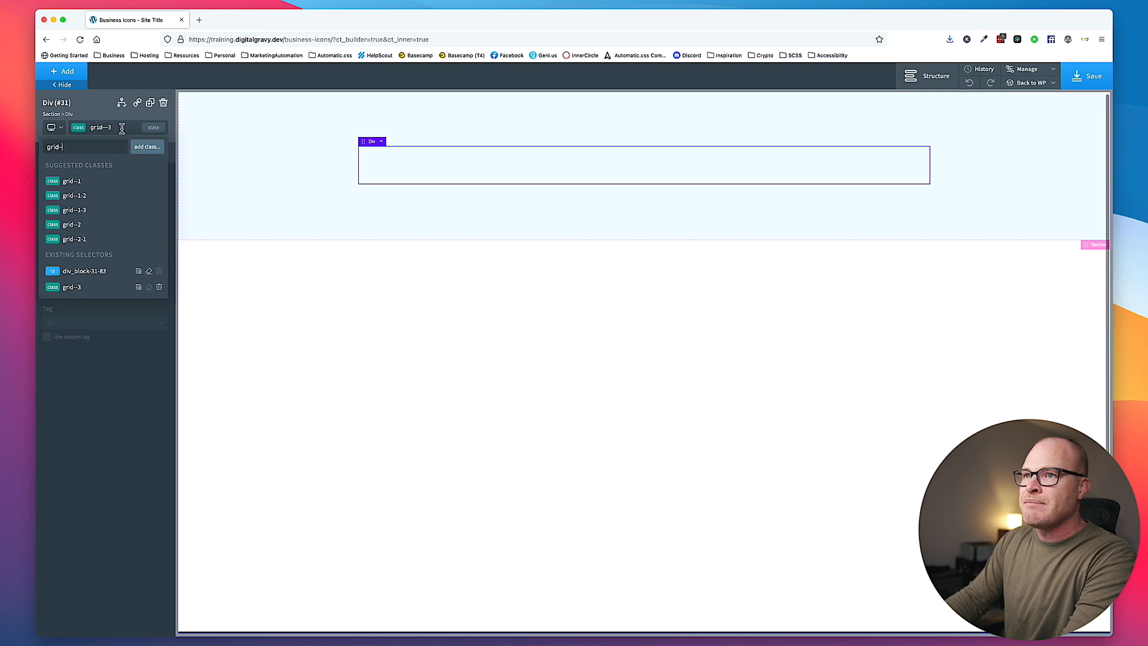
- Add the classes grid--m-1 and gap--m to the container div that already uses grid--3
{"action": "type", "text": "m-1"}
{"action": "key", "text": "Return"}
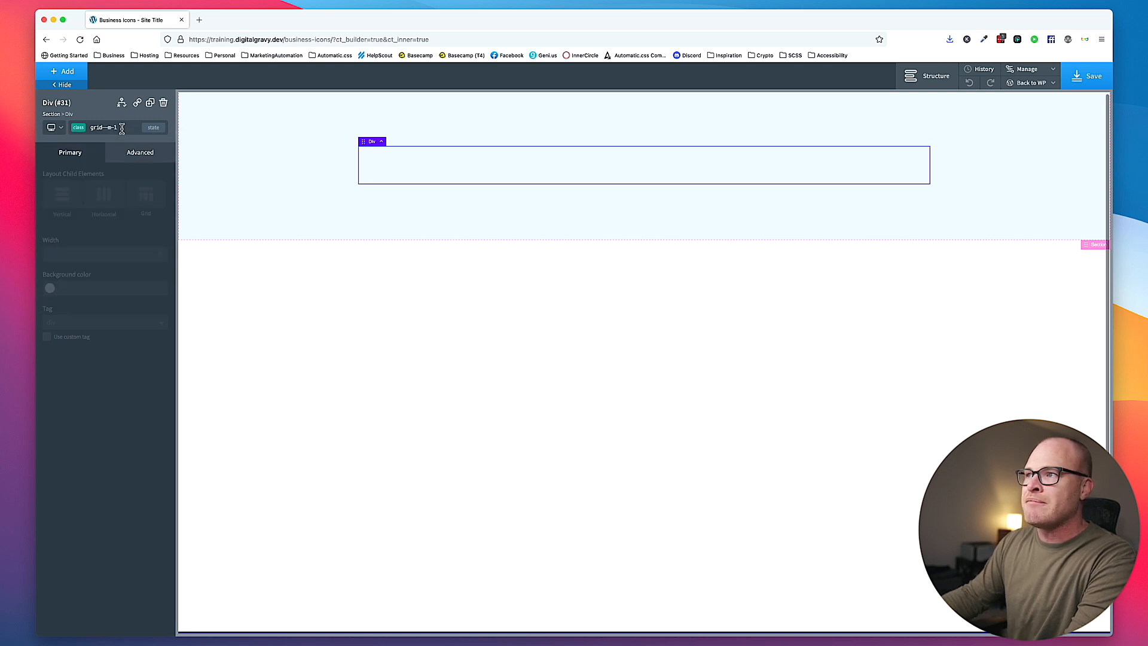
{"action": "left_click", "coordinate": [123, 130]}
{"action": "type", "text": "gap--m"}
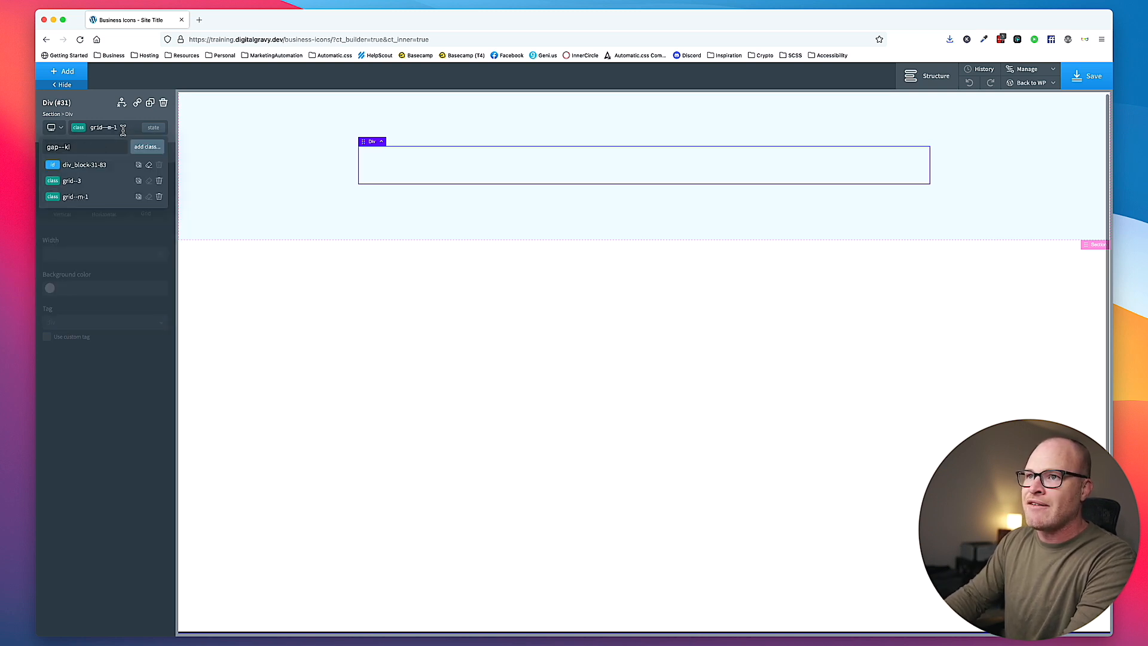
{"action": "key", "text": "Return"}
- Insert a div inside the grid container and give it the class card
{"action": "left_click", "coordinate": [84, 76]}
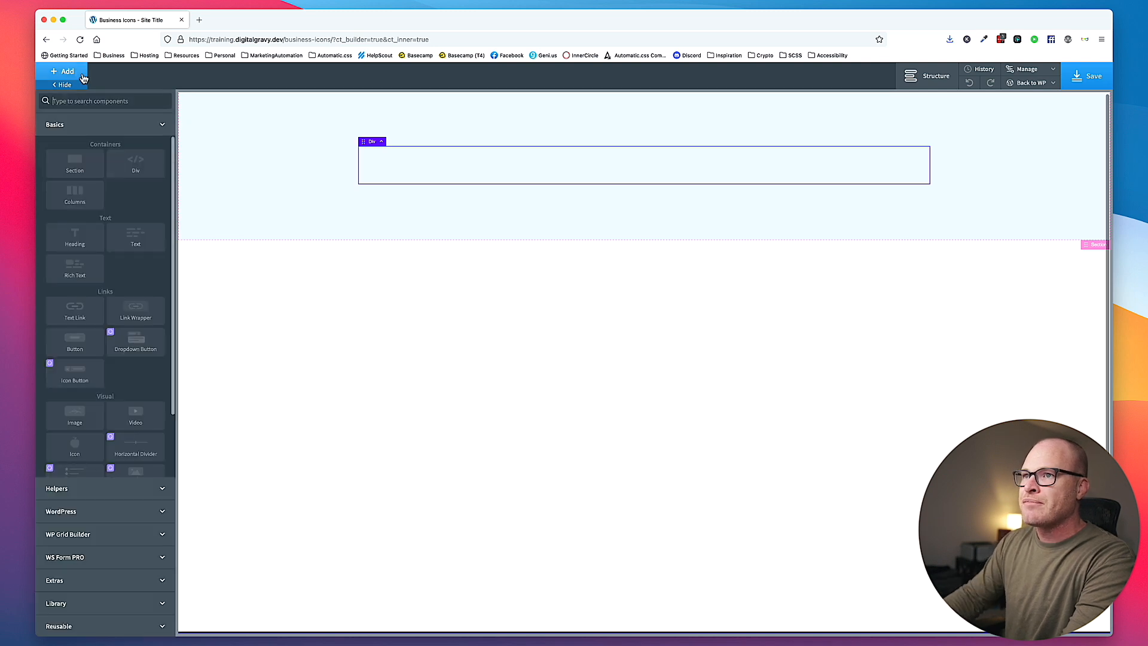
{"action": "left_click", "coordinate": [136, 163]}
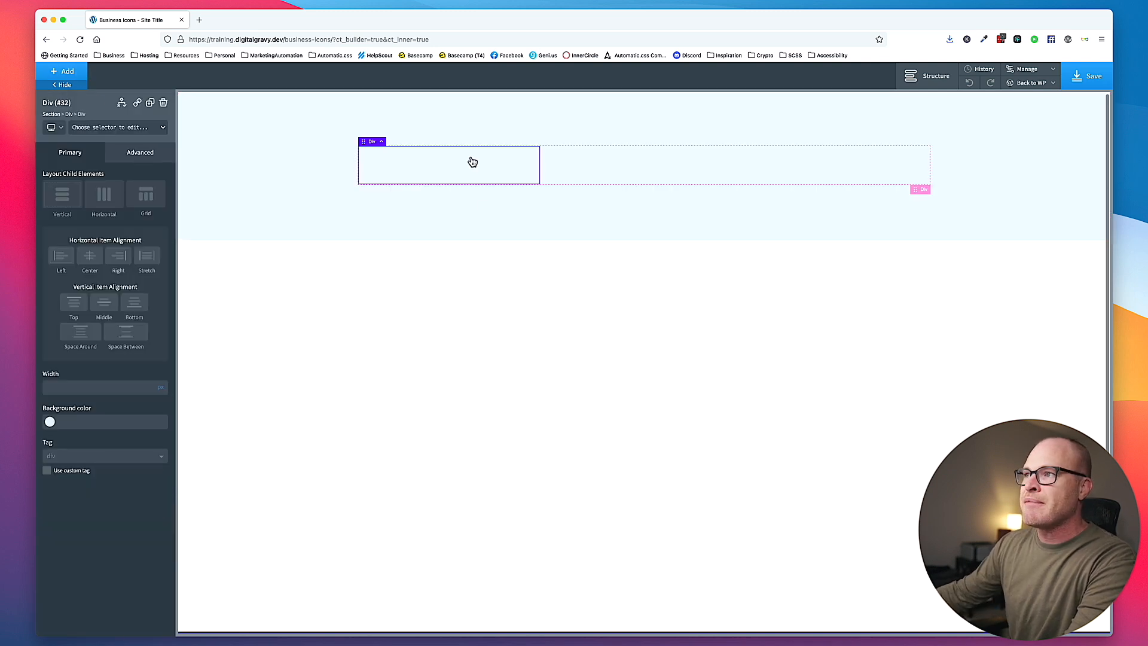
{"action": "left_click", "coordinate": [134, 133]}
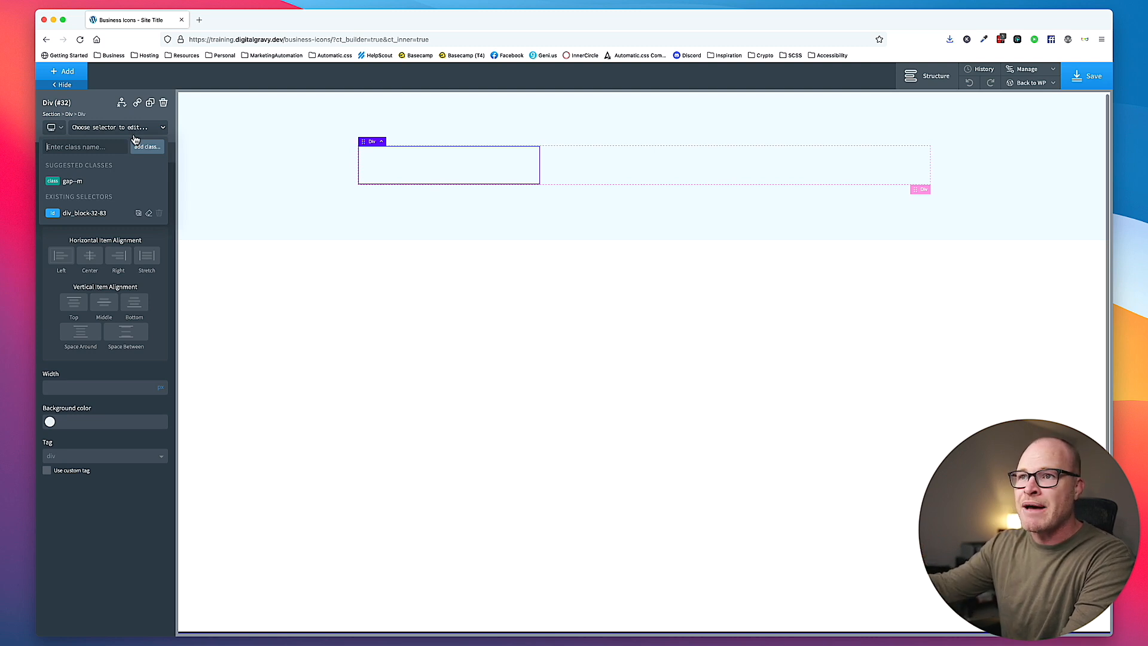
{"action": "type", "text": "card"}
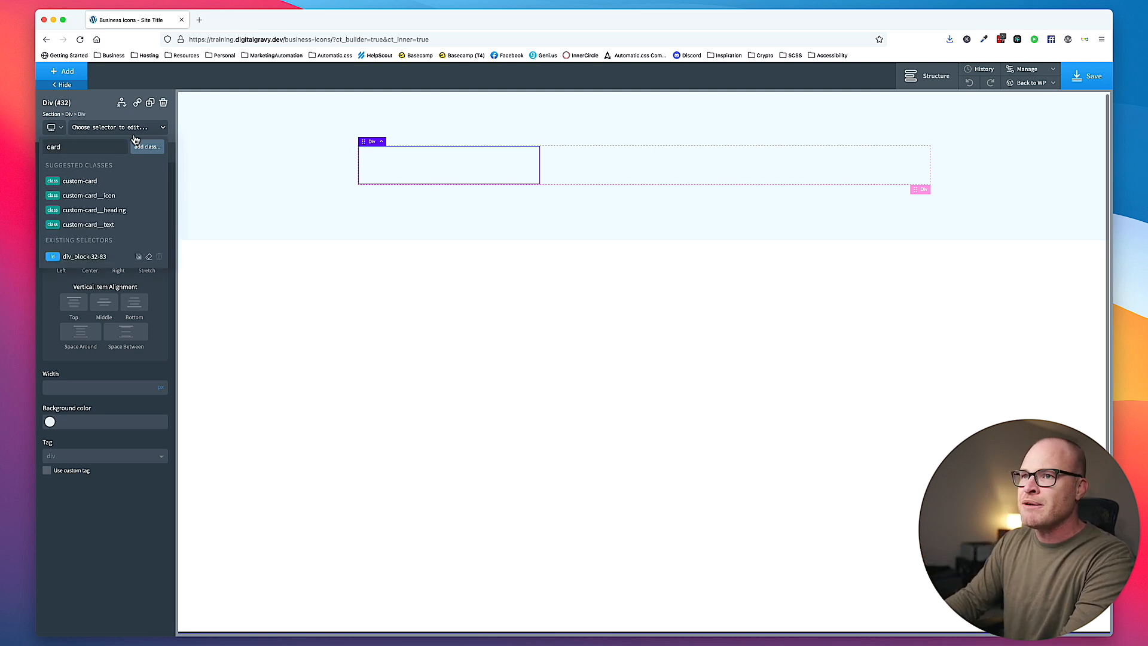
{"action": "key", "text": "Return"}
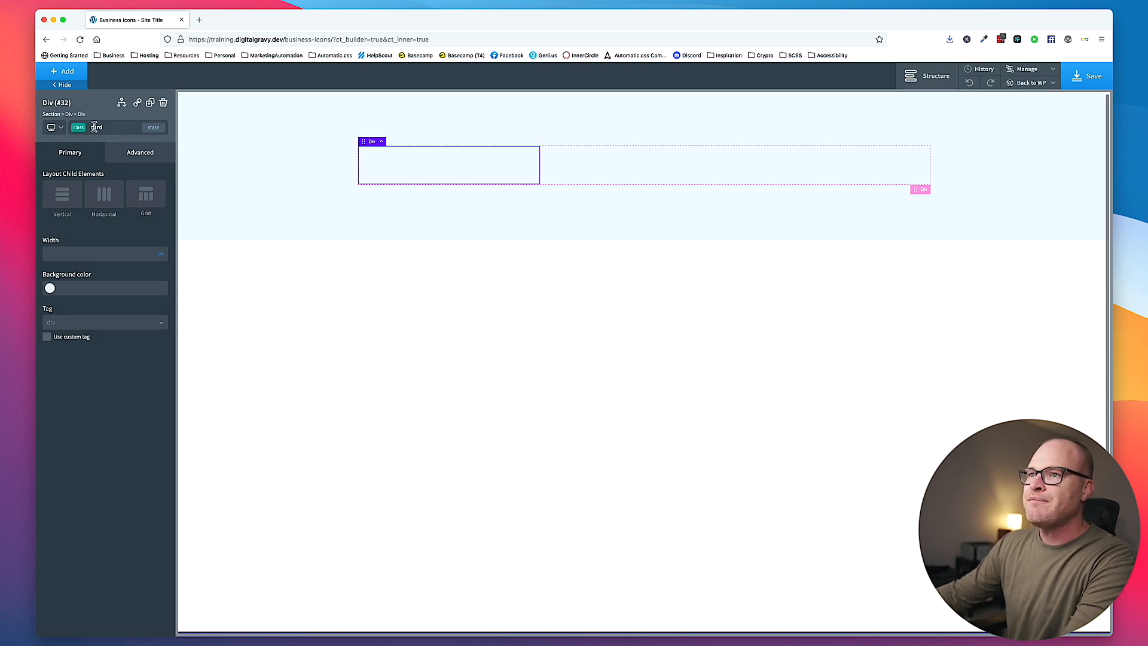
- Set the background color of the card class to var(--shade-white)
{"action": "left_click", "coordinate": [133, 152]}
{"action": "left_click", "coordinate": [108, 185]}
{"action": "left_click", "coordinate": [108, 207]}
{"action": "type", "text": "v"}
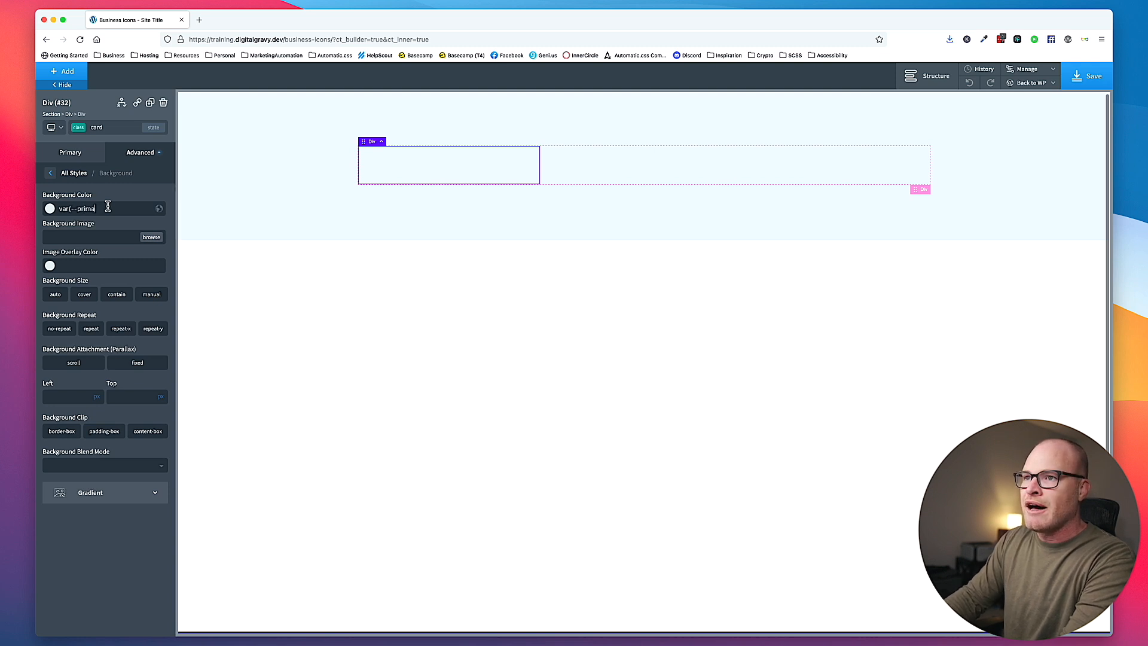
{"action": "type", "text": "ar(--shade-white"}
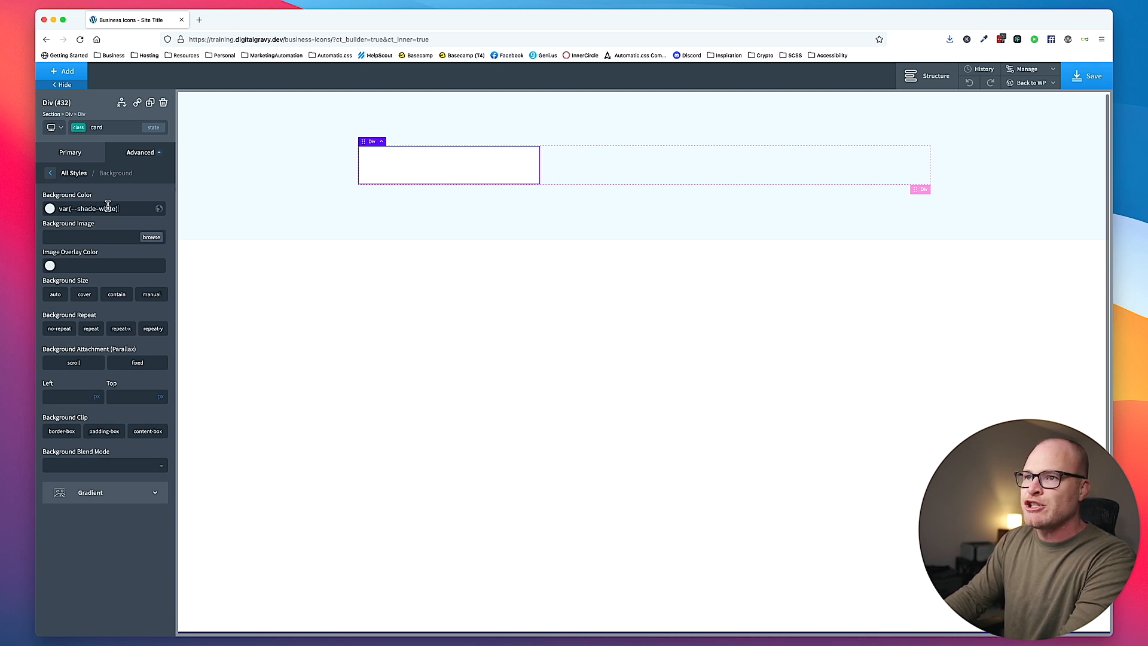
- Set the card class's padding to var(--space-l) on all four sides
{"action": "left_click", "coordinate": [135, 154]}
{"action": "left_click", "coordinate": [107, 207]}
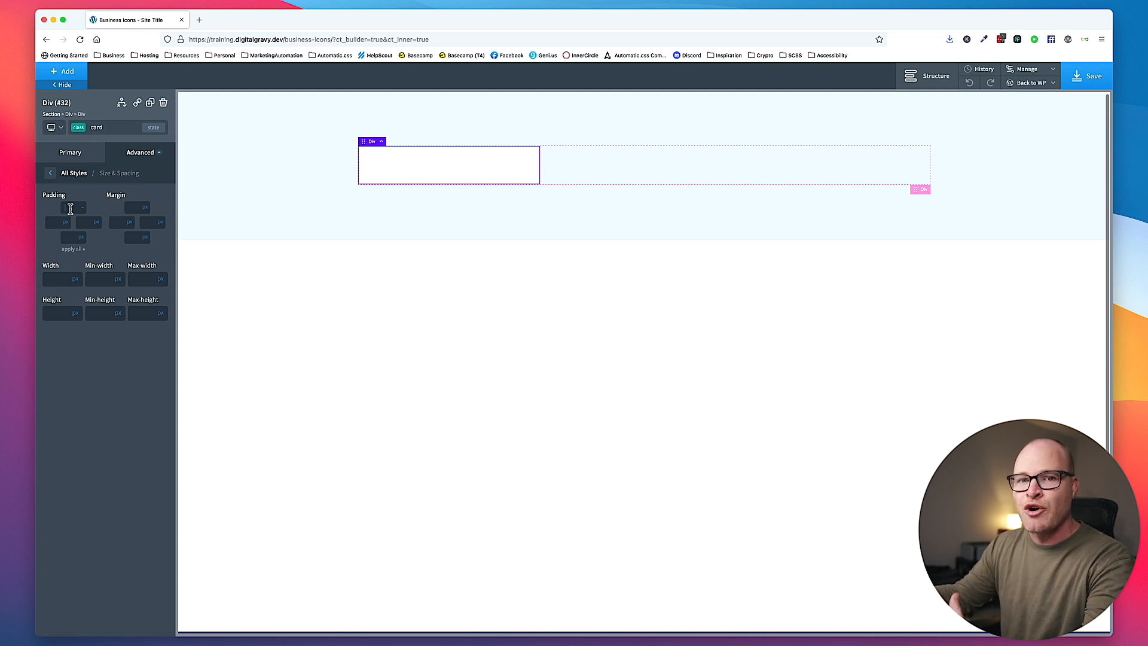
{"action": "type", "text": "r(--"}
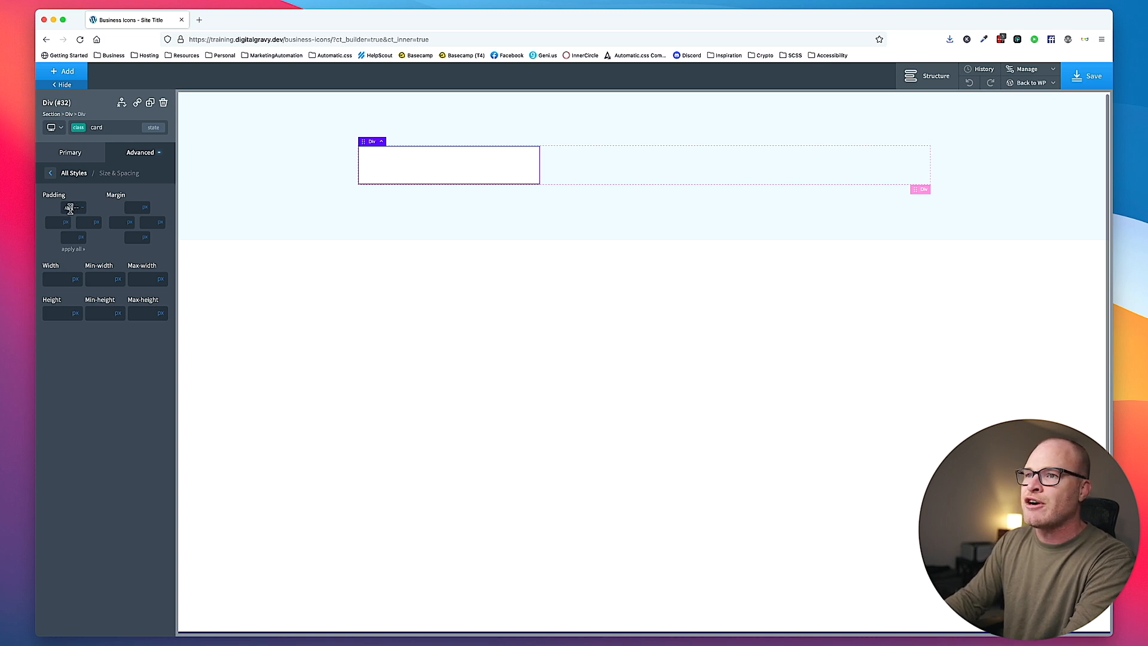
{"action": "type", "text": "space-l)"}
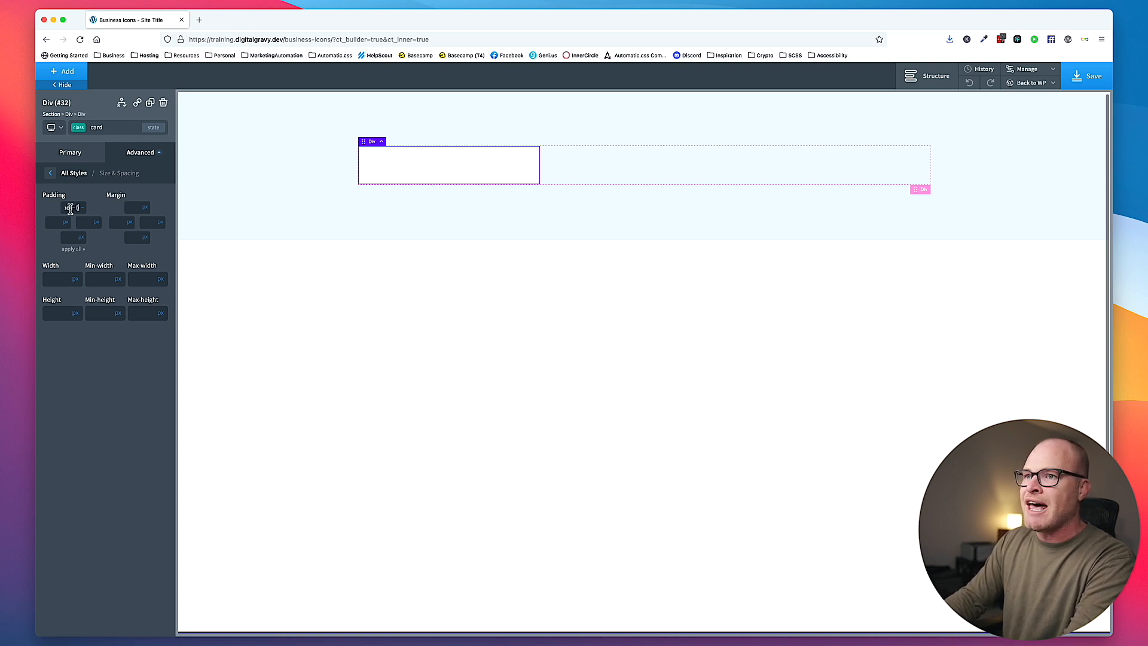
{"action": "key", "text": "super+a"}
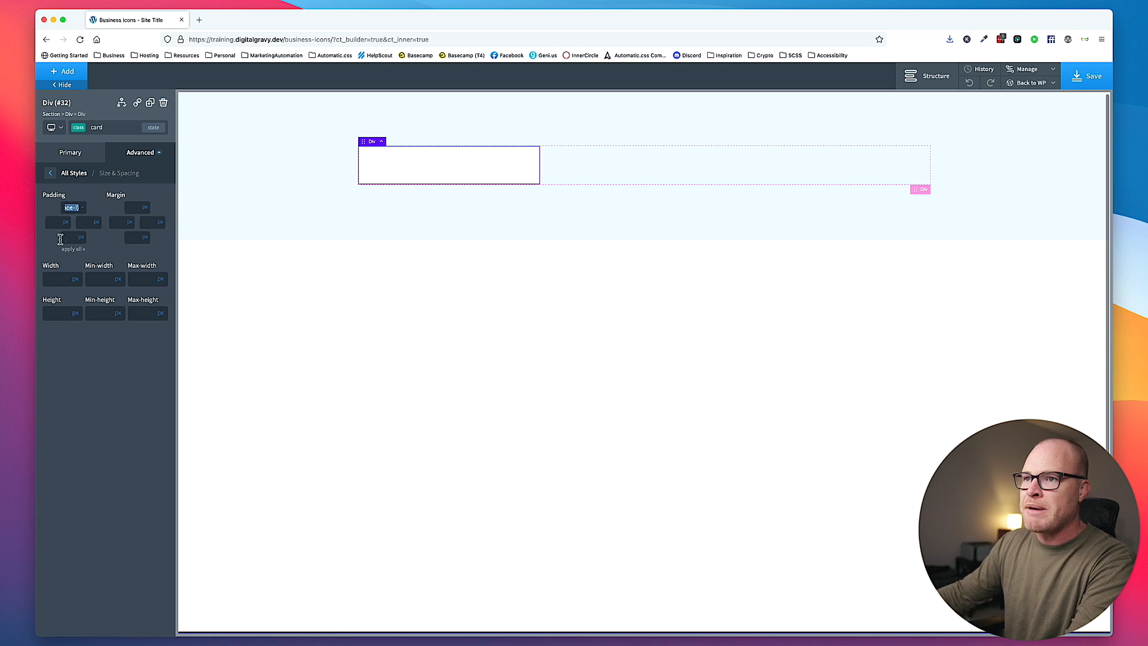
{"action": "left_click", "coordinate": [74, 250]}
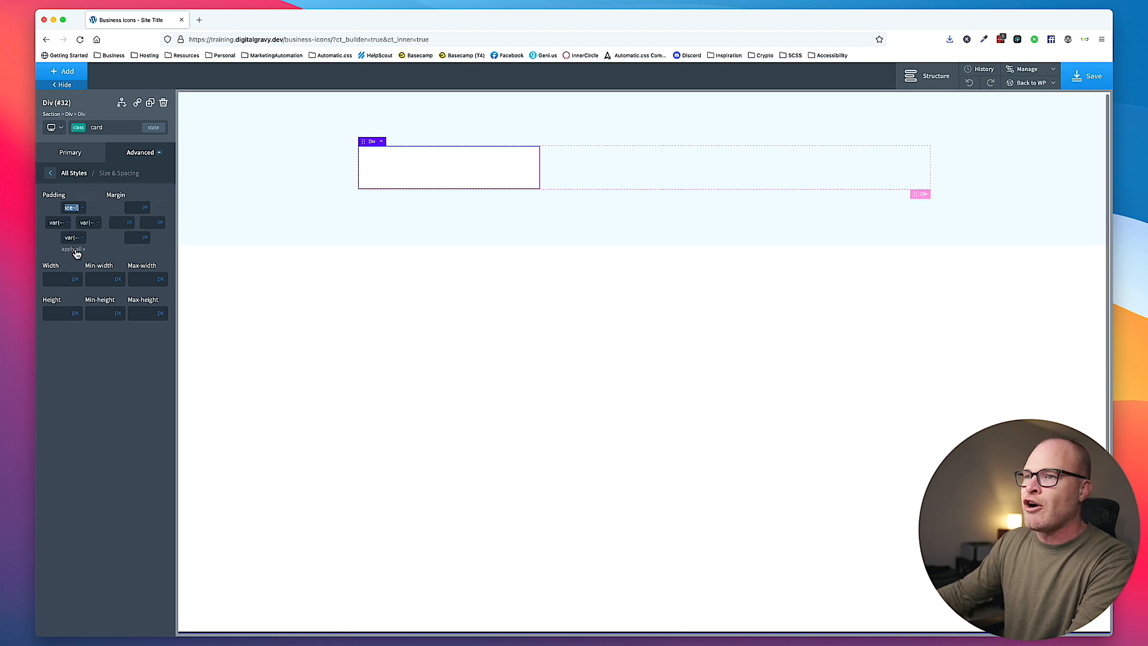
- Insert an icon element inside the card
{"action": "left_click", "coordinate": [69, 70]}
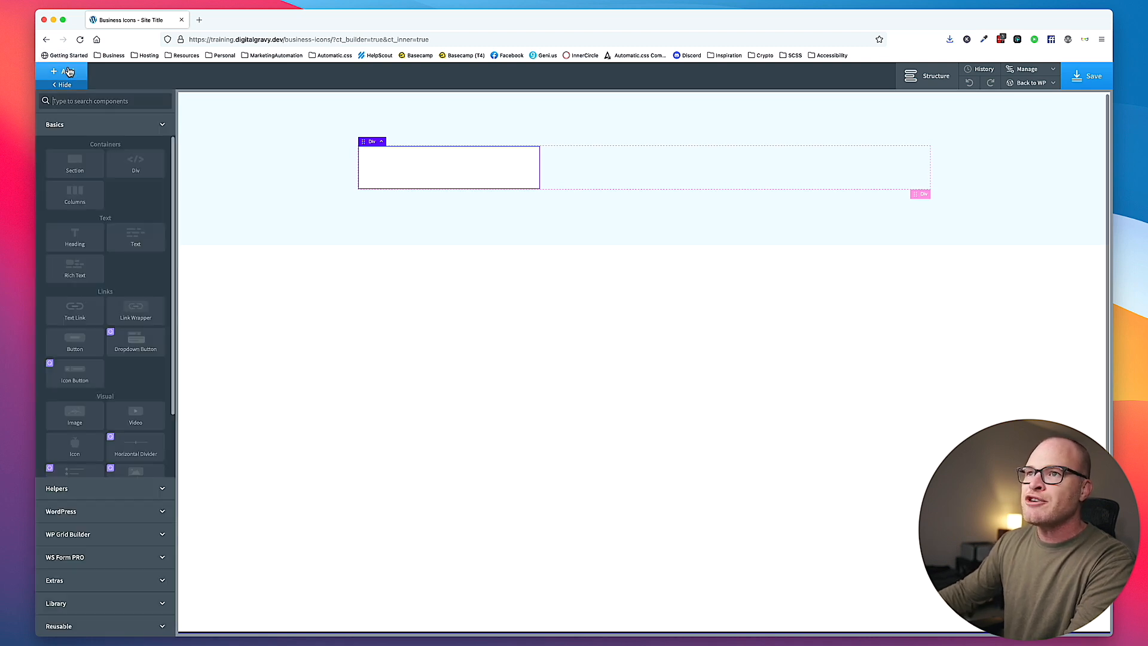
{"action": "type", "text": "ic"}
{"action": "key", "text": "Return"}
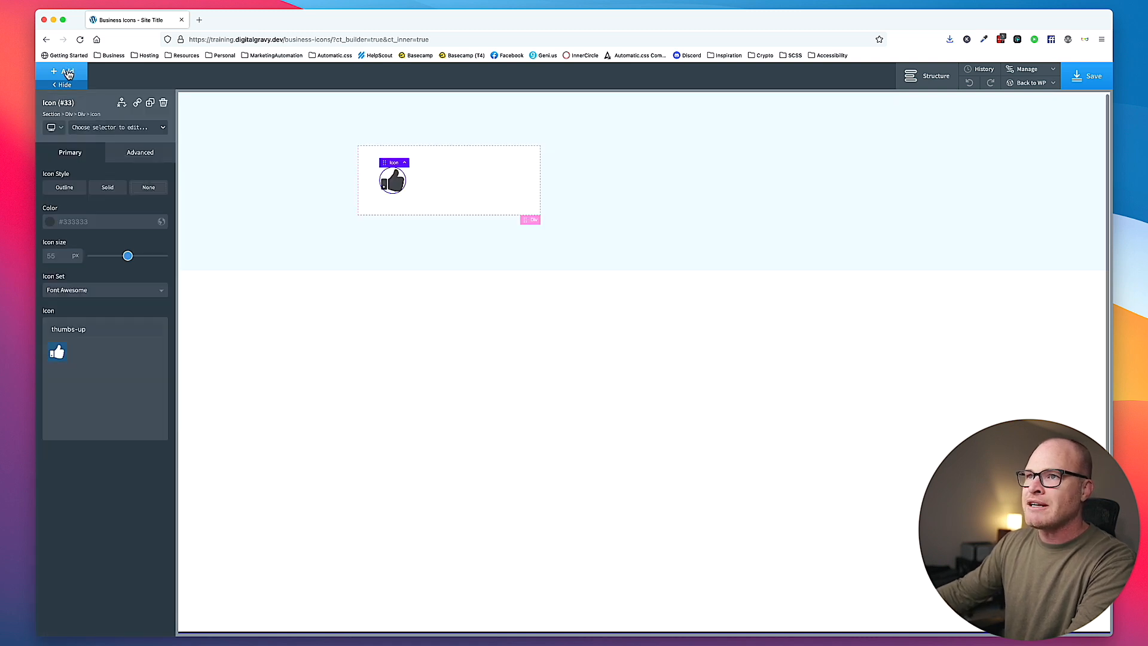
- Insert a heading below the icon in the card and set its tag to H3
{"action": "left_click", "coordinate": [68, 72]}
{"action": "type", "text": "head"}
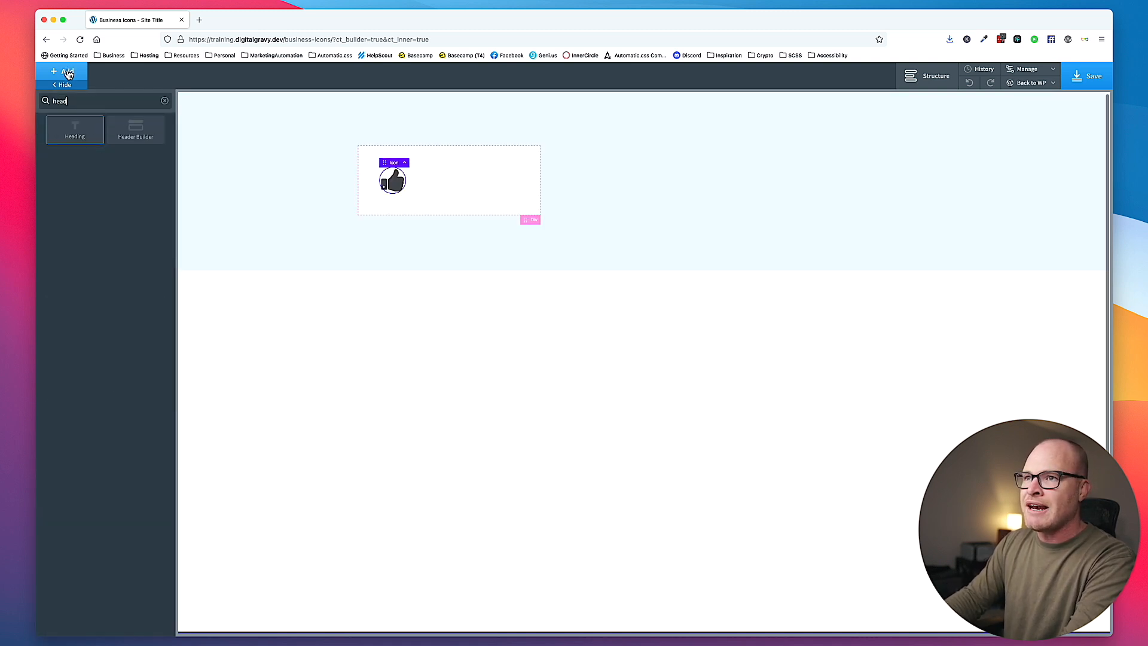
{"action": "key", "text": "Return"}
{"action": "left_click", "coordinate": [91, 376]}
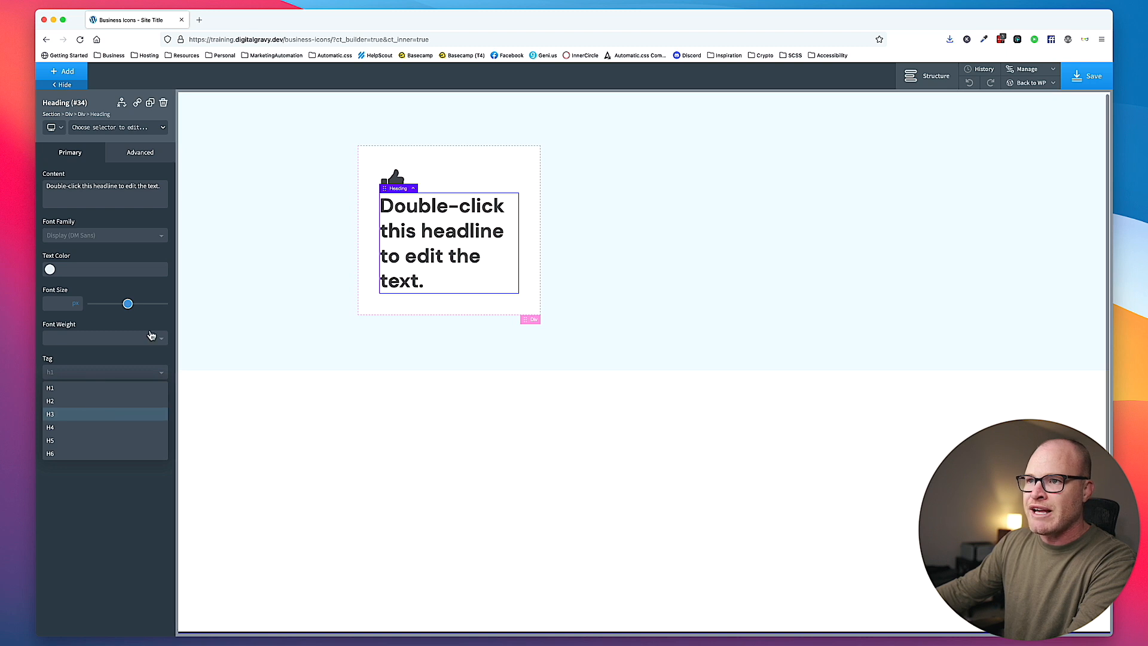
{"action": "left_click", "coordinate": [96, 411]}
{"action": "left_click", "coordinate": [126, 128]}
- Insert a text element below the heading in the card
{"action": "left_click", "coordinate": [72, 74]}
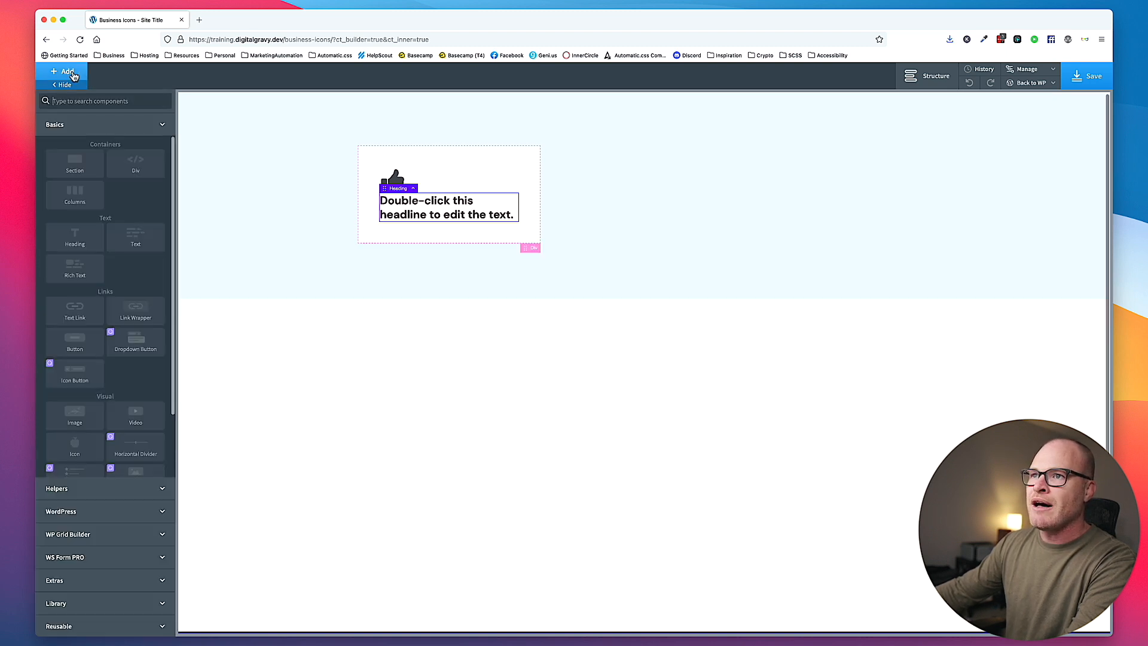
{"action": "type", "text": "text"}
{"action": "left_click", "coordinate": [77, 134]}
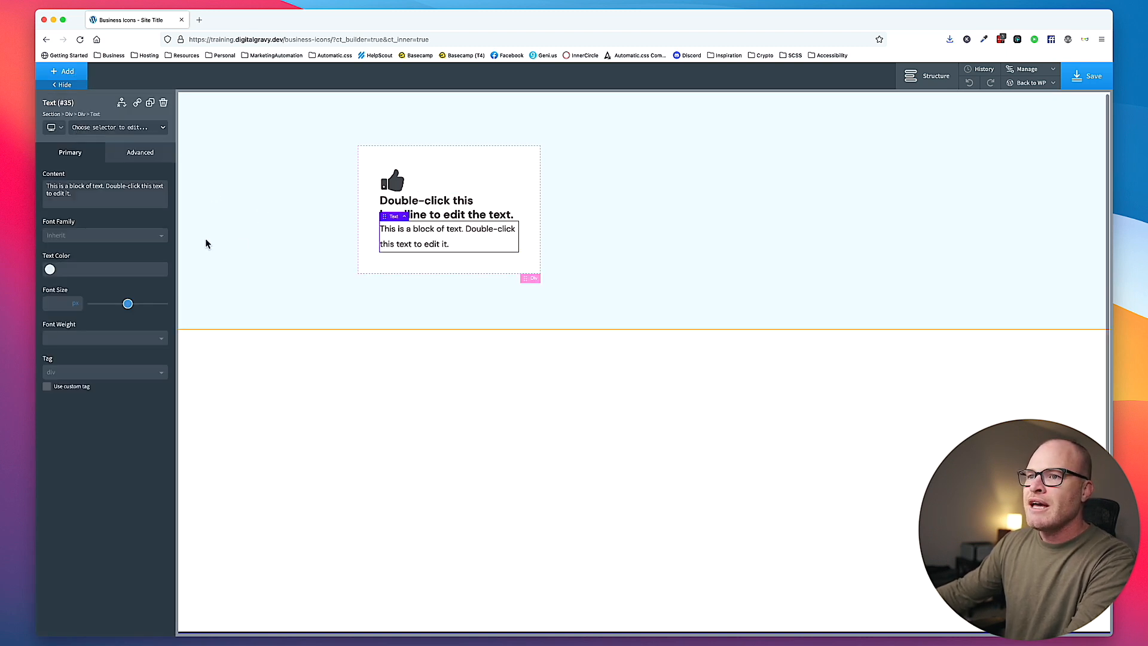
- Assign the class card__icon to the thumbs-up icon
{"action": "left_click", "coordinate": [393, 179]}
{"action": "left_click", "coordinate": [117, 133]}
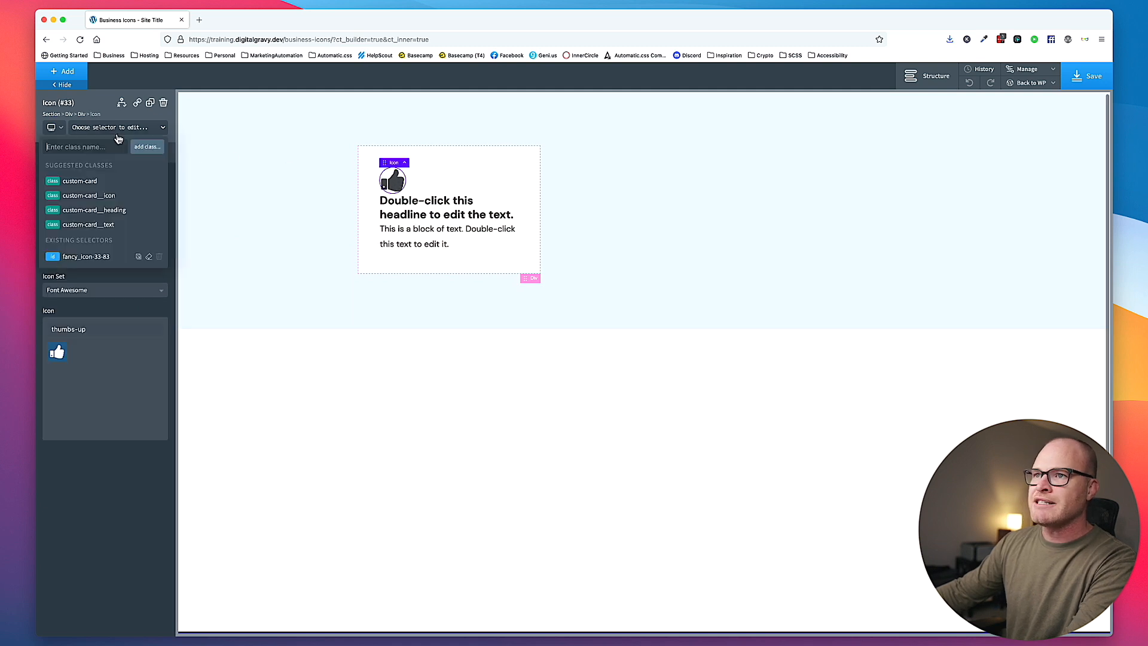
{"action": "type", "text": "card__icon"}
{"action": "key", "text": "Return"}
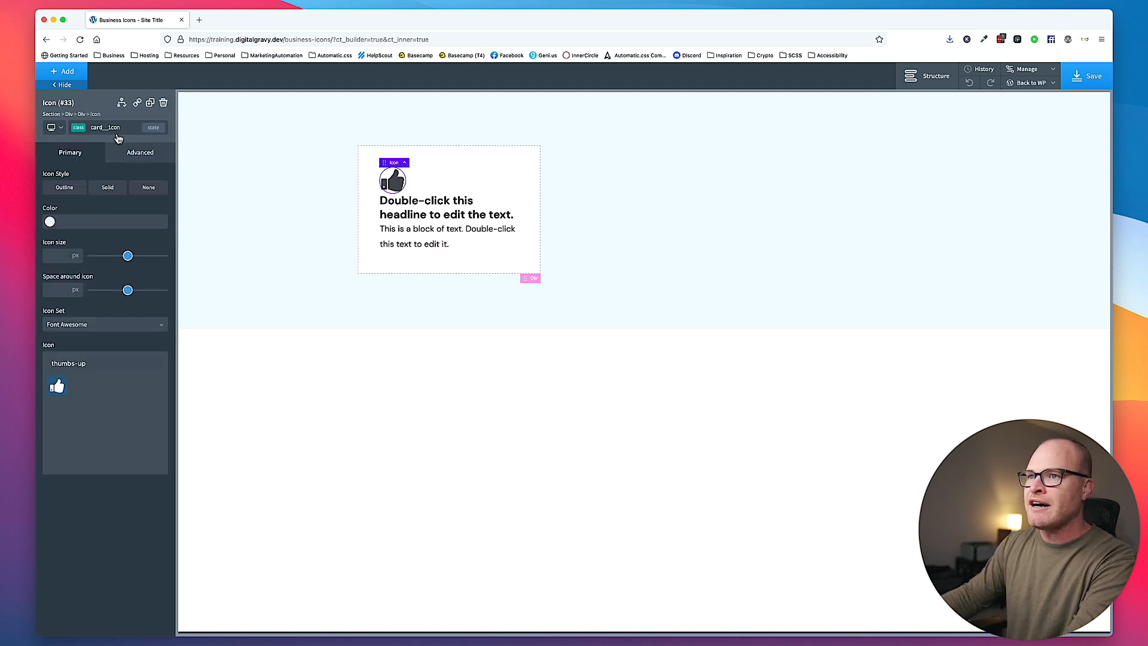
- Assign the class card__heading to the card's heading
{"action": "left_click", "coordinate": [443, 207]}
{"action": "left_click", "coordinate": [113, 129]}
{"action": "type", "text": "card__heading"}
{"action": "key", "text": "Return"}
- Assign the class card__text to the card's text block
{"action": "left_click", "coordinate": [395, 232]}
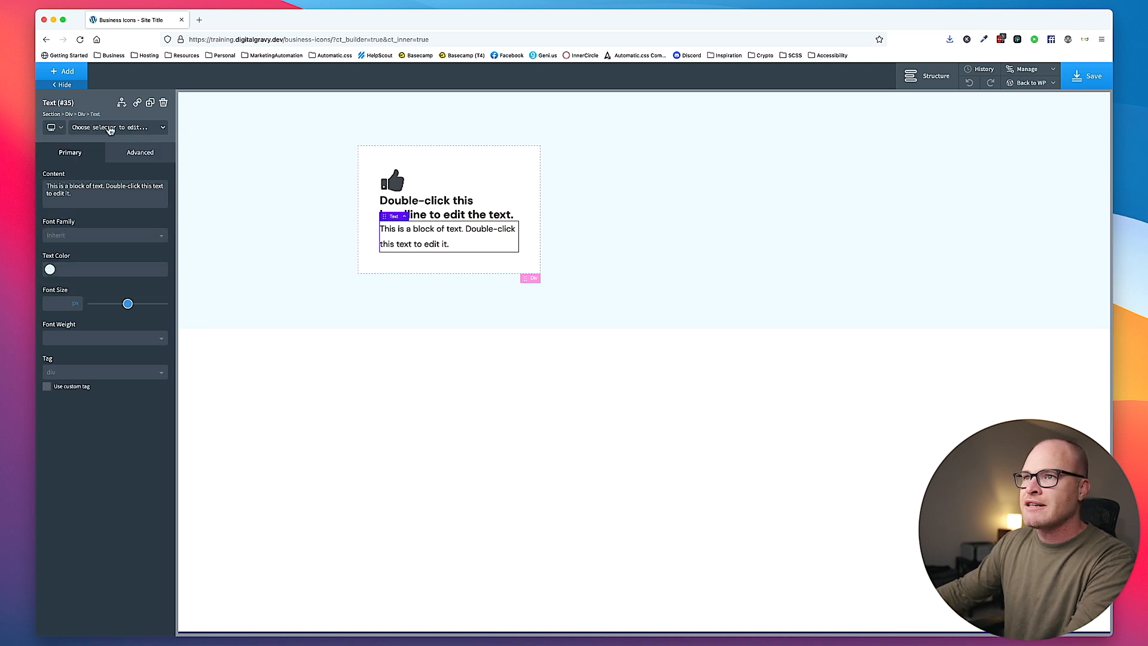
{"action": "left_click", "coordinate": [110, 127]}
{"action": "type", "text": "card__text"}
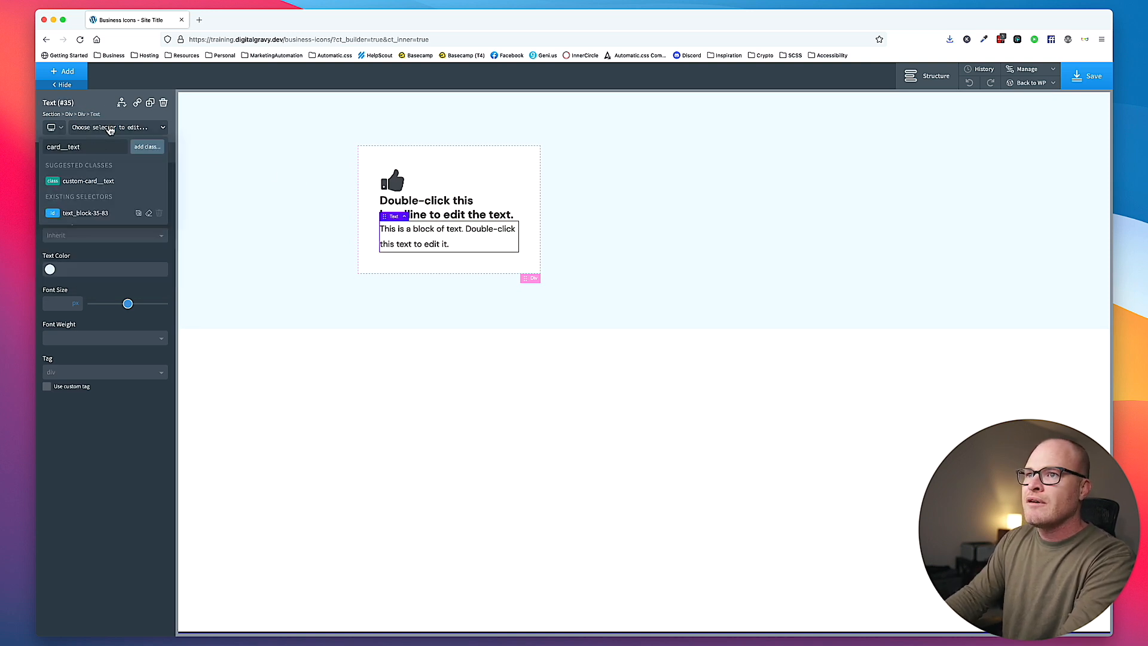
{"action": "key", "text": "Return"}
- Set the top margin of the card__text class to var(--space-s), with its unit set to none
{"action": "left_click", "coordinate": [140, 152]}
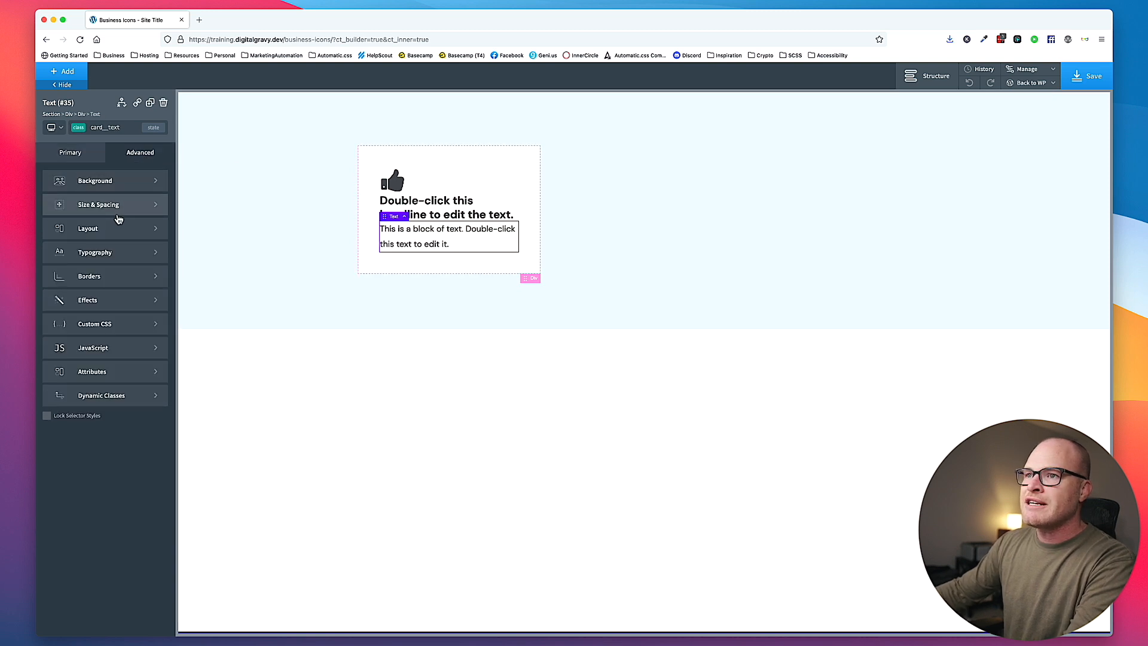
{"action": "left_click", "coordinate": [118, 209]}
{"action": "left_click", "coordinate": [147, 208]}
{"action": "left_click", "coordinate": [145, 251]}
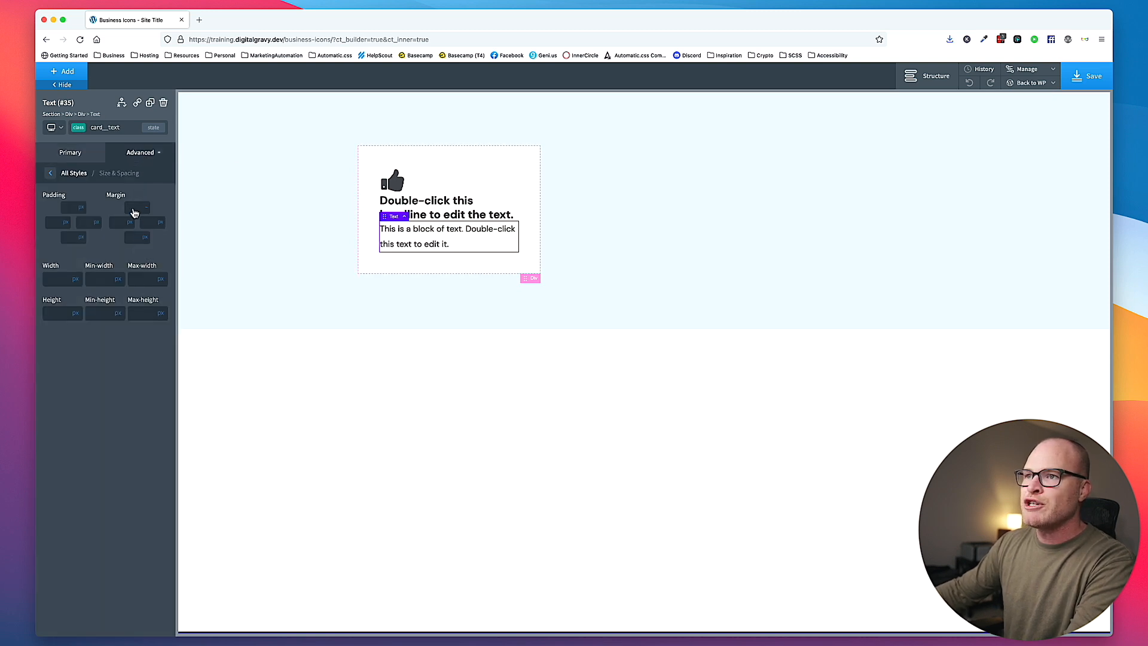
{"action": "left_click", "coordinate": [133, 209]}
{"action": "type", "text": "var(--space"}
{"action": "key", "text": "BackSpace"}
{"action": "key", "text": "BackSpace"}
{"action": "key", "text": "BackSpace"}
{"action": "key", "text": "BackSpace"}
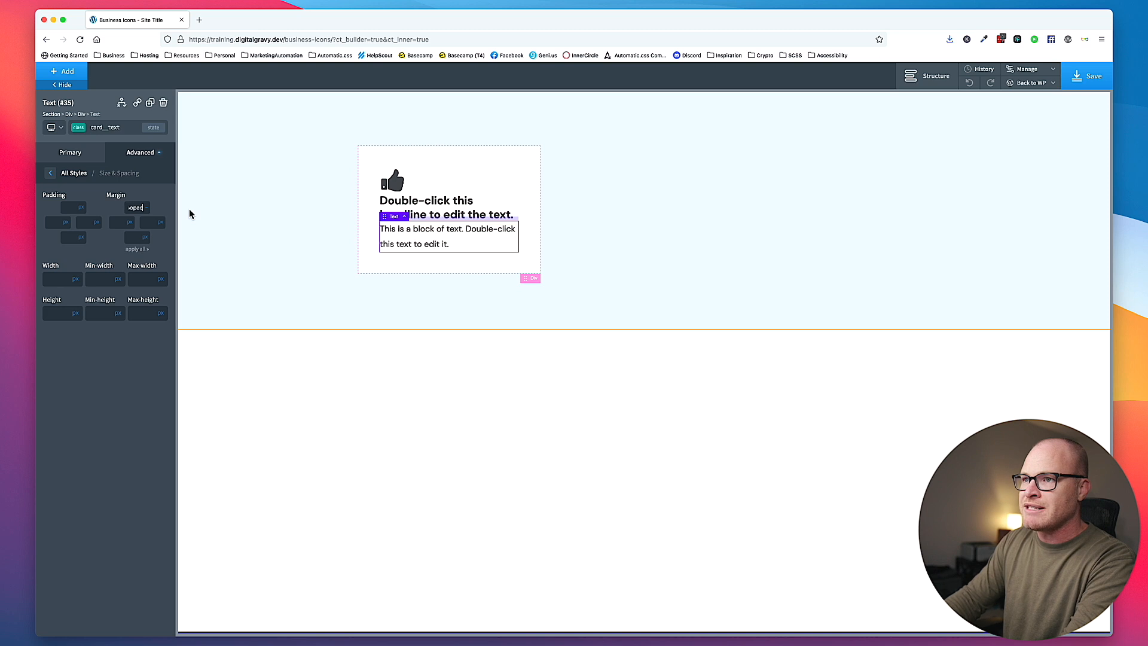
{"action": "type", "text": "pace-s)"}
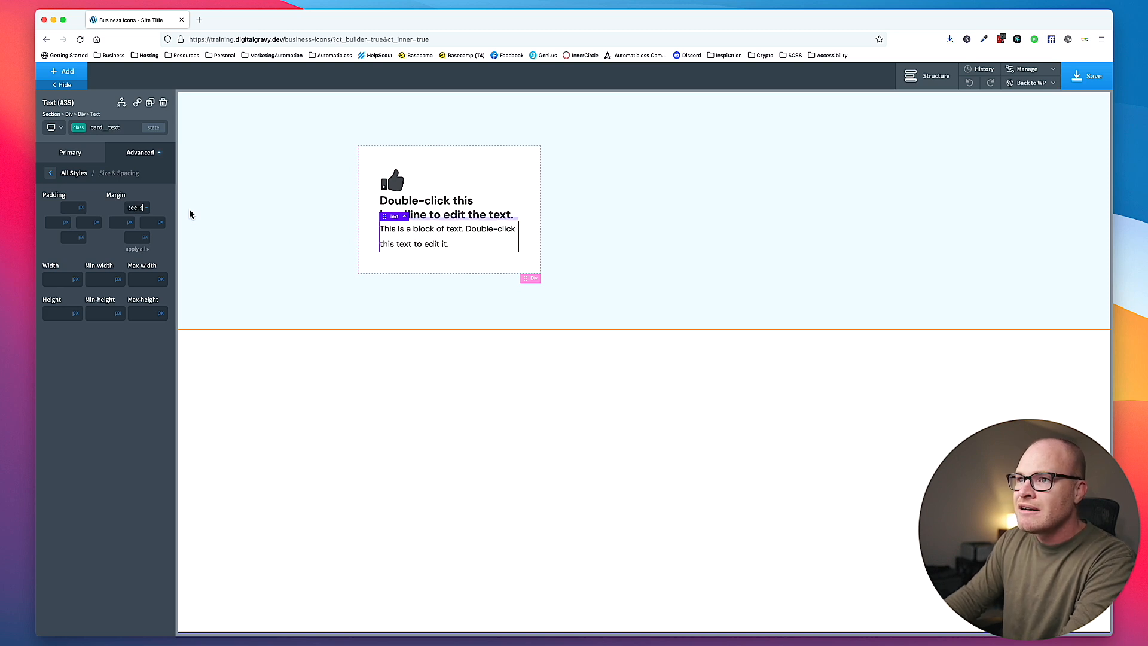
{"action": "key", "text": "super+a"}
{"action": "key", "text": "super+c"}
- Give the card__heading class the same var(--space-s) top margin, with its unit set to none
{"action": "left_click", "coordinate": [504, 214]}
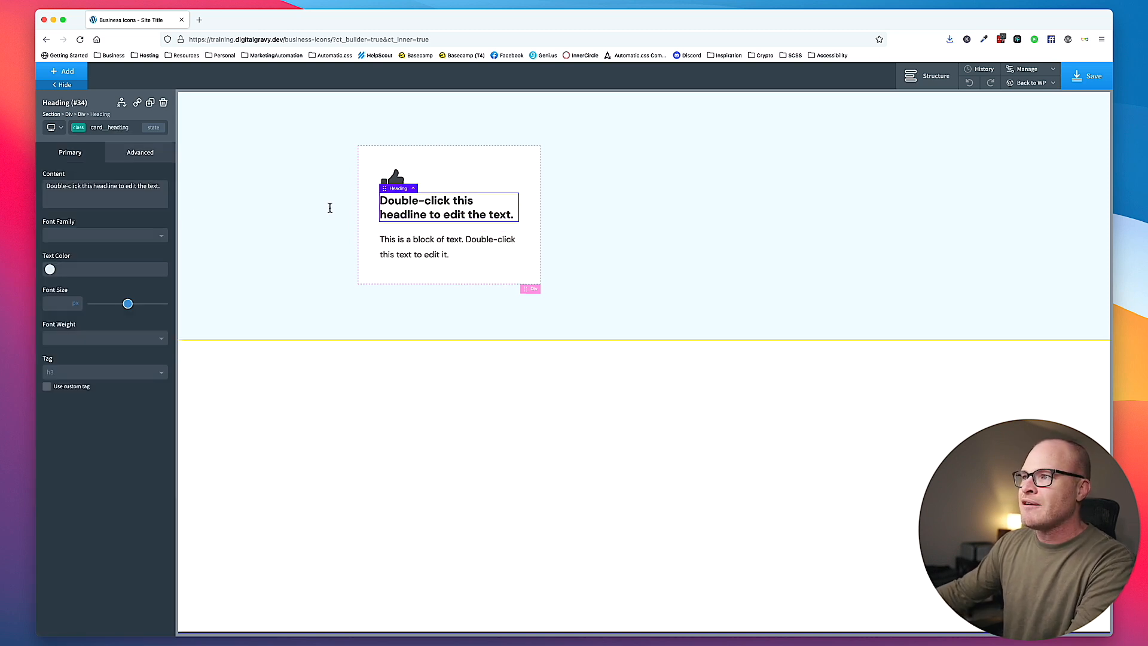
{"action": "left_click", "coordinate": [128, 156]}
{"action": "left_click", "coordinate": [122, 207]}
{"action": "mouse_move", "coordinate": [146, 207]}
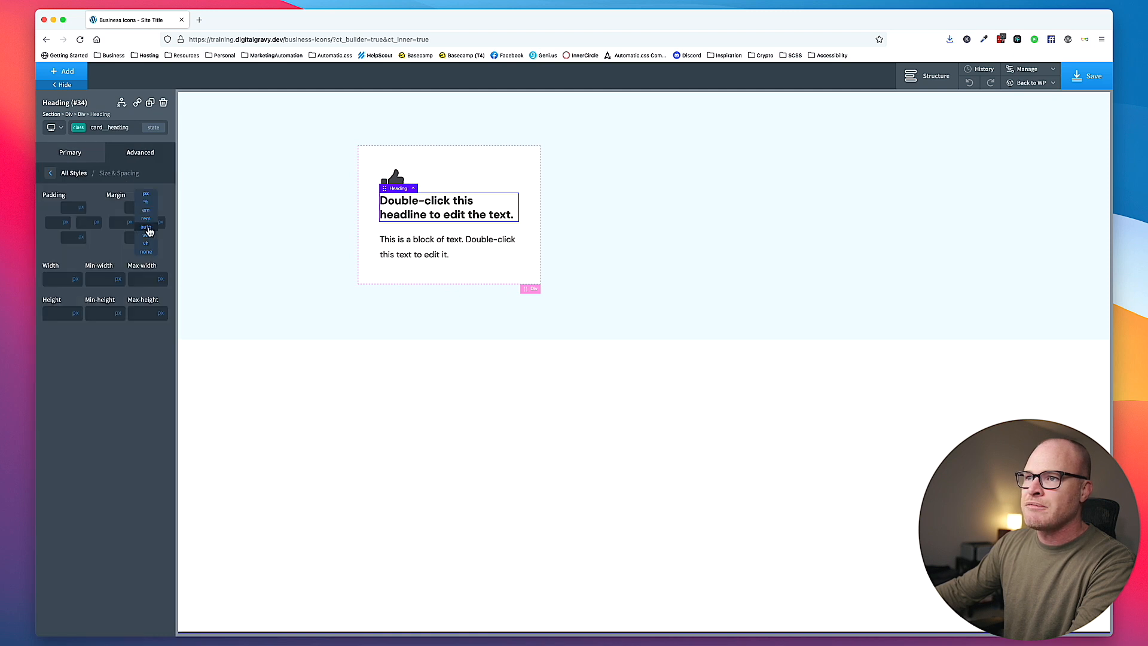
{"action": "left_click", "coordinate": [146, 251]}
{"action": "key", "text": "super+v"}
{"action": "left_click", "coordinate": [686, 275]}
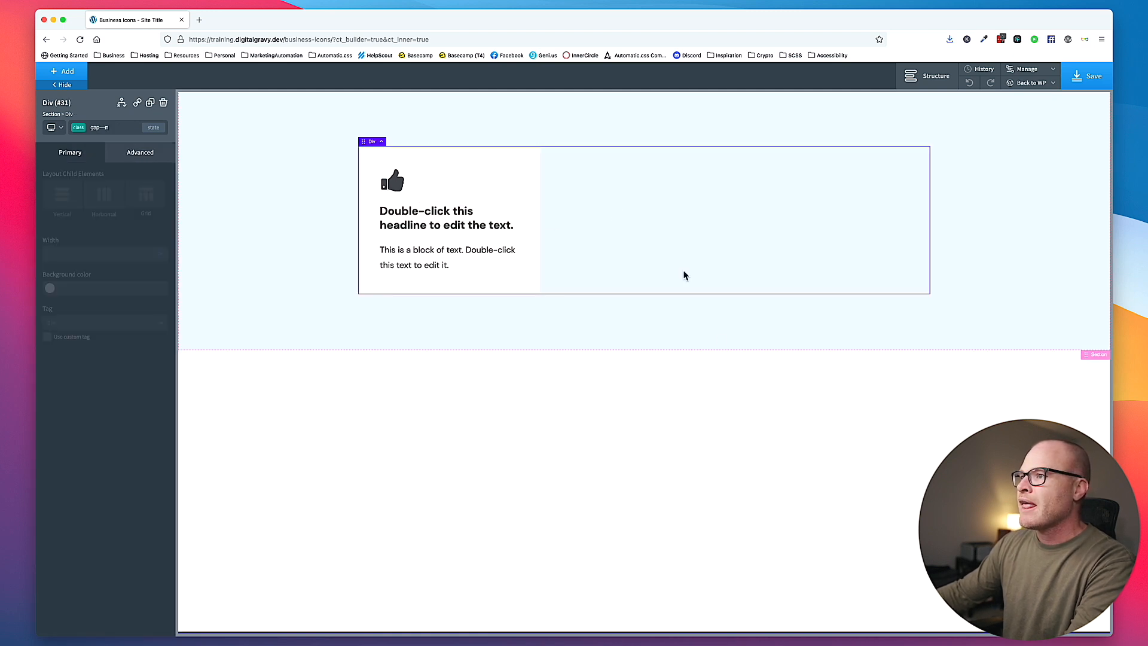
- Replace the card heading's placeholder with "Business Service"
{"action": "left_click", "coordinate": [433, 225]}
{"action": "double_click", "coordinate": [431, 227]}
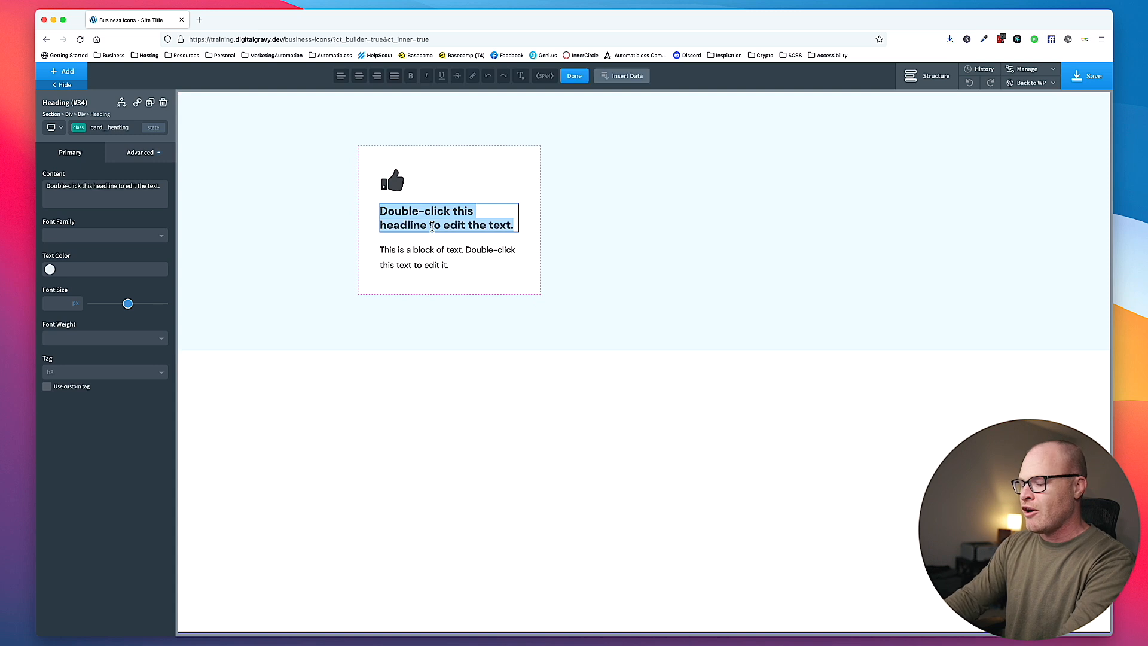
{"action": "type", "text": "Business Service"}
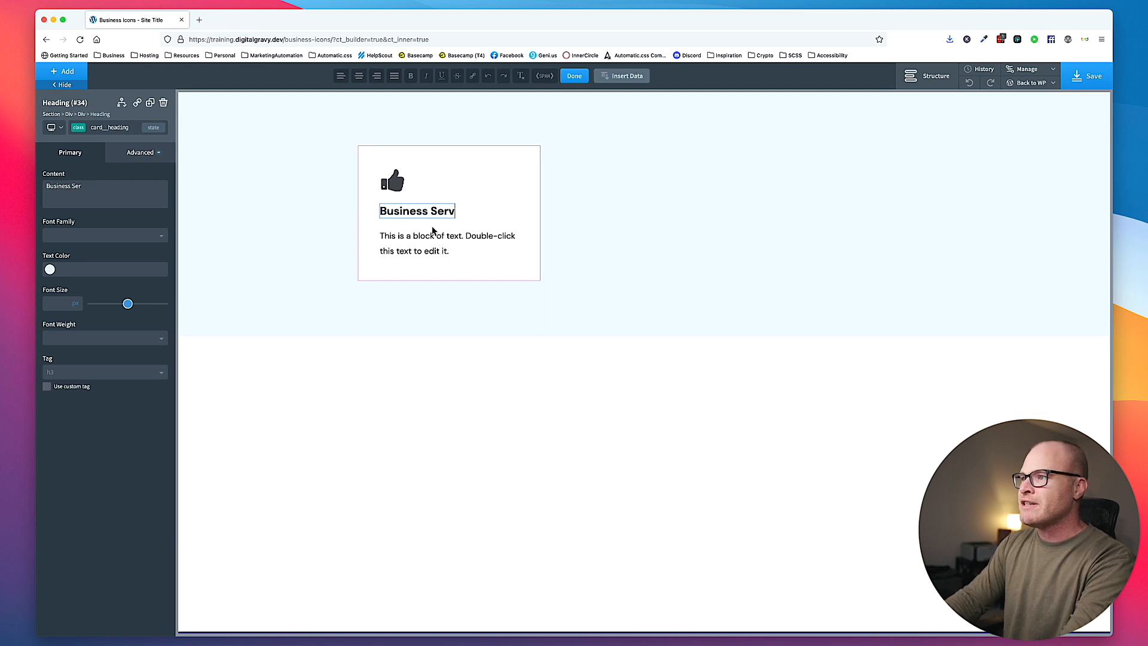
- Replace the card's placeholder text with "This is the description of one of the business' services."
{"action": "left_click", "coordinate": [461, 256]}
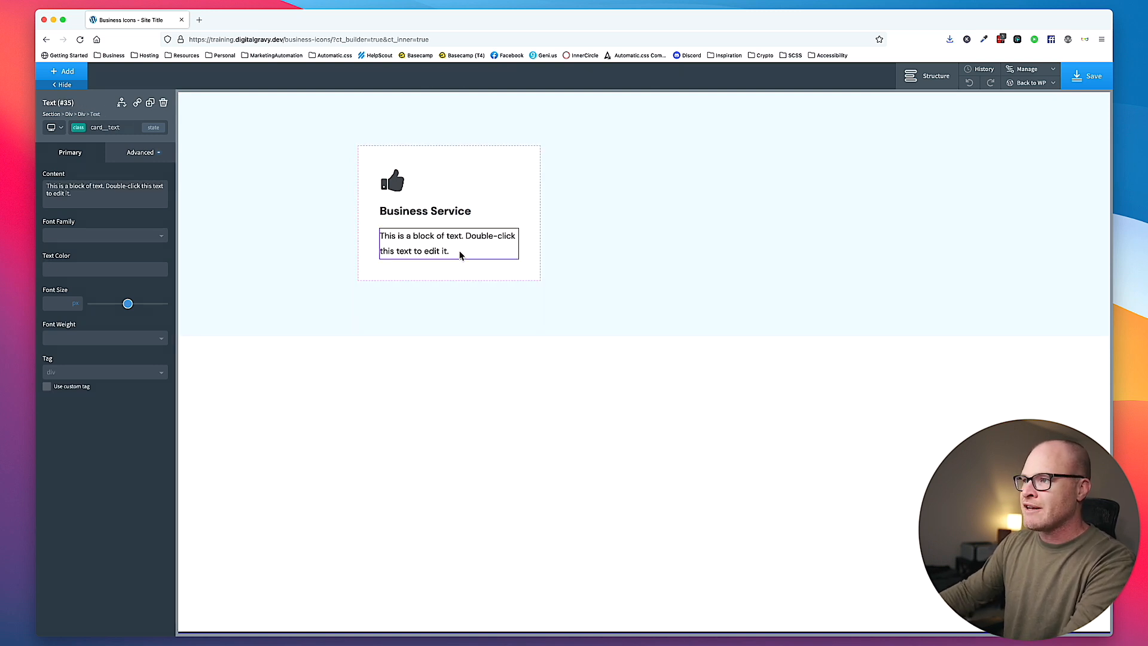
{"action": "double_click", "coordinate": [460, 255]}
{"action": "type", "text": "Thisiss the description of one of the business' services."}
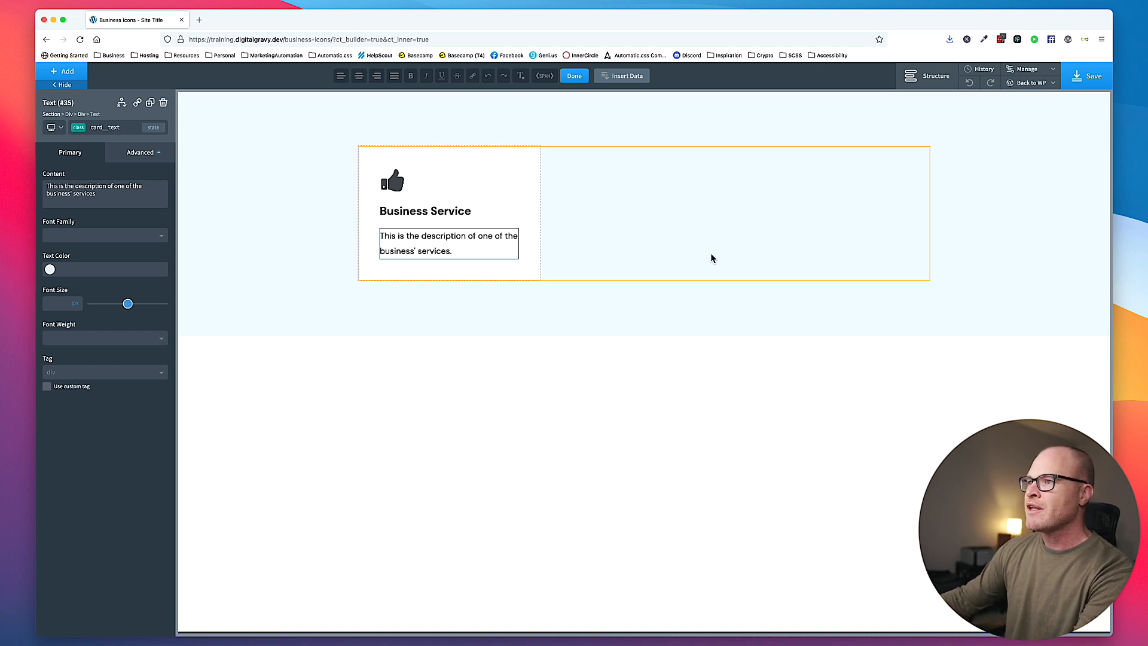
- Set the card__icon class color to var(--primary) on the card's thumbs-up icon
{"action": "left_click", "coordinate": [720, 251]}
{"action": "left_click", "coordinate": [537, 218]}
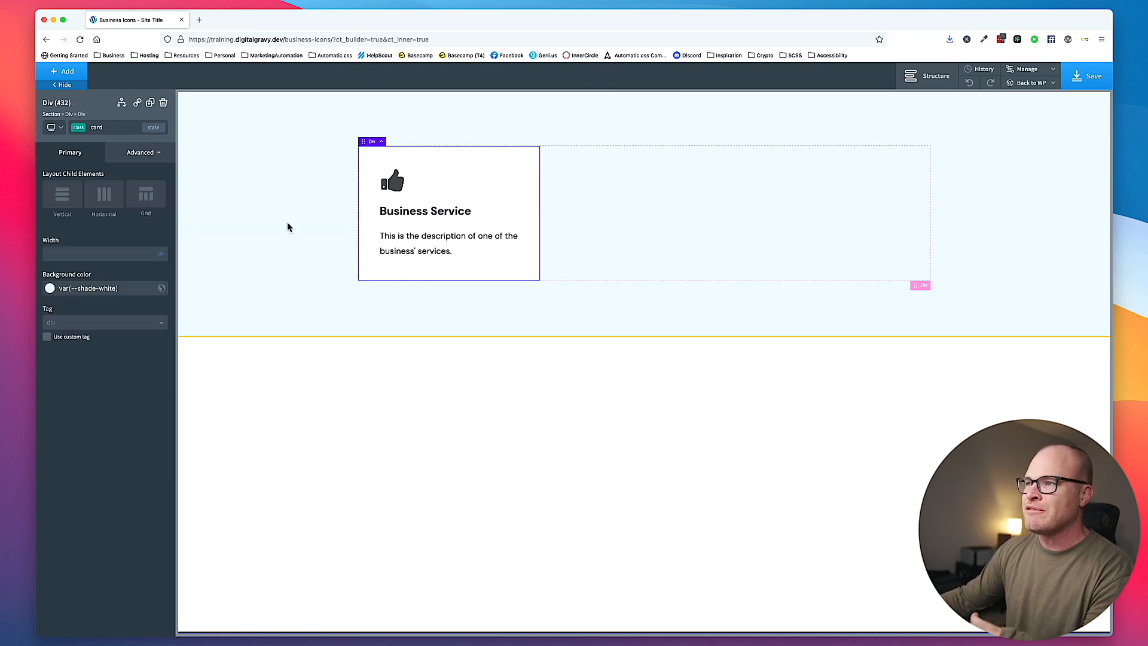
{"action": "left_click", "coordinate": [392, 182]}
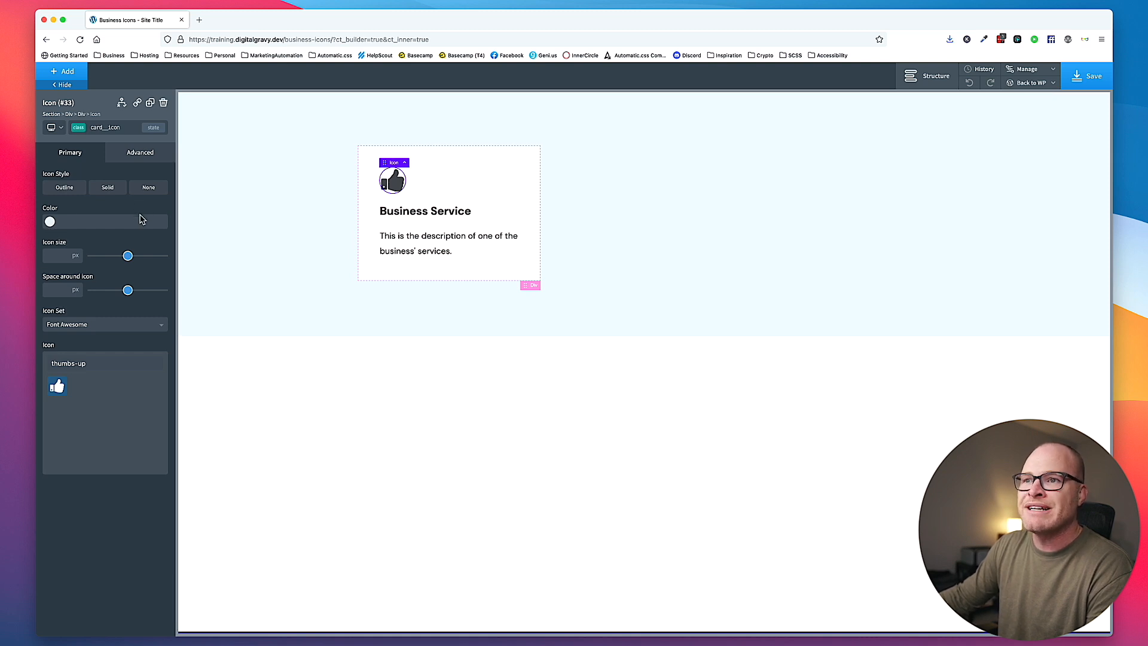
{"action": "left_click", "coordinate": [142, 222]}
{"action": "type", "text": "va"}
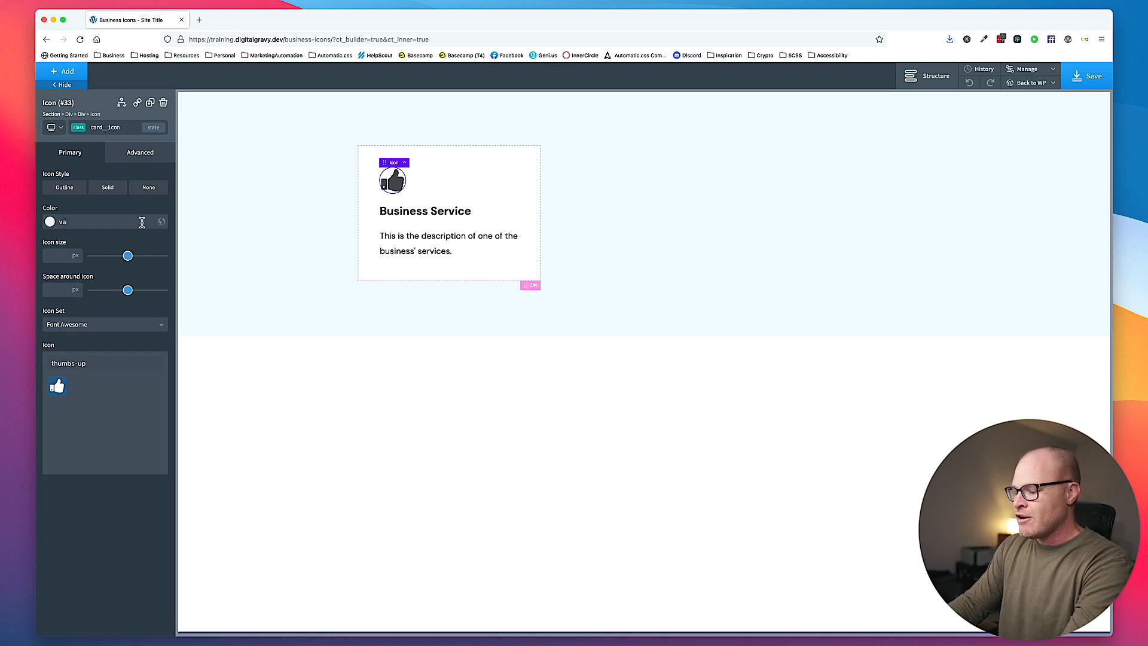
{"action": "type", "text": "r(--primary)"}
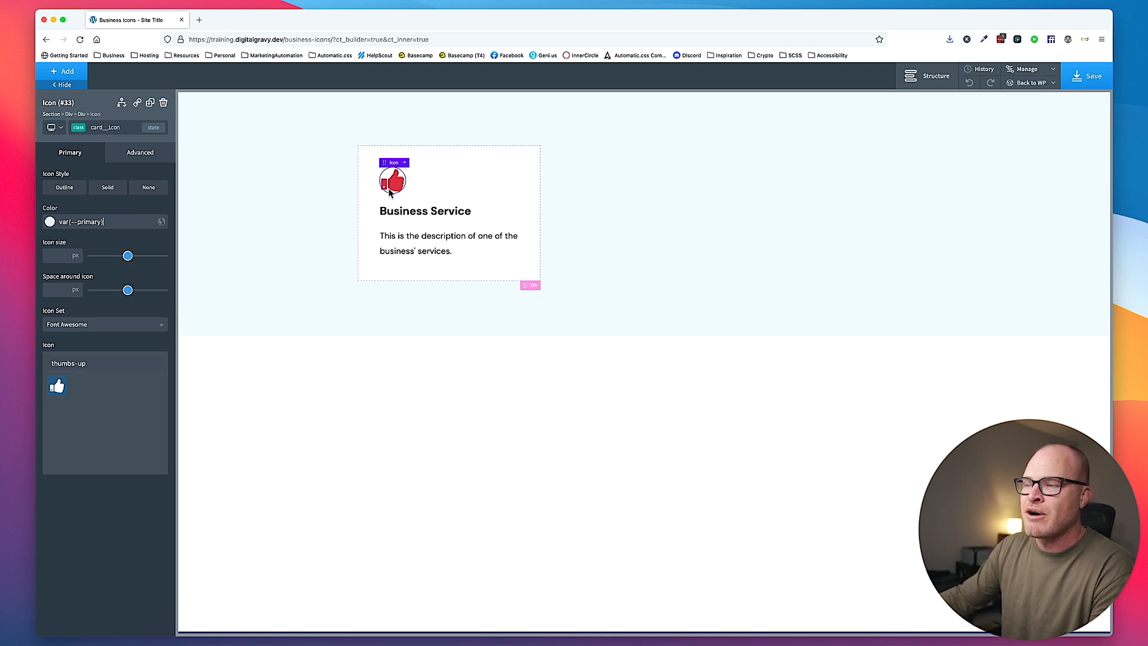
- Clear the color value from the card__icon class
{"action": "triple_click", "coordinate": [118, 227]}
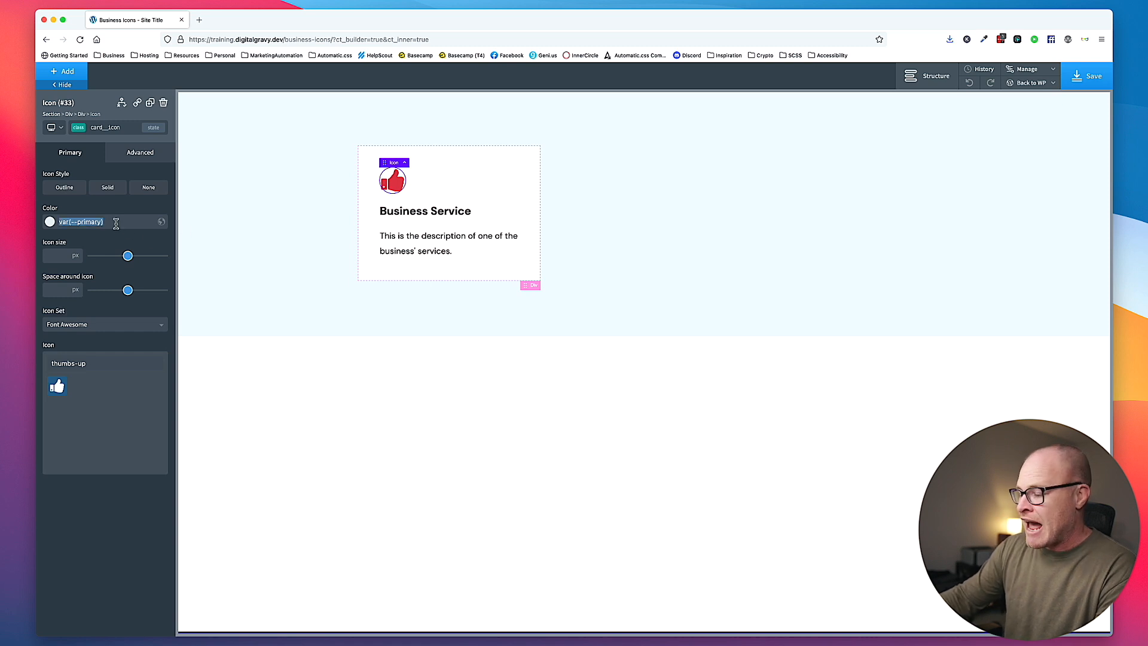
{"action": "key", "text": "BackSpace"}
{"action": "left_click", "coordinate": [206, 235]}
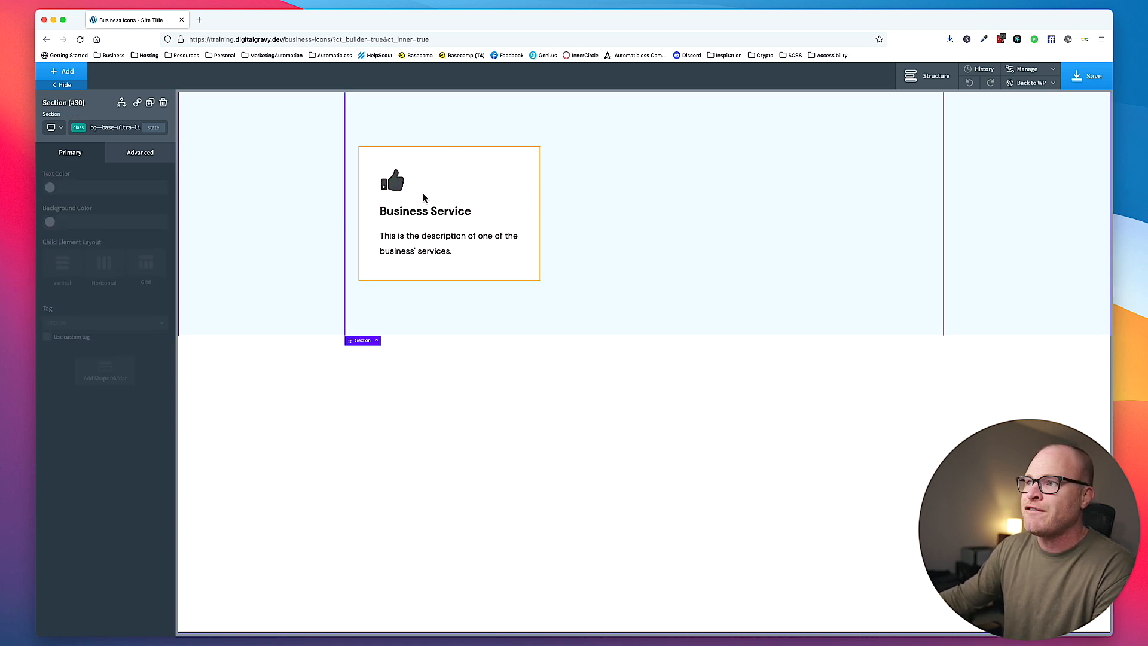
- Duplicate the service card until the grid holds six cards in two rows of three
{"action": "left_click", "coordinate": [419, 201]}
{"action": "left_click", "coordinate": [150, 103]}
{"action": "left_click", "coordinate": [150, 102]}
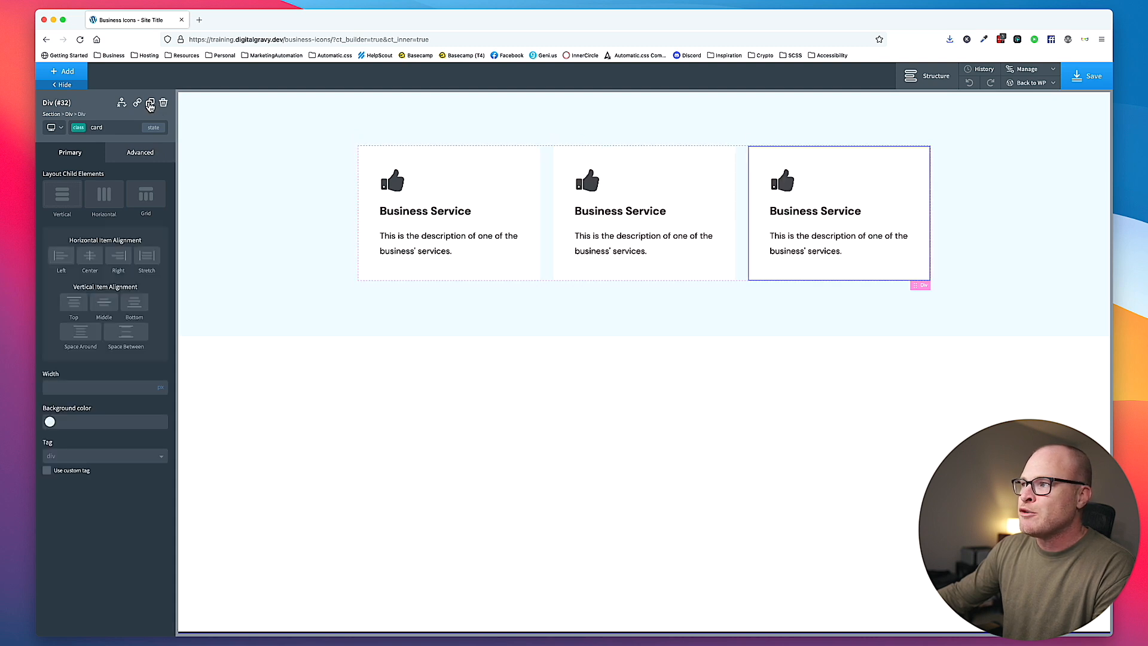
{"action": "left_click", "coordinate": [150, 103]}
{"action": "left_click", "coordinate": [150, 103]}
{"action": "left_click", "coordinate": [150, 103]}
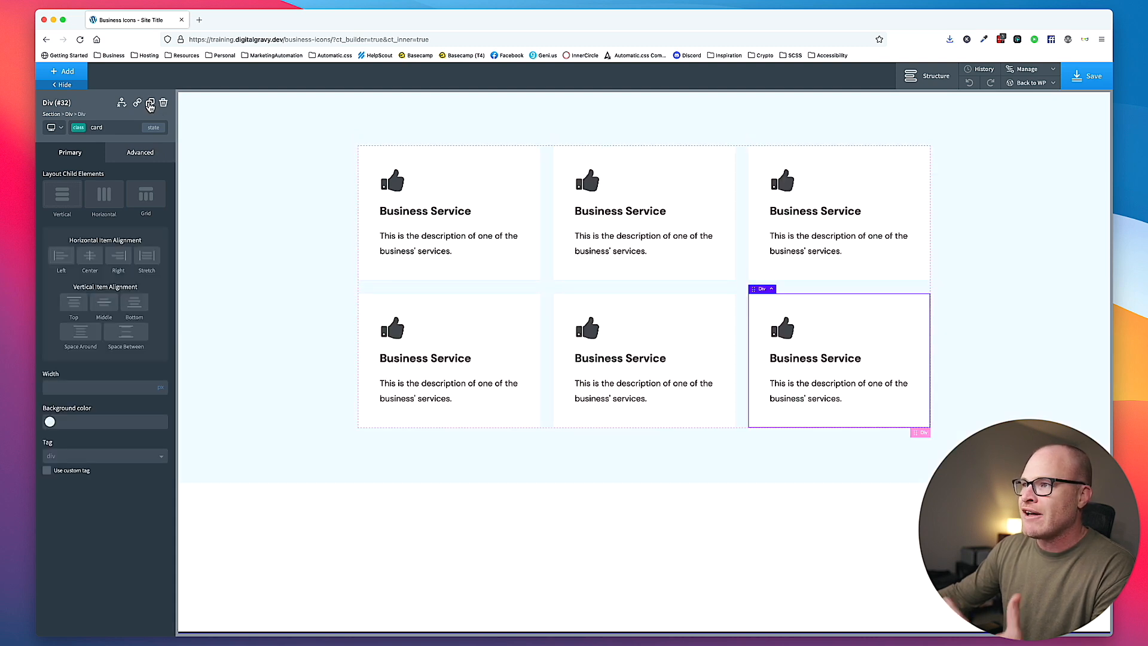
- Color the card__icon class with var(--primary) and set its icon size to 42 px
{"action": "left_click", "coordinate": [396, 185]}
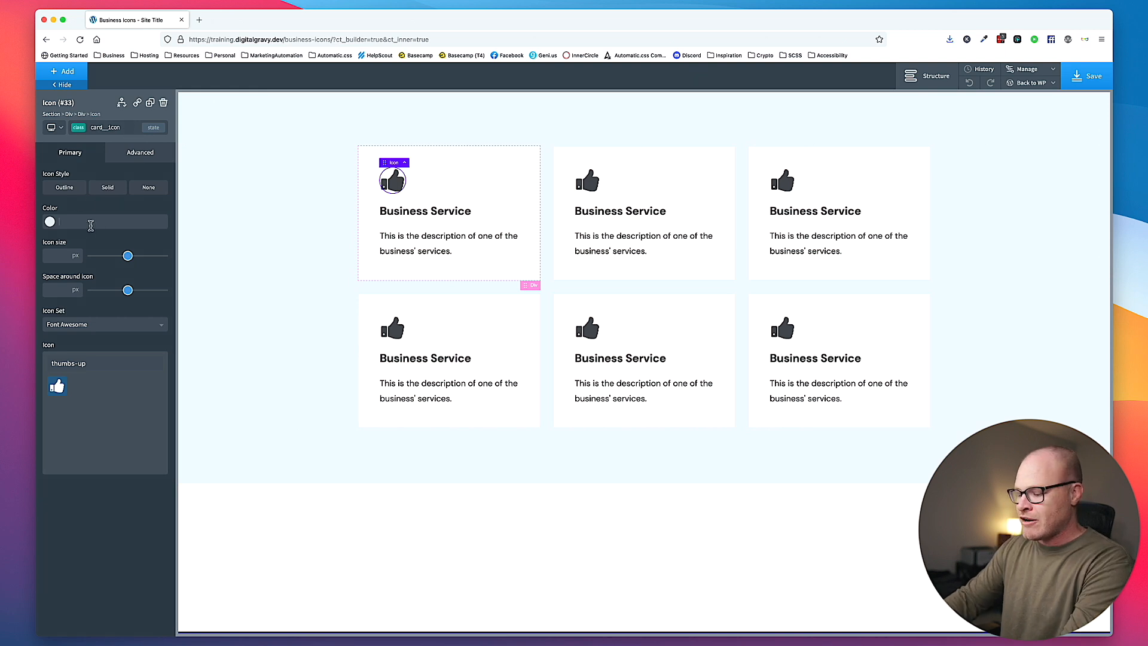
{"action": "type", "text": "(--primary)"}
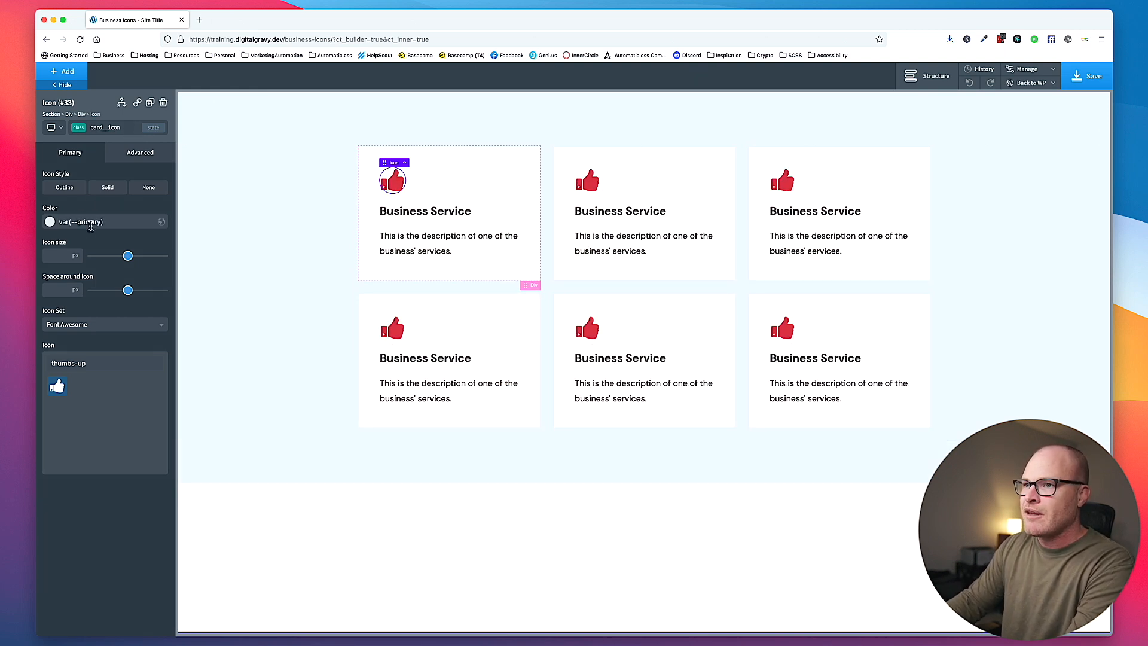
{"action": "left_click", "coordinate": [58, 258]}
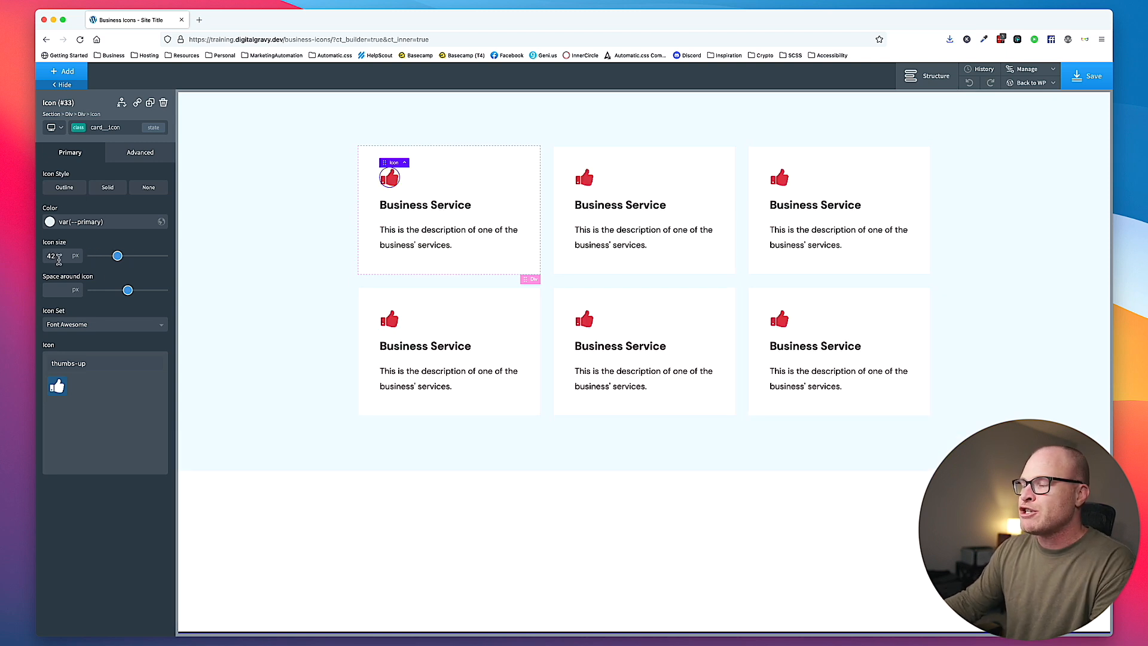
{"action": "type", "text": "42"}
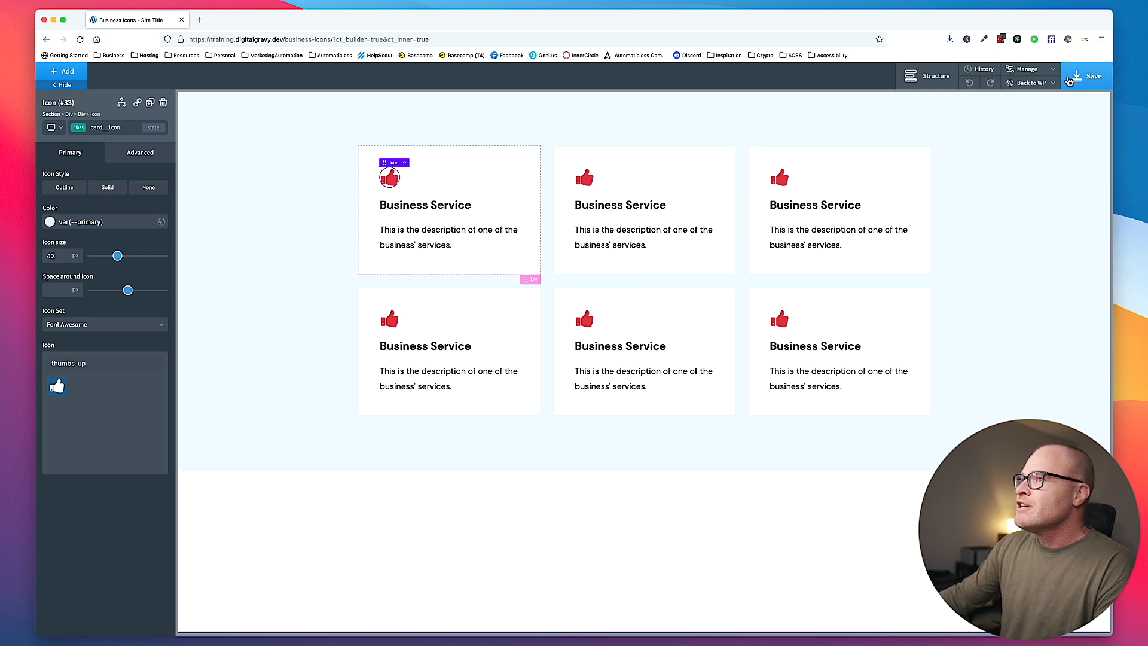
- Save the page with the styled card grid
{"action": "left_click", "coordinate": [1088, 76]}
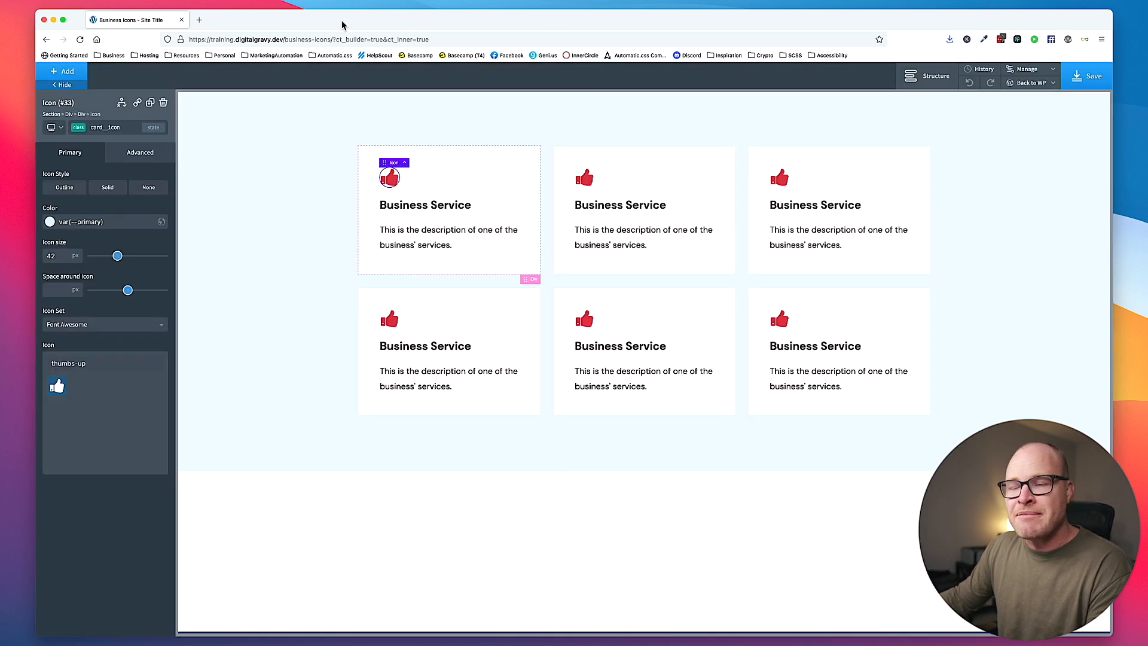
{"action": "left_click", "coordinate": [84, 326]}
{"action": "left_click", "coordinate": [103, 338]}
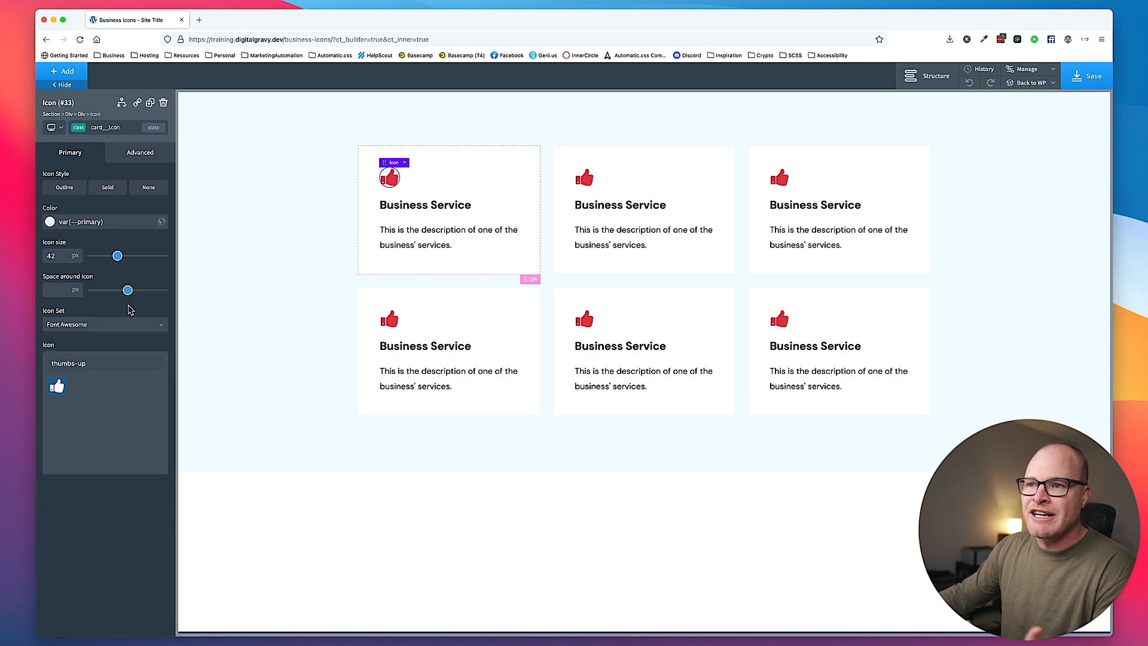
{"action": "left_click", "coordinate": [274, 288]}
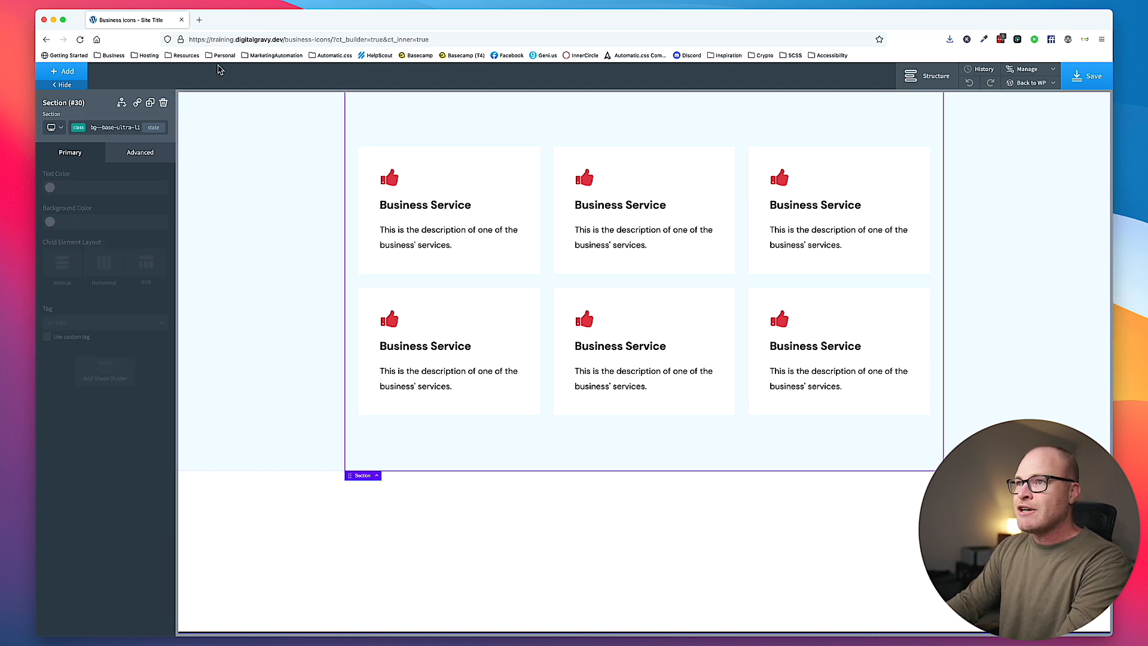
- Open Envato Elements from the Resources bookmarks in a new tab and search all items for "business icons"
{"action": "left_click", "coordinate": [186, 55]}
{"action": "left_click", "coordinate": [222, 342]}
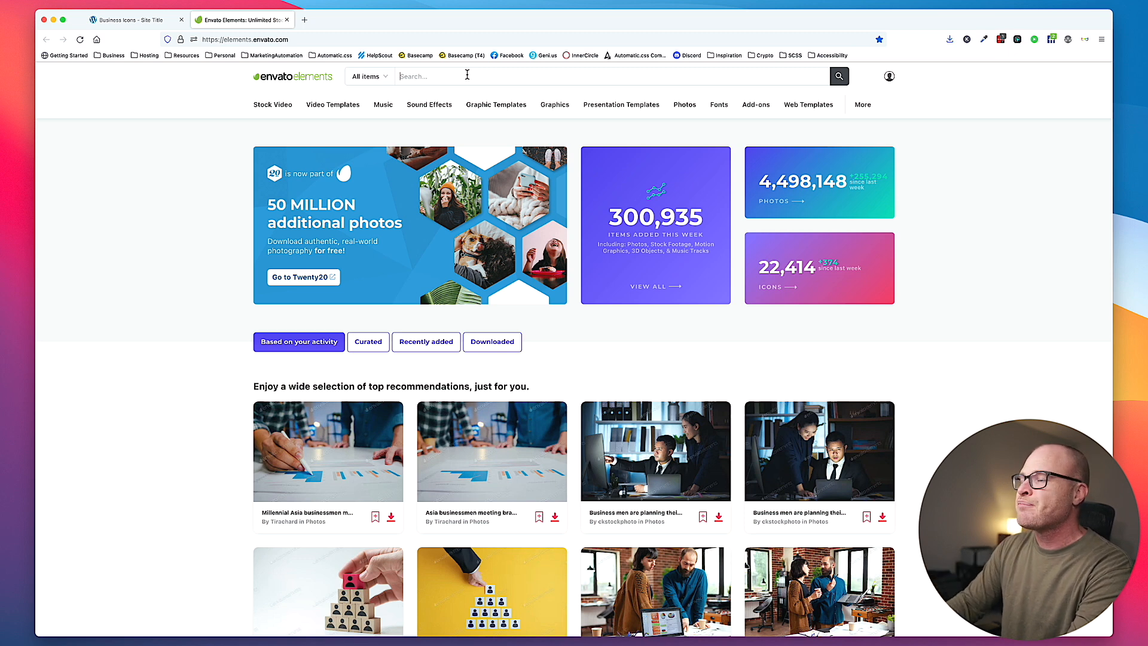
{"action": "type", "text": "busi"}
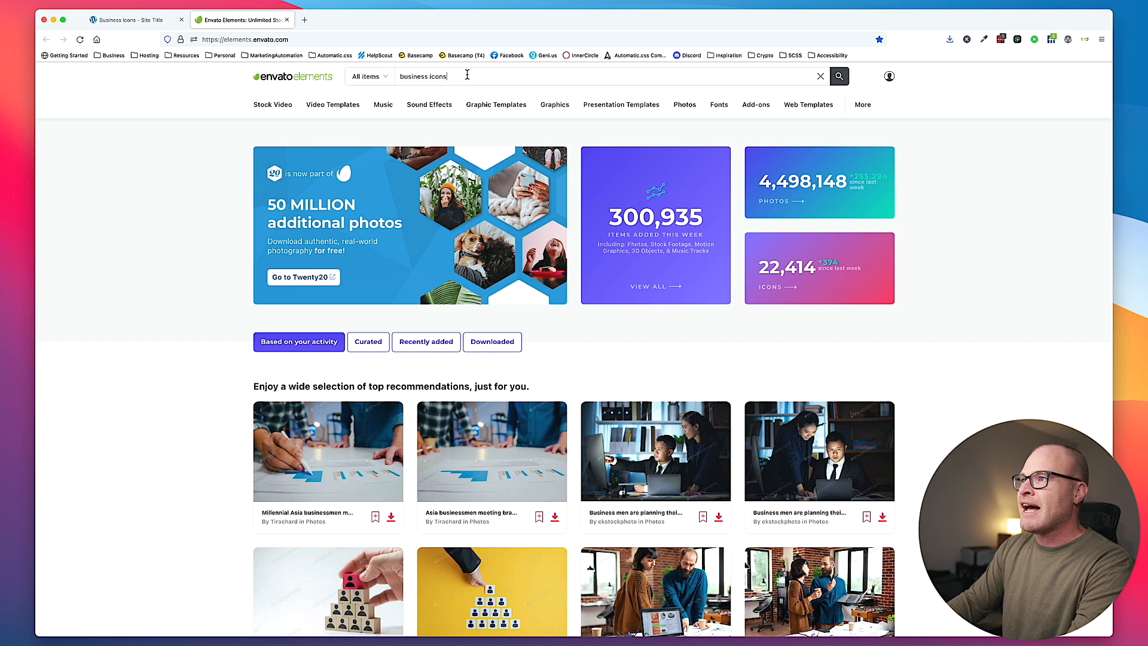
{"action": "type", "text": "ness icons"}
{"action": "key", "text": "Return"}
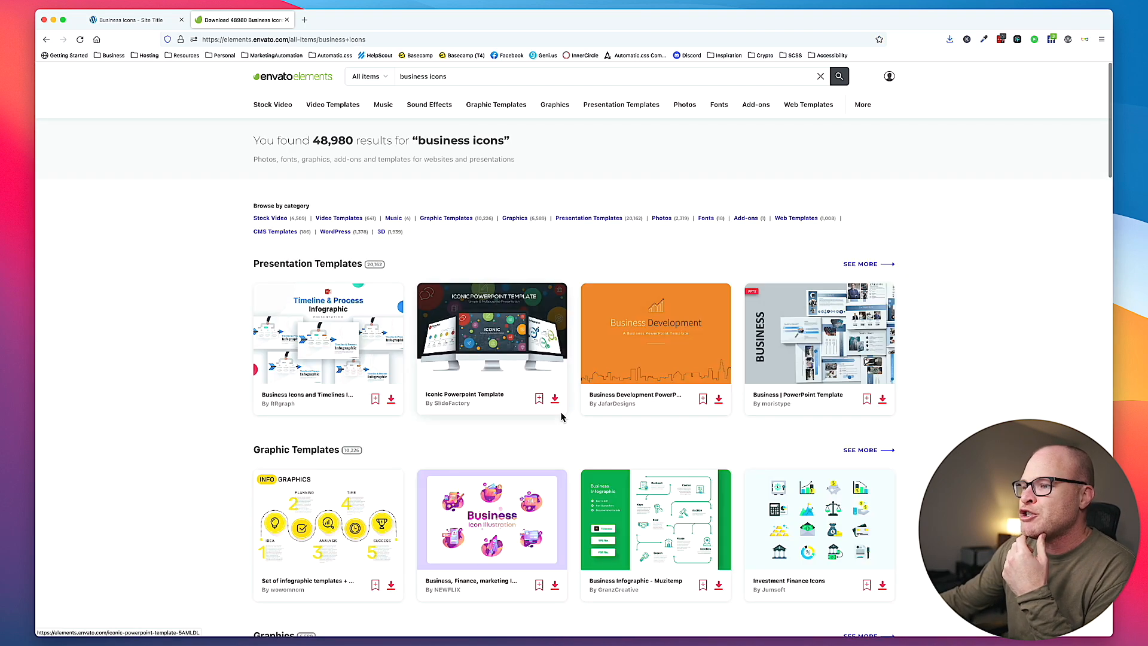
- Show all Graphics results for business icons and browse the available icon sets
{"action": "scroll", "coordinate": [561, 417], "scroll_direction": "down", "scroll_amount": 4}
{"action": "scroll", "coordinate": [561, 416], "scroll_direction": "up", "scroll_amount": 3}
{"action": "scroll", "coordinate": [561, 417], "scroll_direction": "down", "scroll_amount": 1}
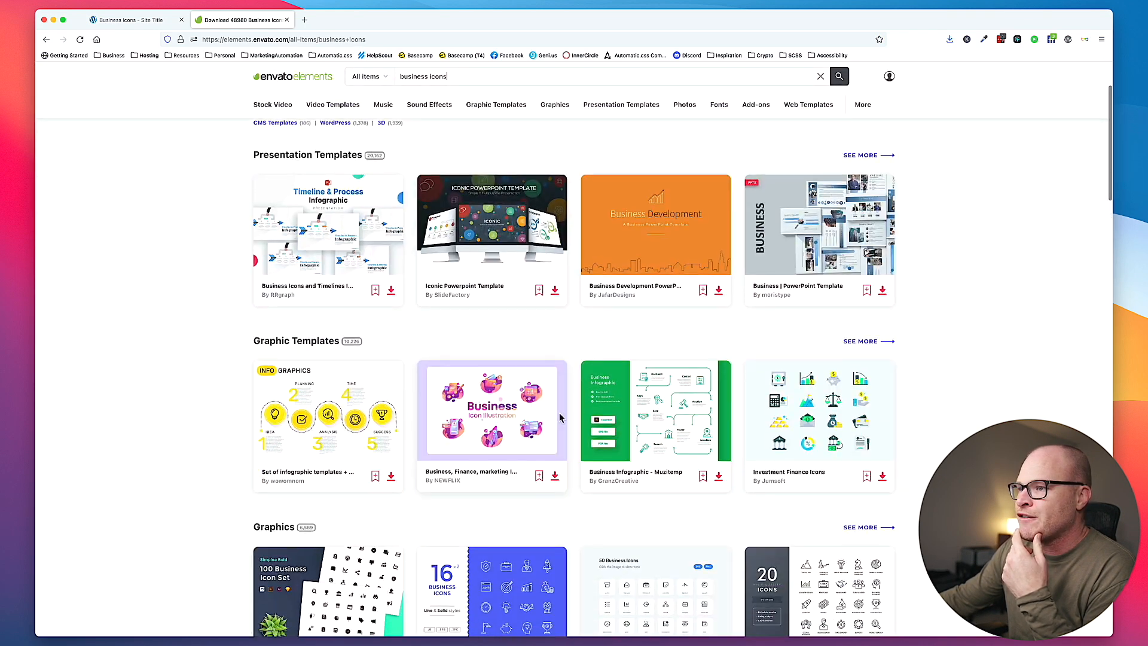
{"action": "scroll", "coordinate": [561, 417], "scroll_direction": "down", "scroll_amount": 3}
{"action": "left_click", "coordinate": [861, 417]}
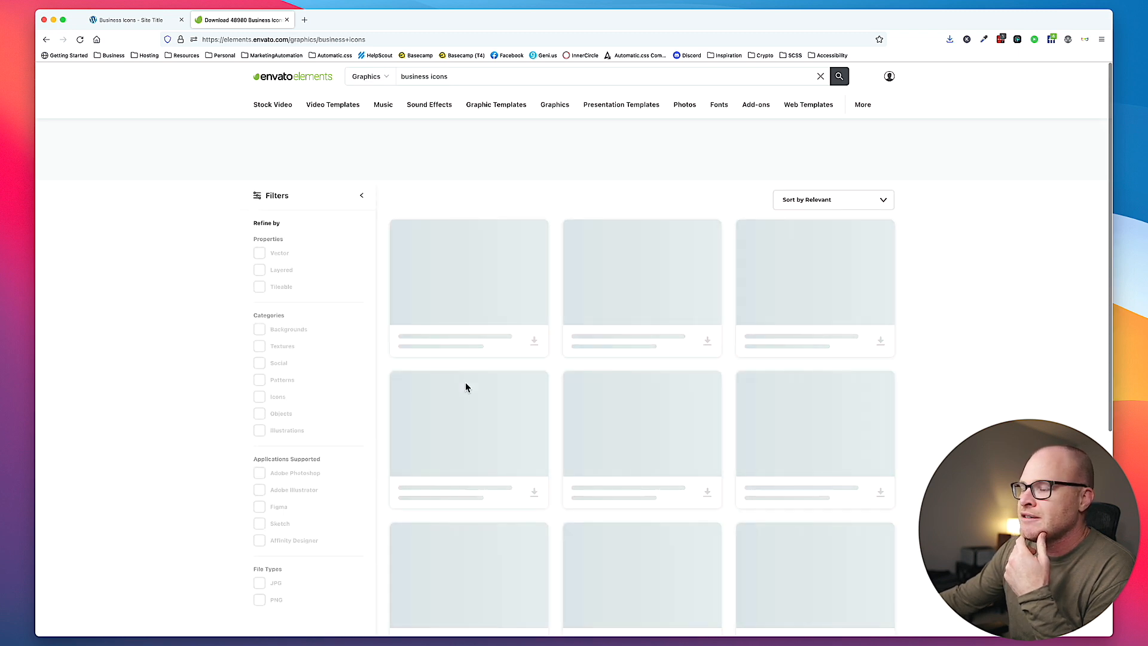
{"action": "scroll", "coordinate": [509, 377], "scroll_direction": "down", "scroll_amount": 2}
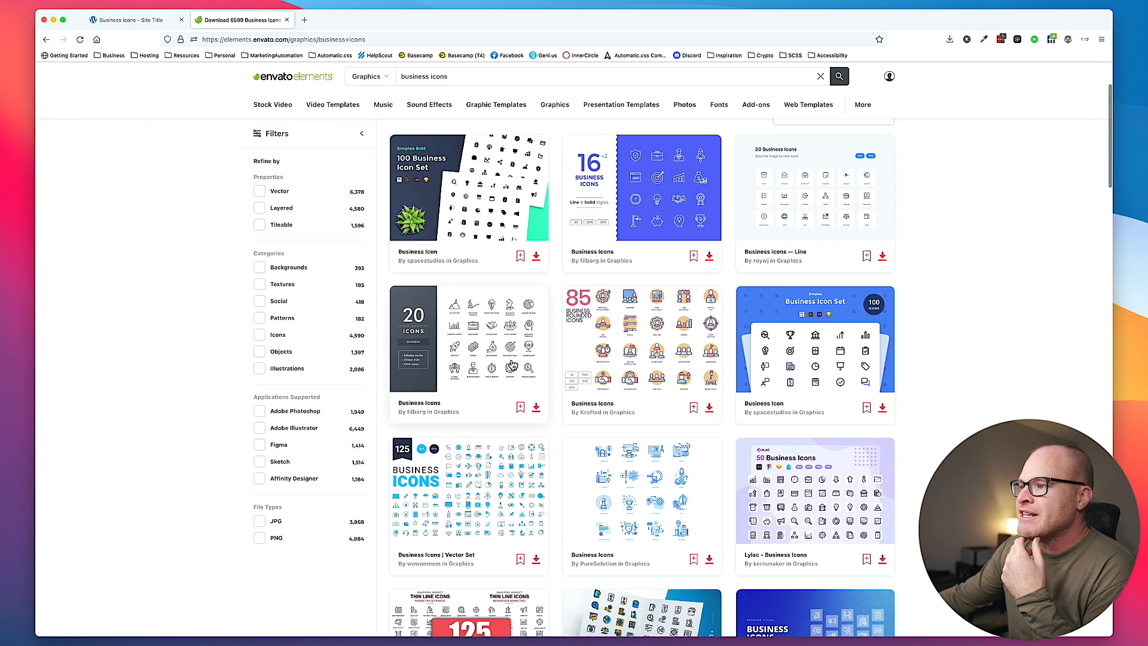
- Download the 20-icon Business Icons set and save the ZIP archive in the Downloads folder
{"action": "left_click", "coordinate": [535, 407]}
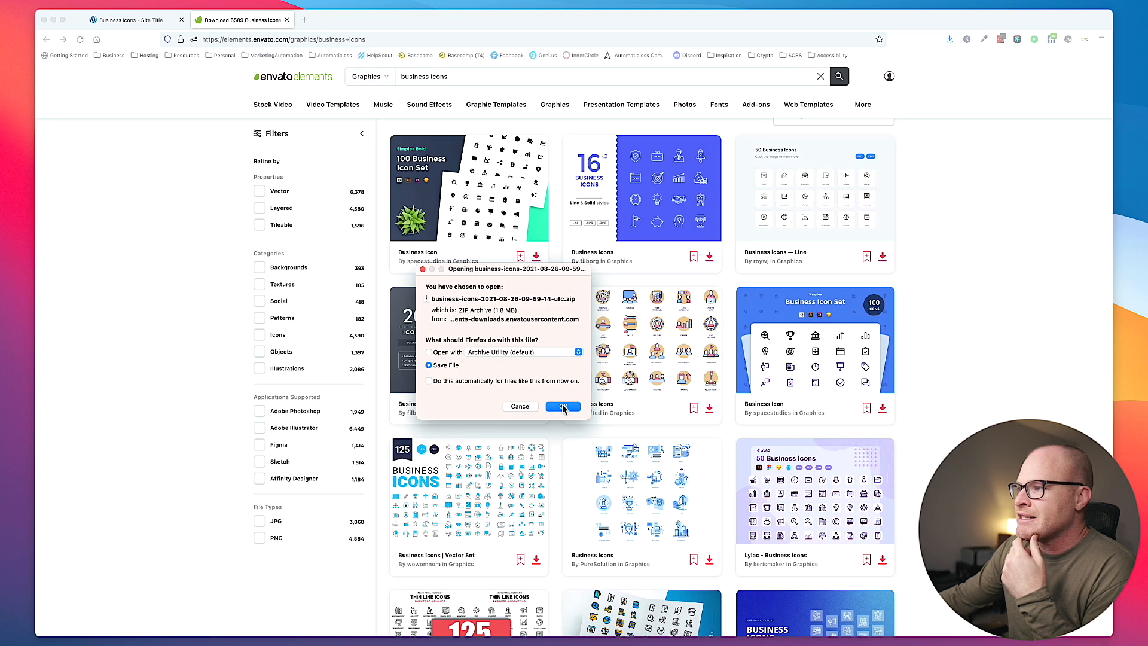
{"action": "left_click", "coordinate": [564, 406]}
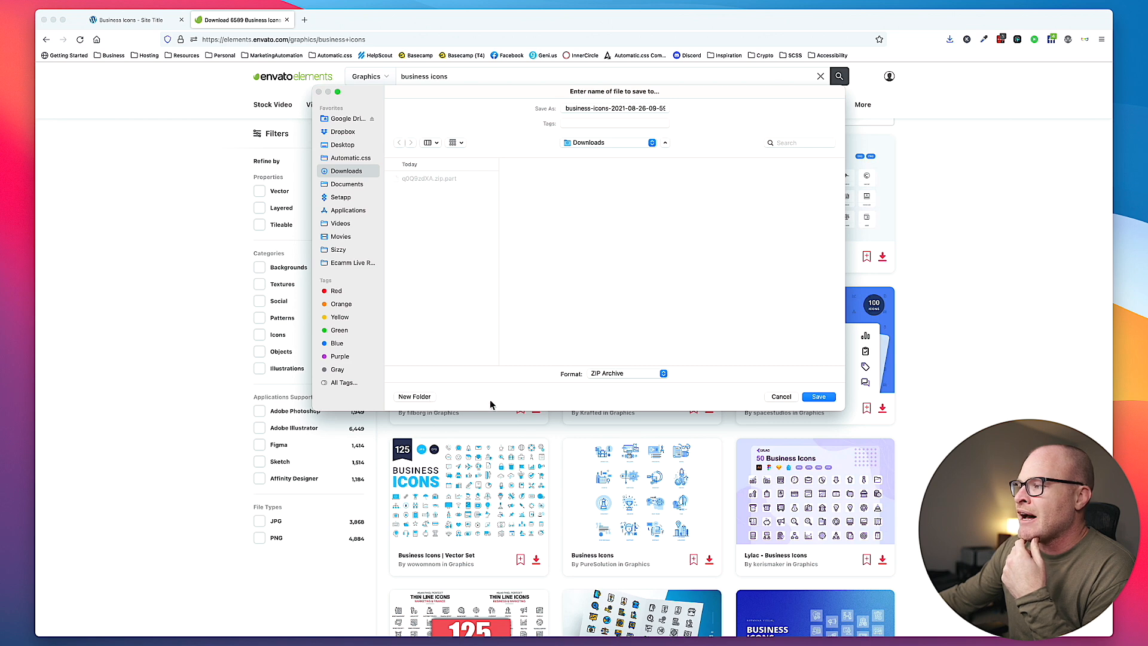
{"action": "left_click", "coordinate": [818, 397]}
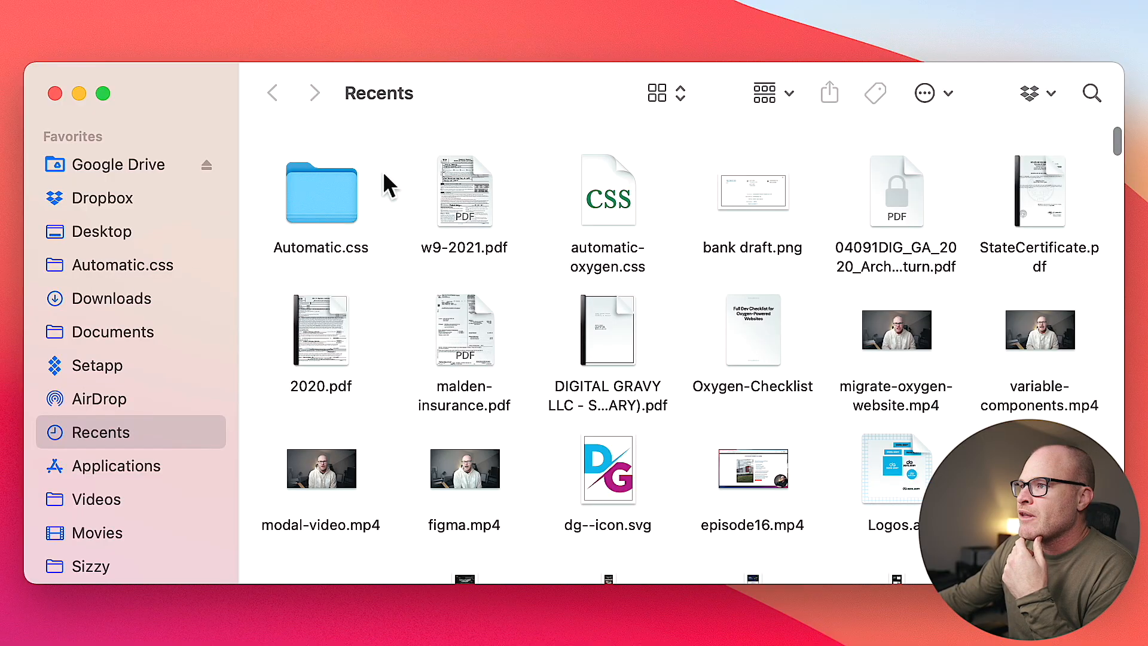
- Extract the downloaded icon archive in Finder's Downloads folder and delete BusinessIcons.jpg from the extracted folder
{"action": "left_click", "coordinate": [111, 298]}
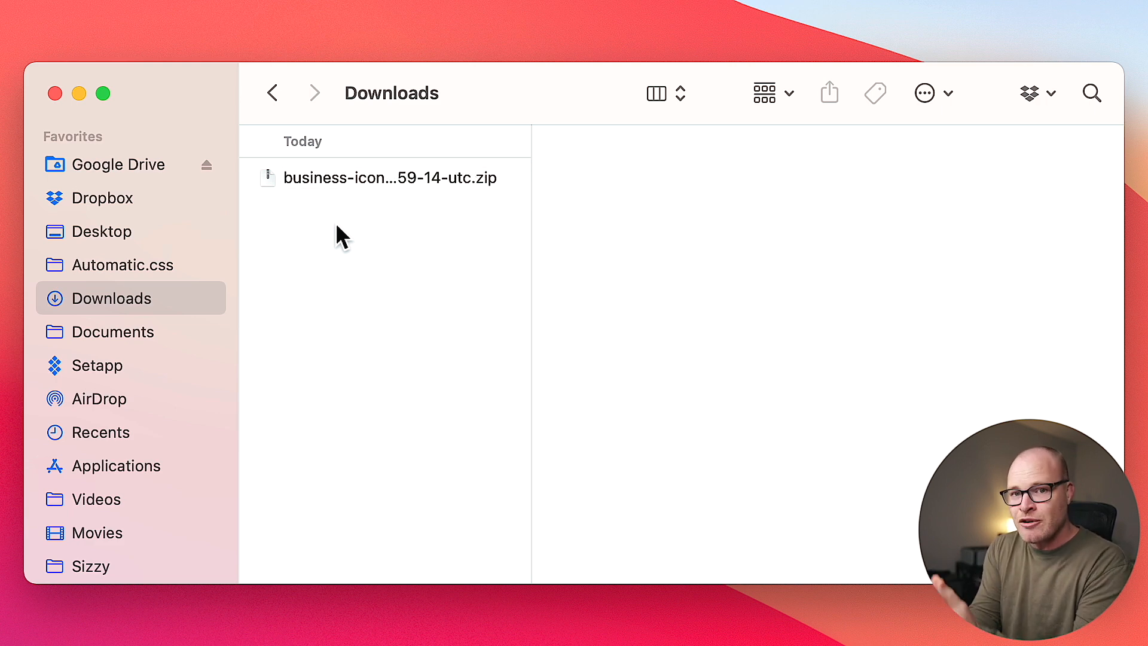
{"action": "double_click", "coordinate": [376, 178]}
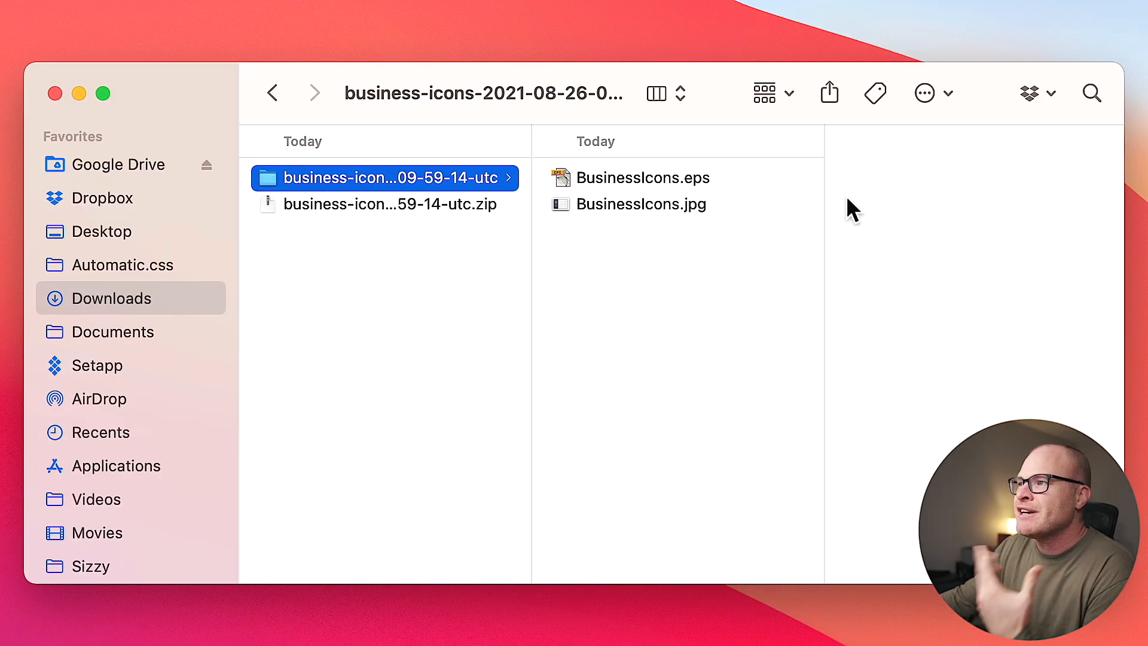
{"action": "left_click", "coordinate": [674, 212]}
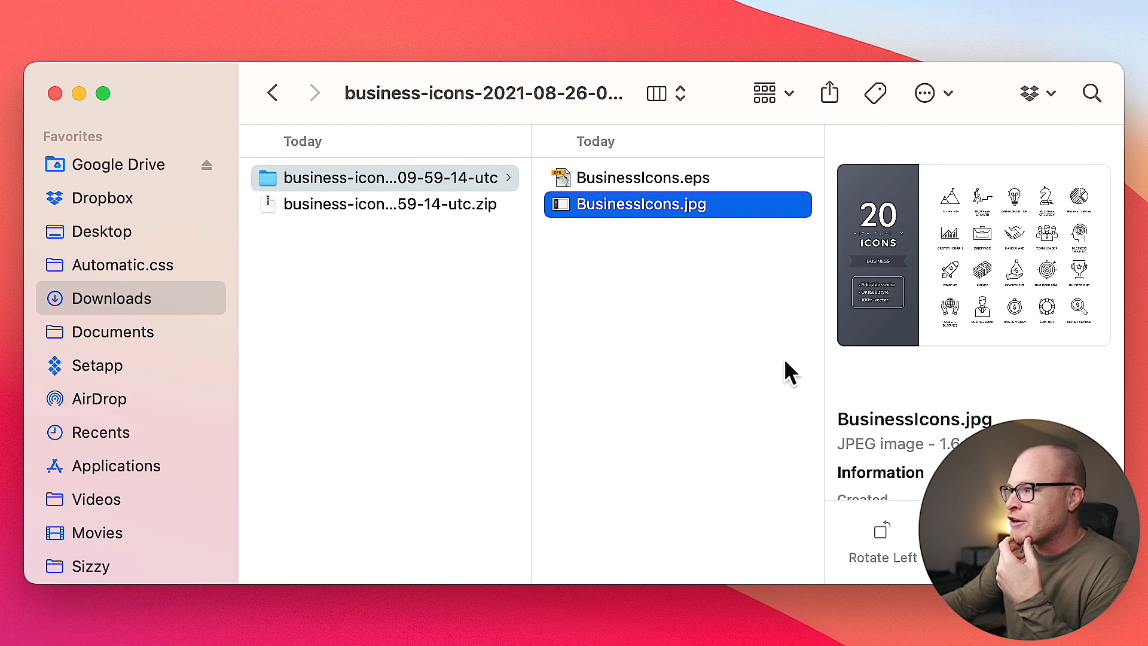
{"action": "key", "text": "super+BackSpace"}
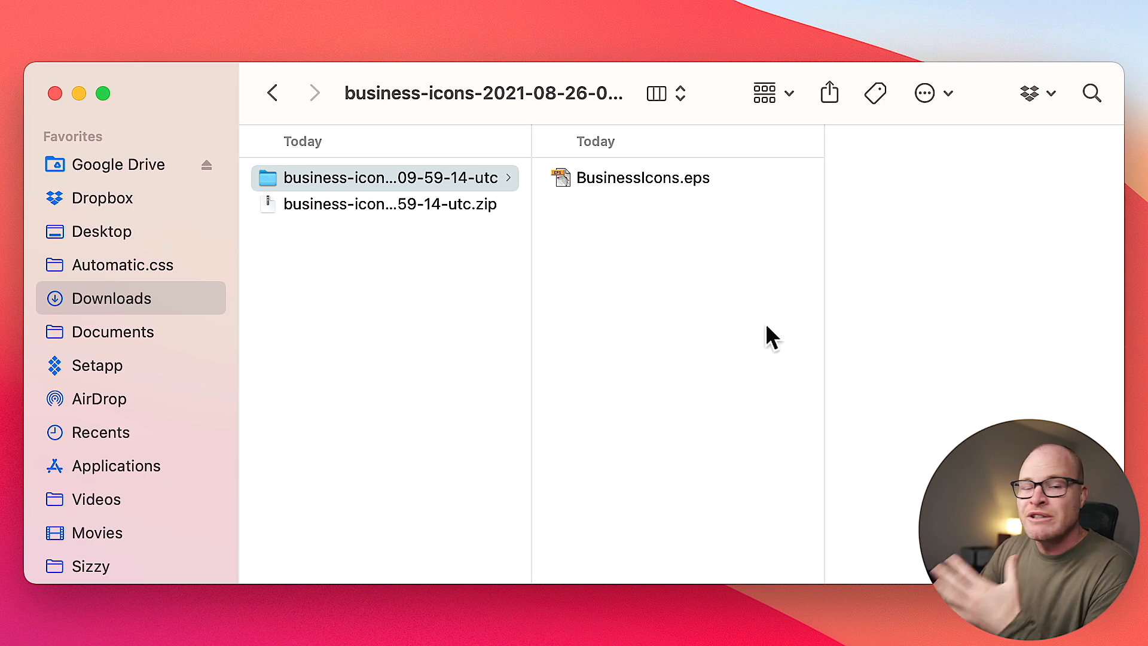
- Open BusinessIcons.eps in Adobe Illustrator, retaining the 9-slice scaling option for symbols
{"action": "left_click", "coordinate": [697, 178]}
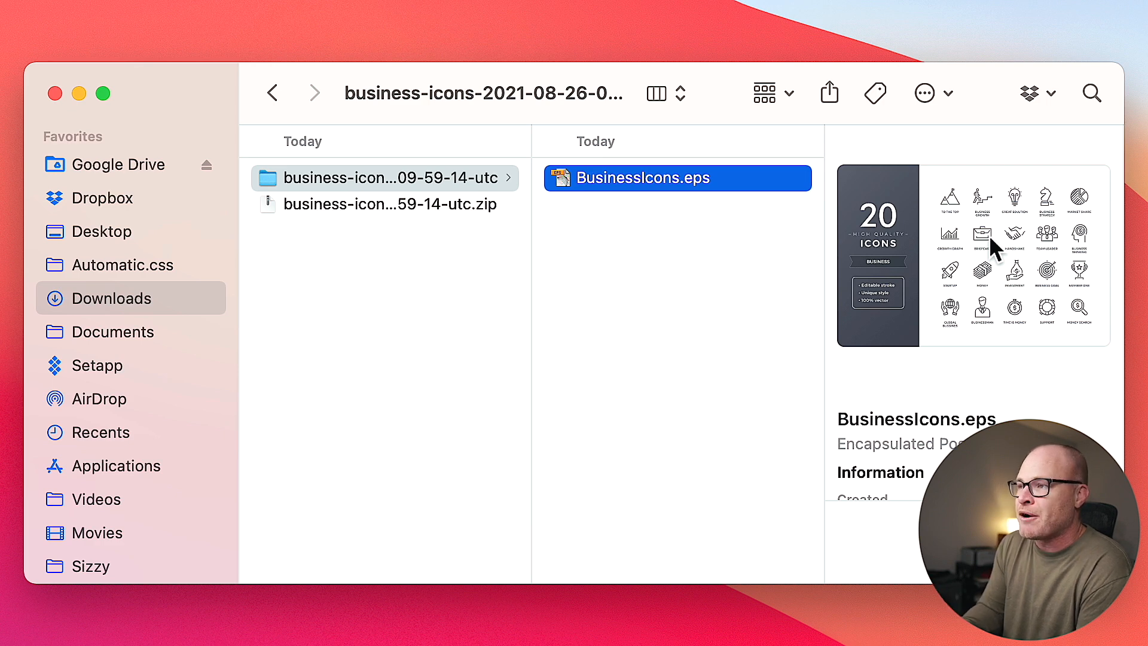
{"action": "double_click", "coordinate": [715, 177]}
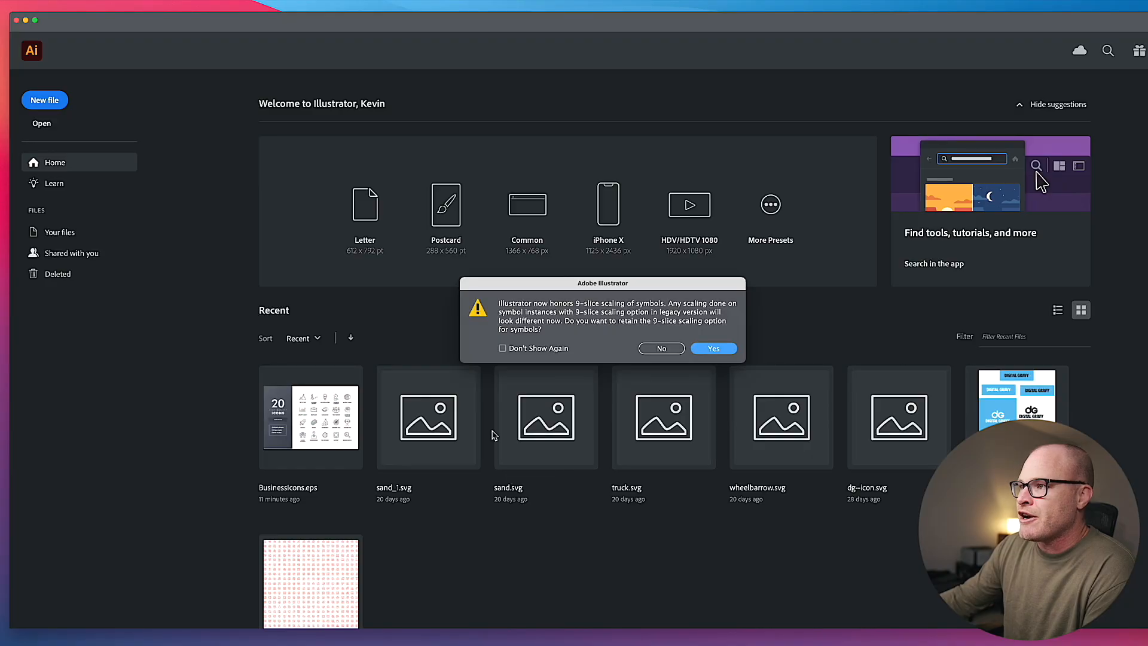
{"action": "left_click", "coordinate": [713, 349]}
- Lock the white background rectangle behind the twenty icons
{"action": "scroll", "coordinate": [593, 302], "scroll_direction": "left", "scroll_amount": 5}
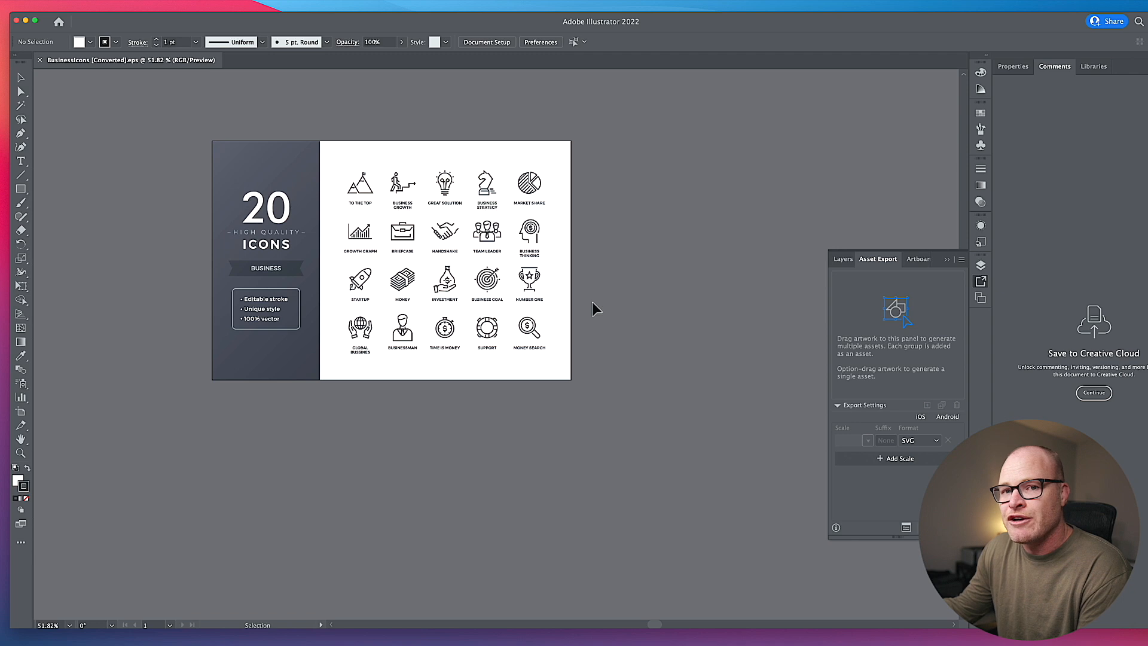
{"action": "scroll", "coordinate": [592, 302], "scroll_direction": "left", "scroll_amount": 1}
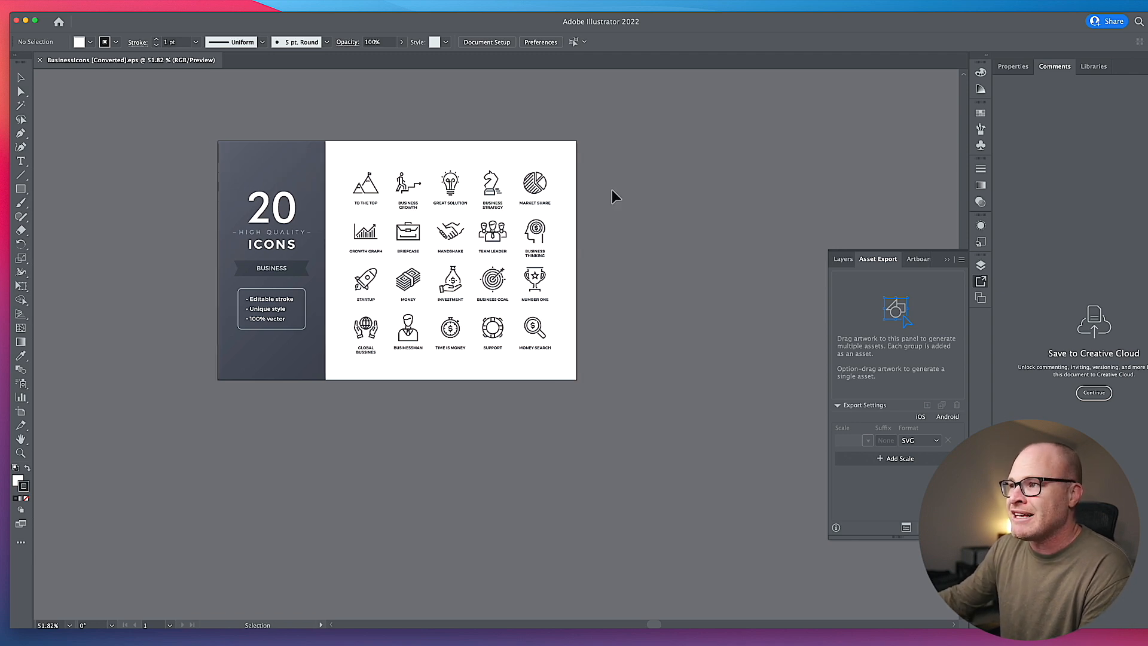
{"action": "scroll", "coordinate": [611, 189], "scroll_direction": "left", "scroll_amount": 4}
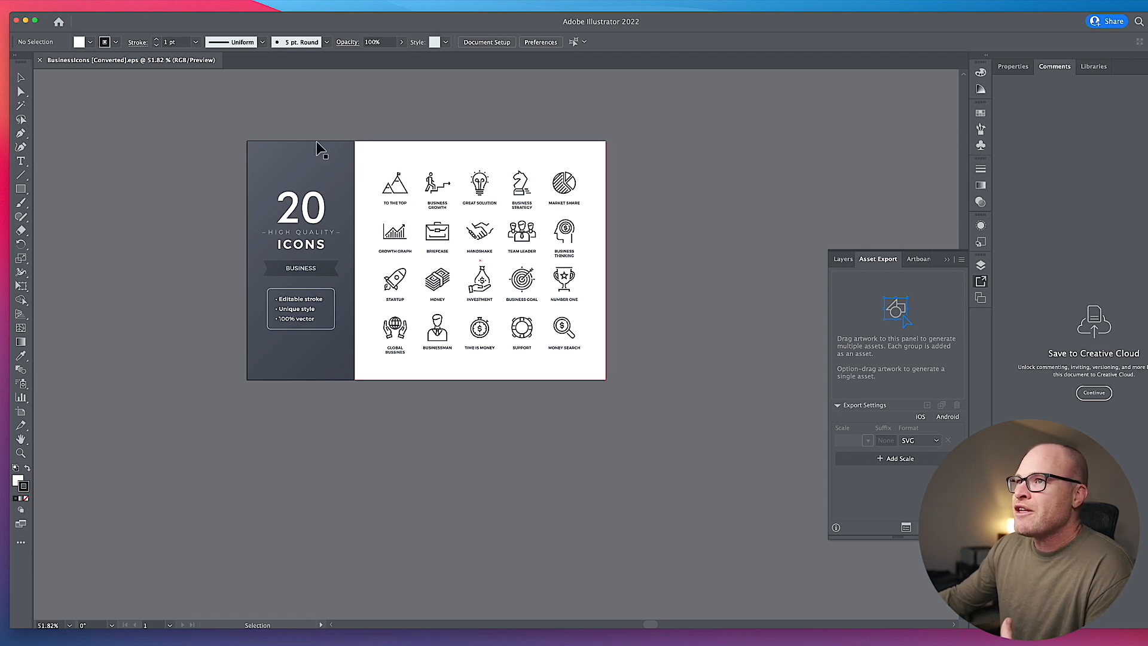
{"action": "left_click", "coordinate": [537, 172]}
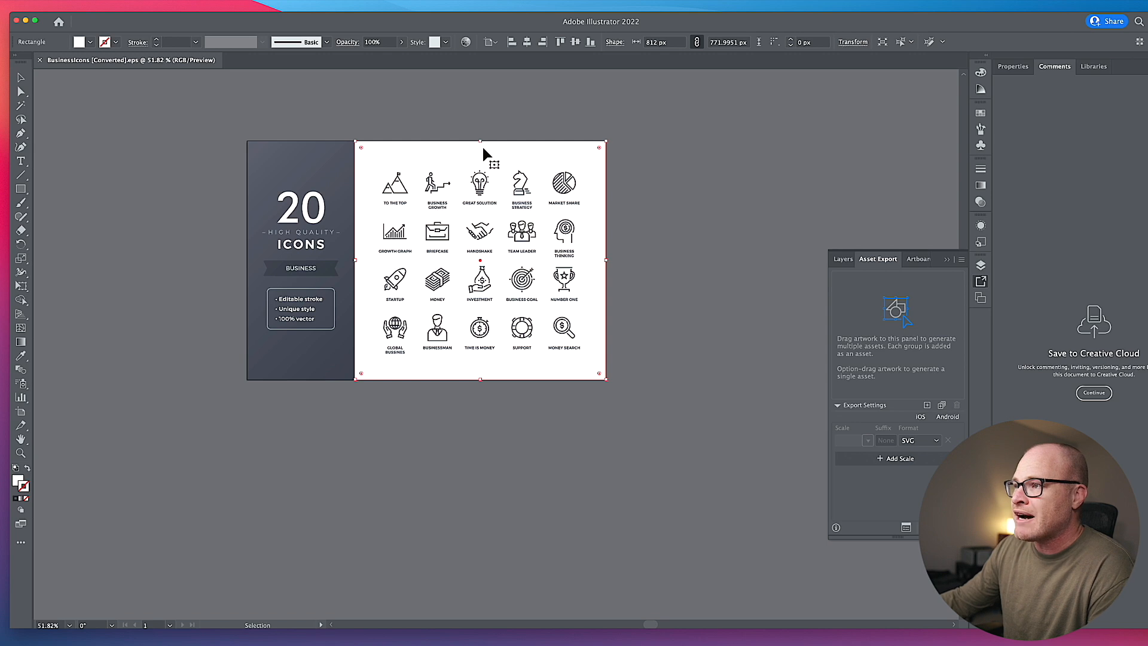
{"action": "key", "text": "super+2"}
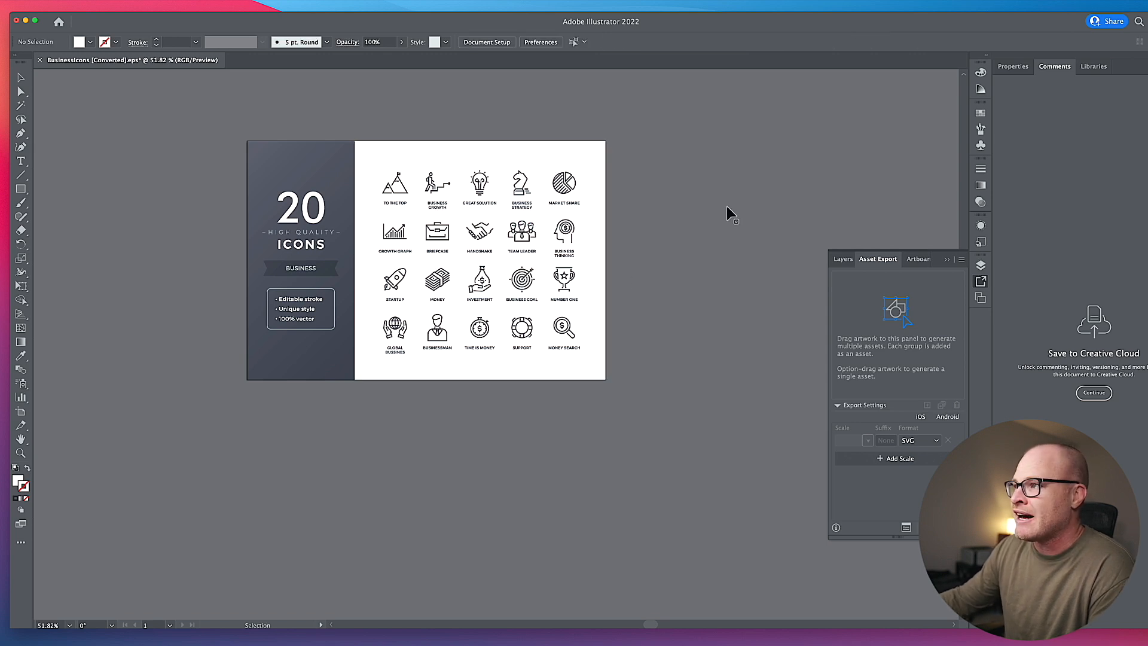
- Delete the group of text labels beneath the twenty icons
{"action": "left_click", "coordinate": [556, 204]}
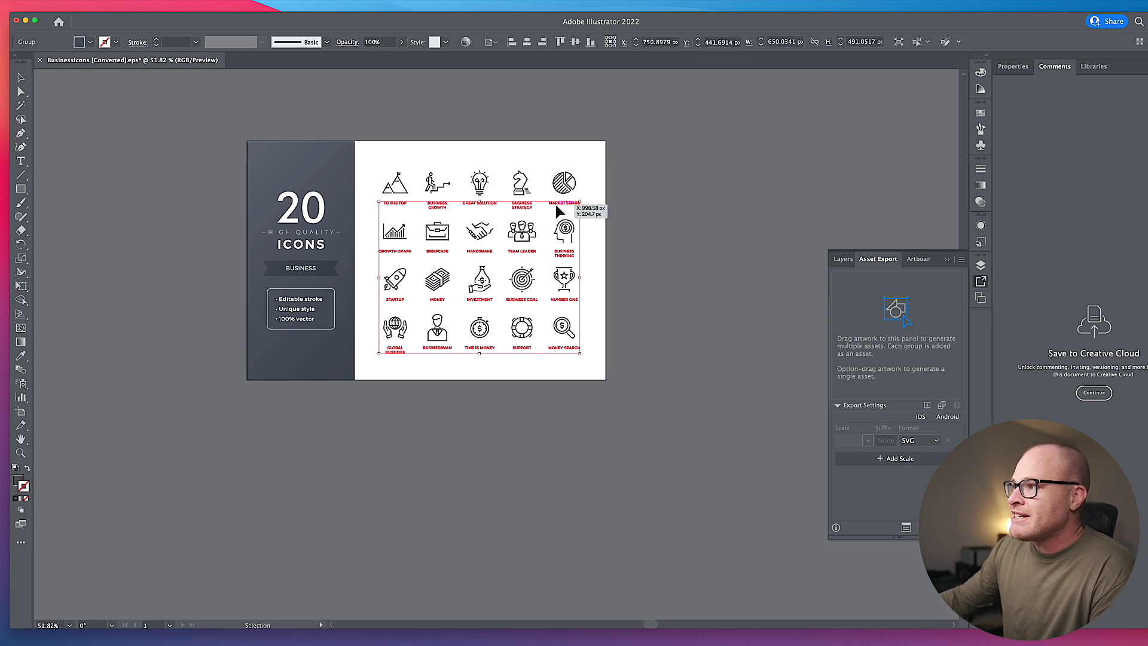
{"action": "left_click", "coordinate": [558, 184]}
{"action": "left_click", "coordinate": [520, 184]}
{"action": "left_click", "coordinate": [393, 184]}
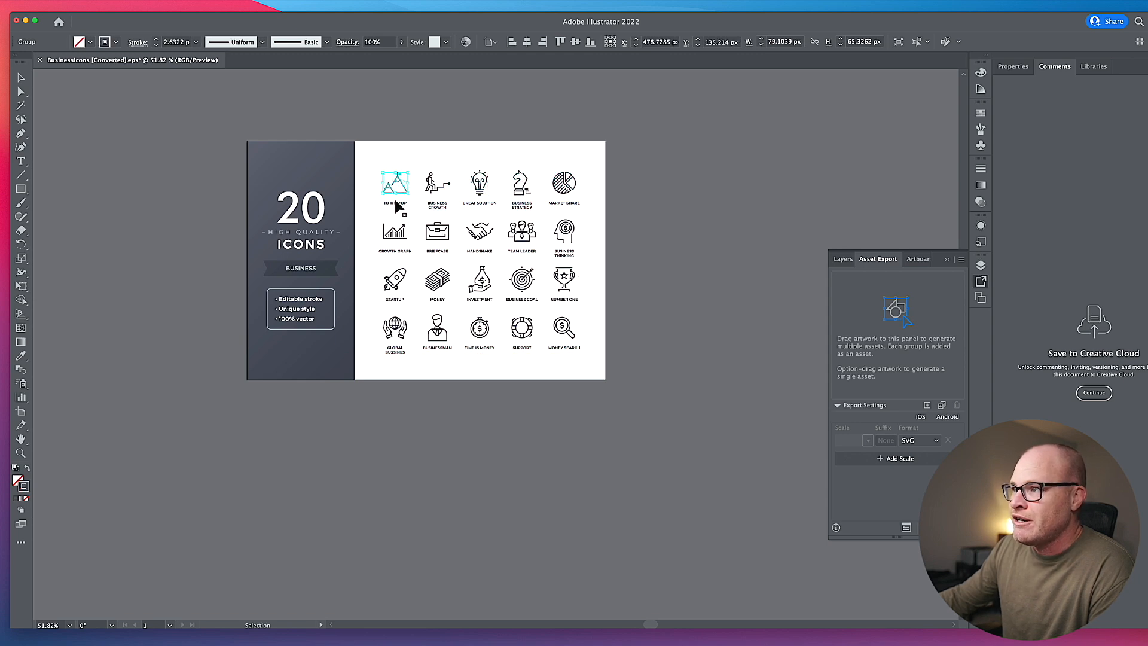
{"action": "left_click", "coordinate": [396, 205]}
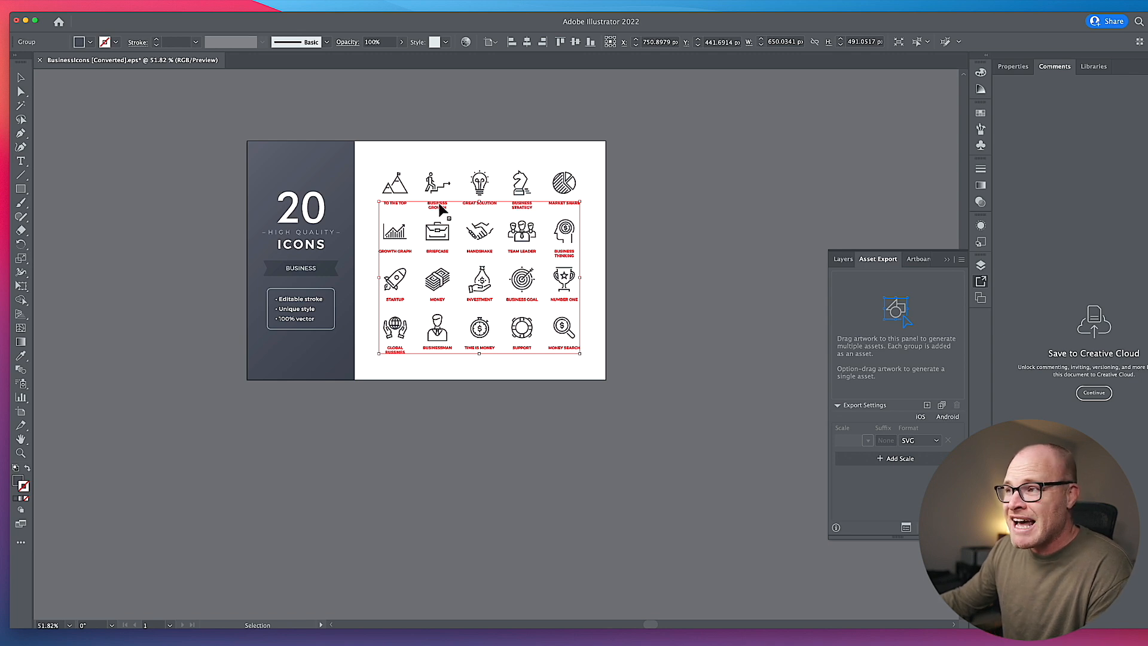
{"action": "key", "text": "Delete"}
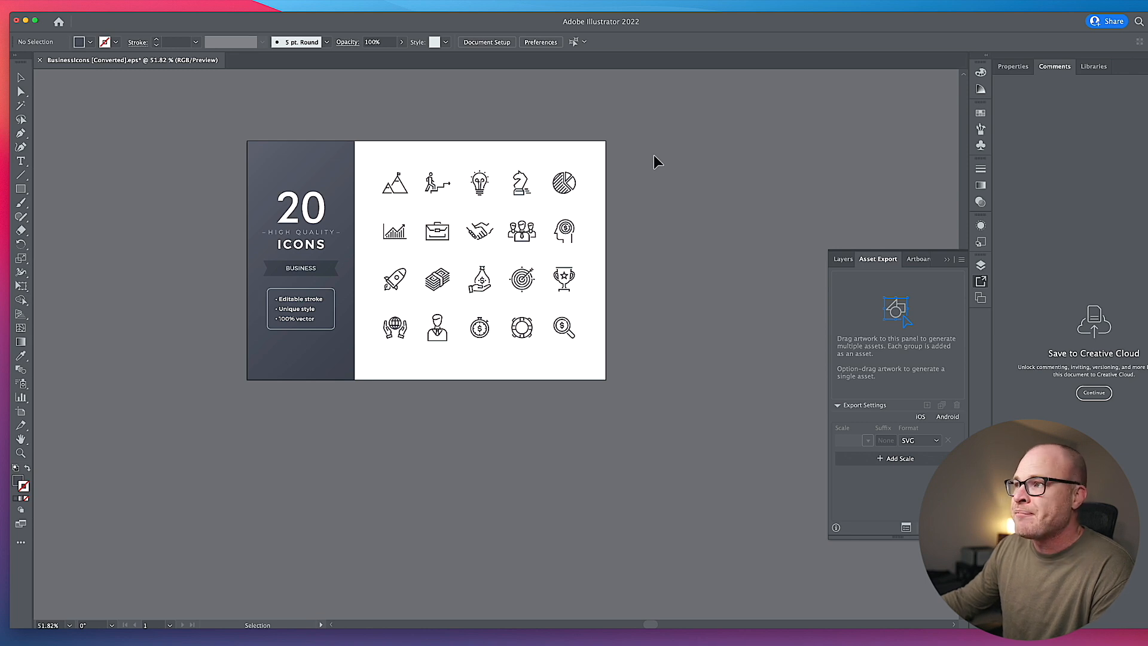
- Select all twenty icons and collect them for export as multiple assets
{"action": "right_click", "coordinate": [418, 326]}
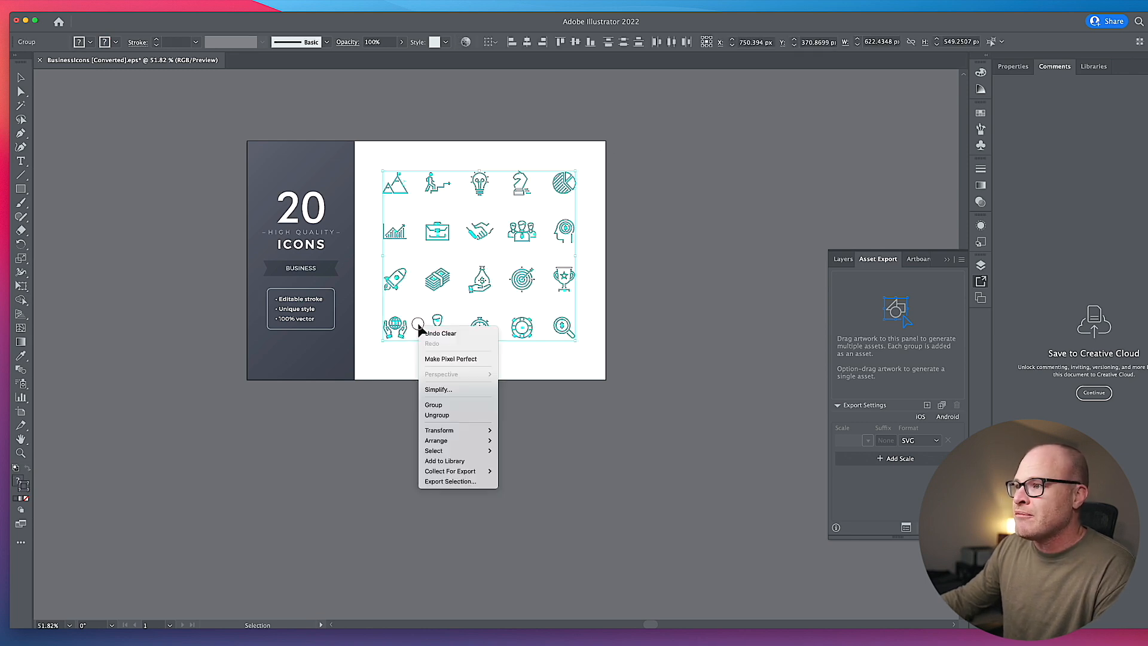
{"action": "mouse_move", "coordinate": [470, 472]}
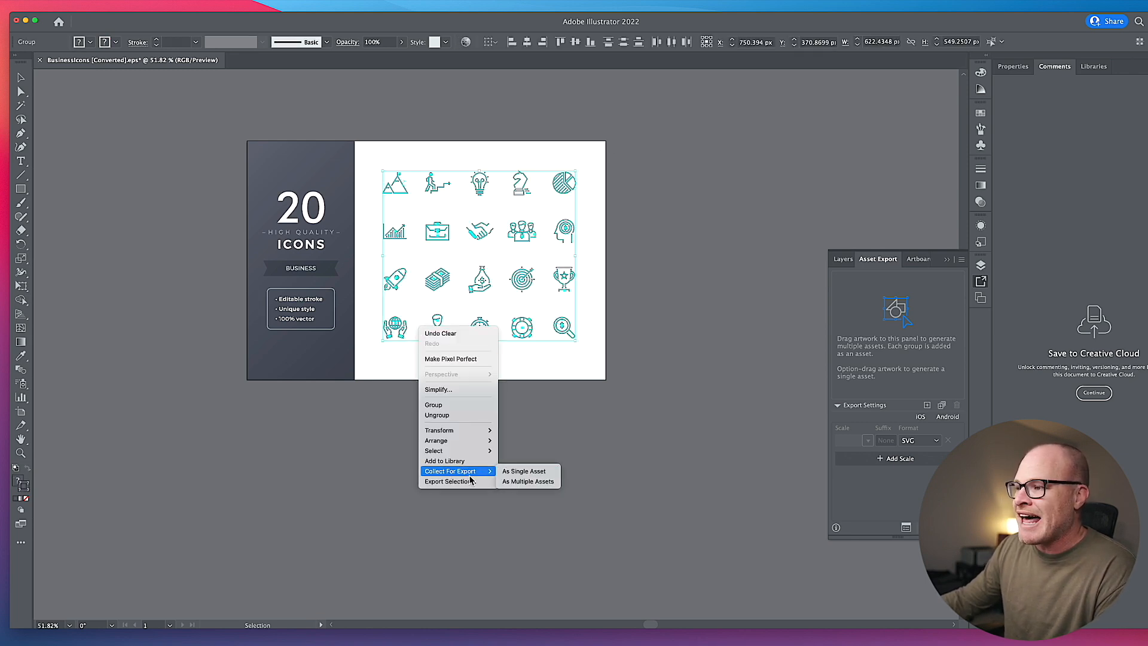
{"action": "left_click", "coordinate": [513, 483]}
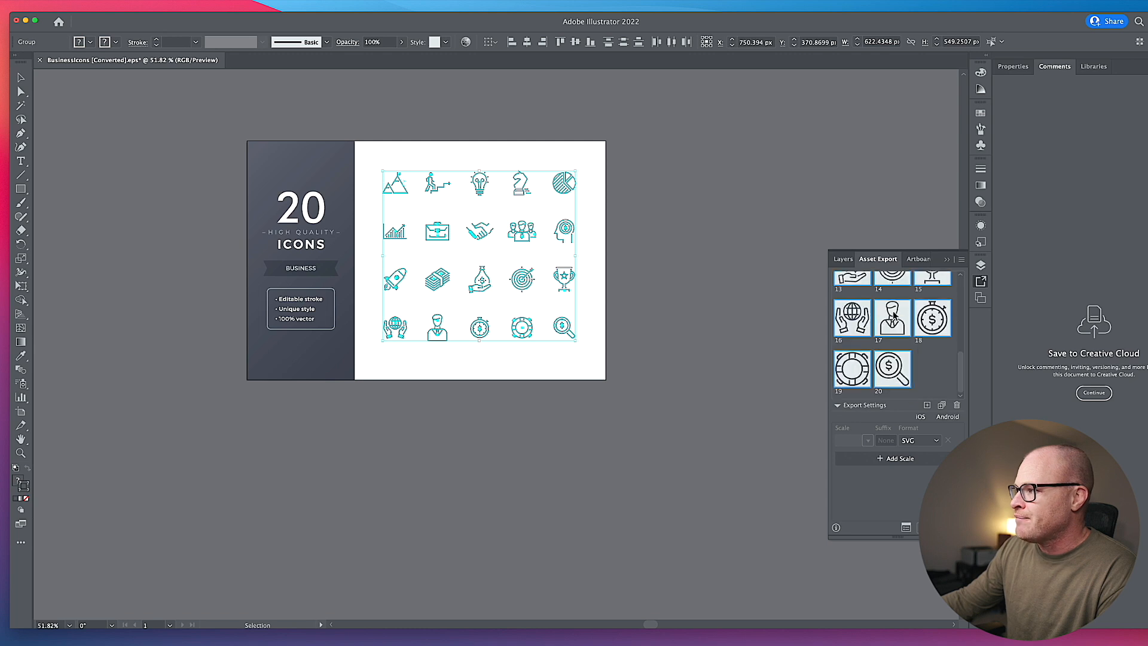
{"action": "scroll", "coordinate": [900, 320], "scroll_direction": "up", "scroll_amount": 5}
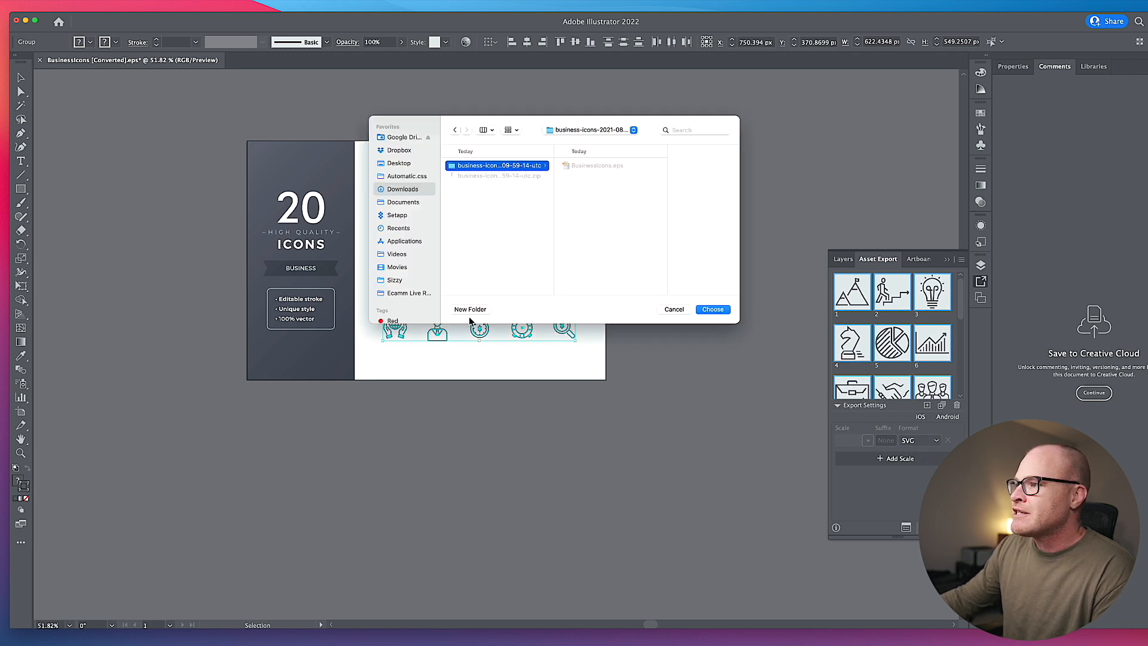
- Export the collected icons as SVG into a new folder named WRONG inside the extracted icon folder
{"action": "left_click", "coordinate": [479, 310]}
{"action": "type", "text": "WRONG"}
{"action": "key", "text": "Return"}
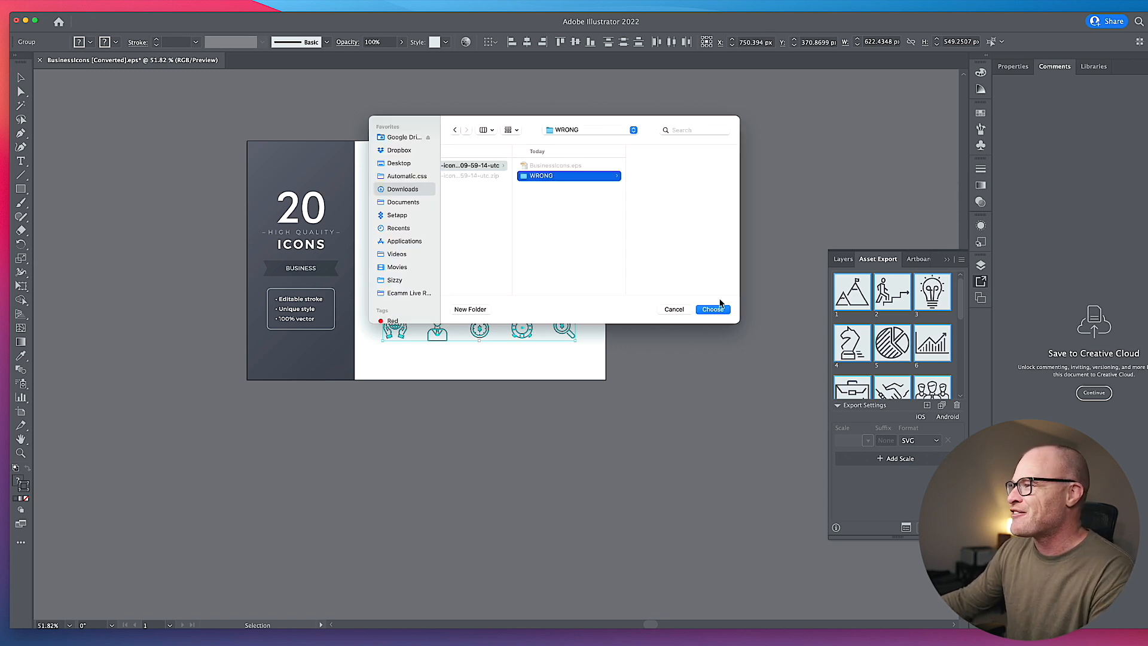
{"action": "left_click", "coordinate": [717, 311]}
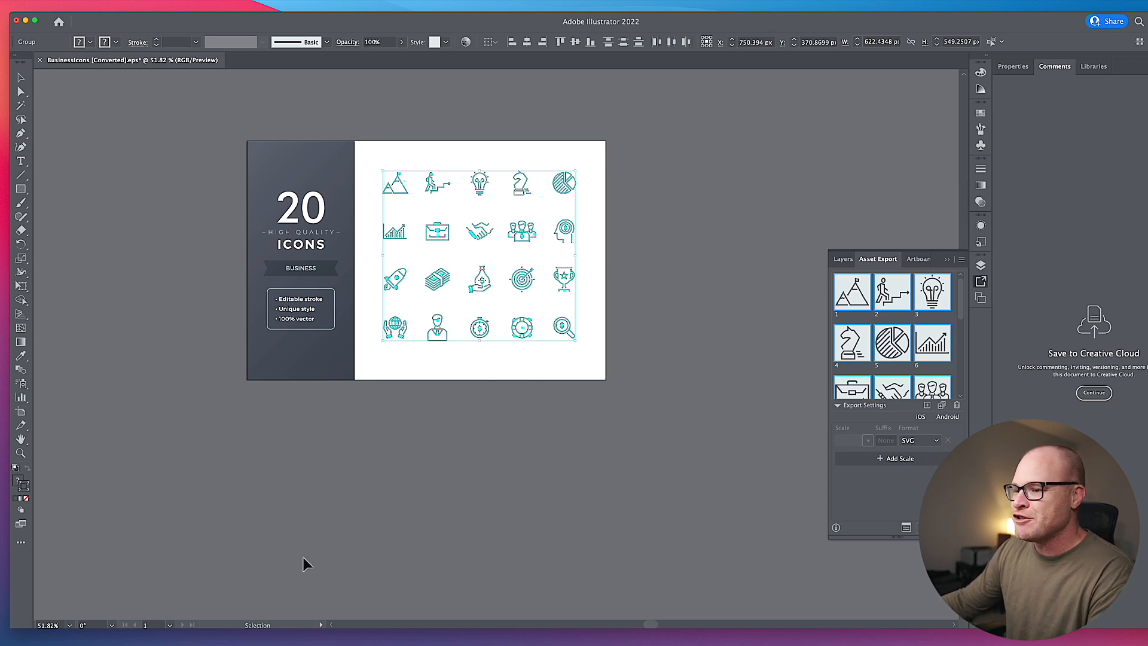
- Switch to the Business Icons page in the browser and delete the thumbs-up icon from the first service card
{"action": "key", "text": "super+Tab"}
{"action": "left_click", "coordinate": [153, 21]}
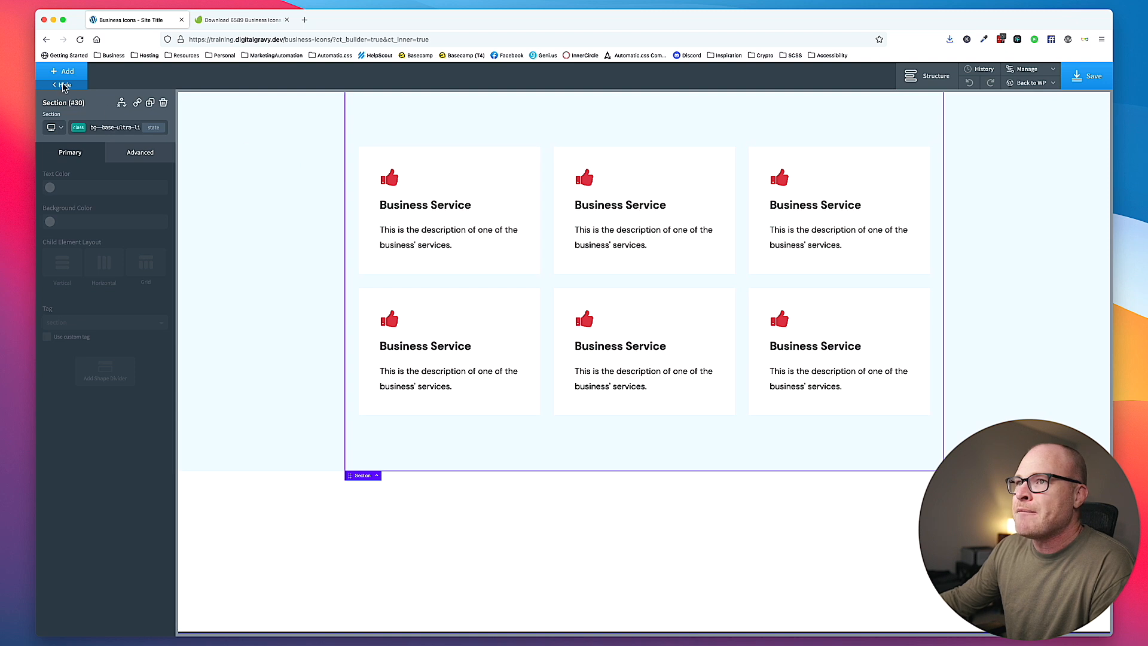
{"action": "left_click", "coordinate": [390, 178]}
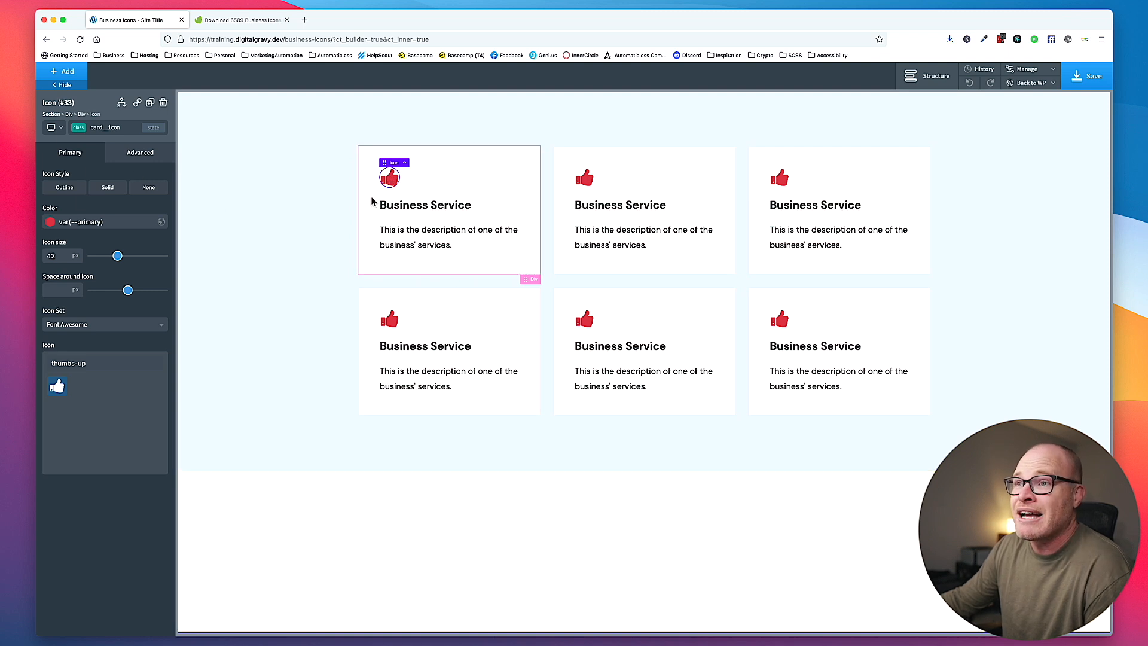
{"action": "left_click", "coordinate": [162, 104]}
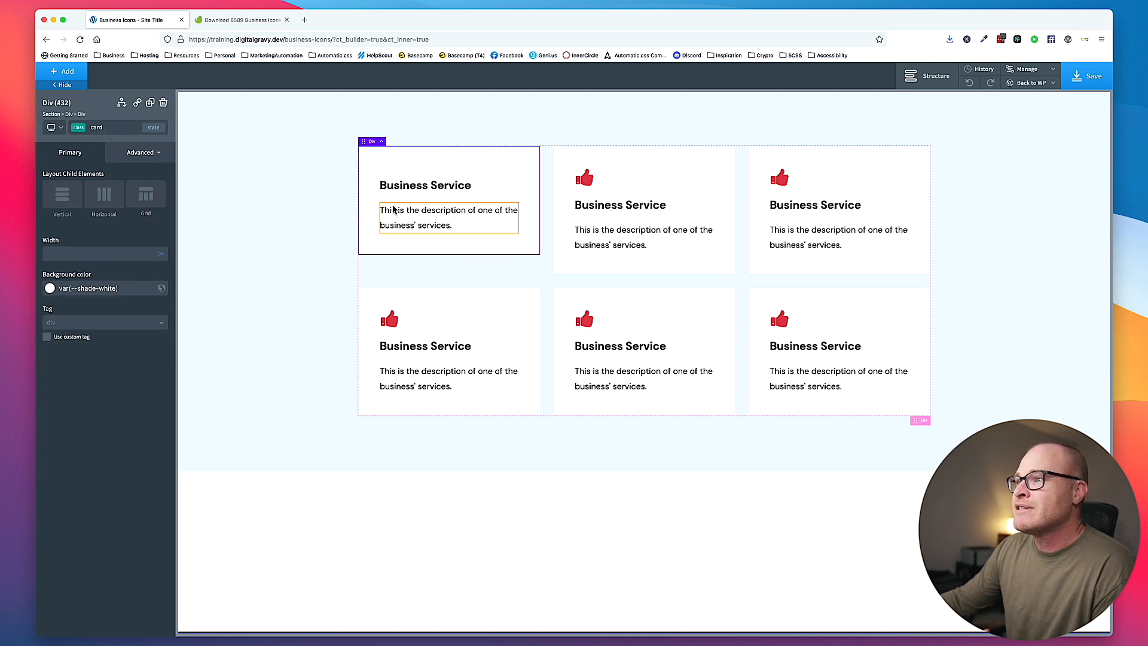
- Add an Image element to the first card and place it above the Business Service heading
{"action": "left_click", "coordinate": [390, 185]}
{"action": "left_click", "coordinate": [67, 72]}
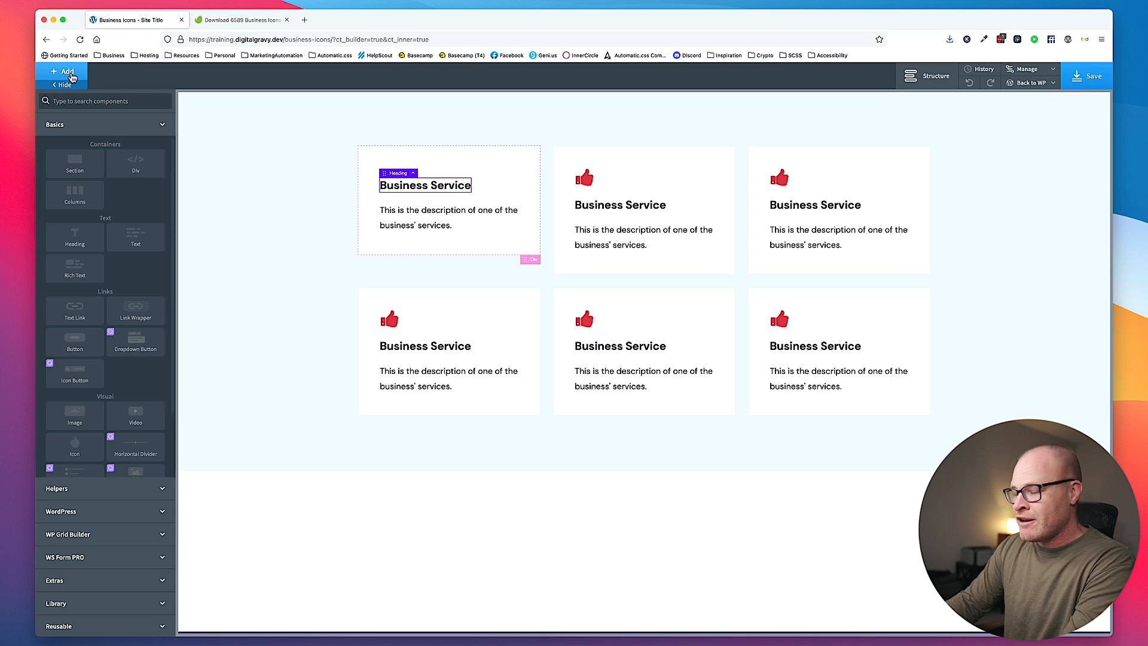
{"action": "type", "text": "image"}
{"action": "left_click", "coordinate": [74, 121]}
{"action": "left_click_drag", "start_coordinate": [440, 250], "coordinate": [442, 181]}
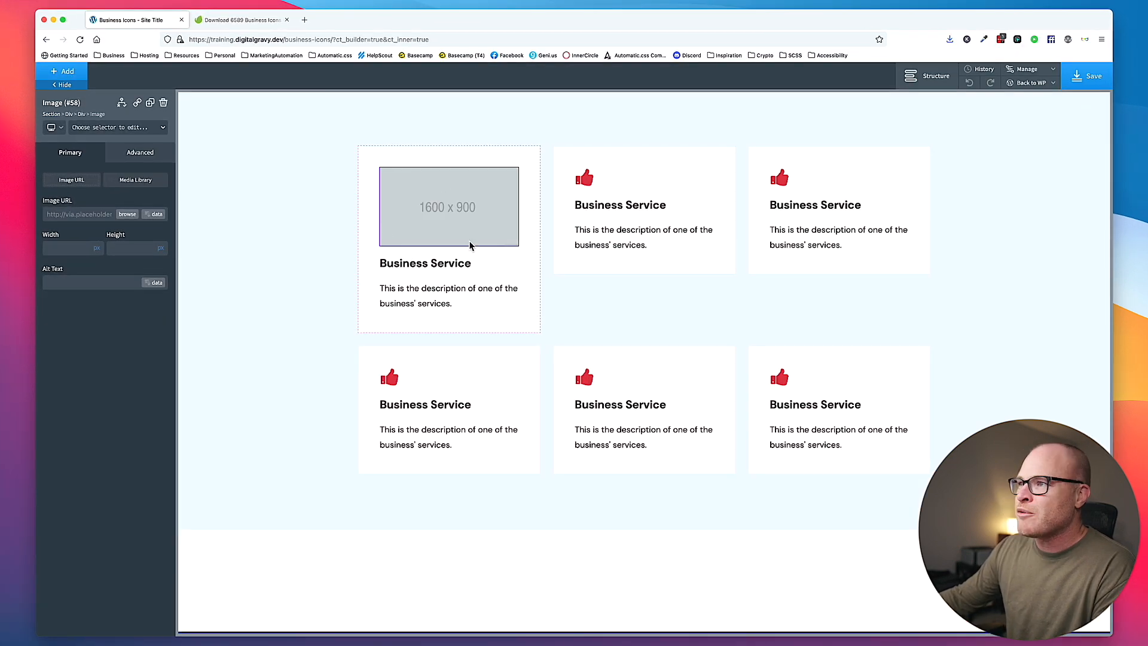
- Upload all exported SVGs from the WRONG folder to the media library's Icons folder and use the businessman icon as the card image
{"action": "left_click", "coordinate": [127, 214]}
{"action": "left_click", "coordinate": [88, 228]}
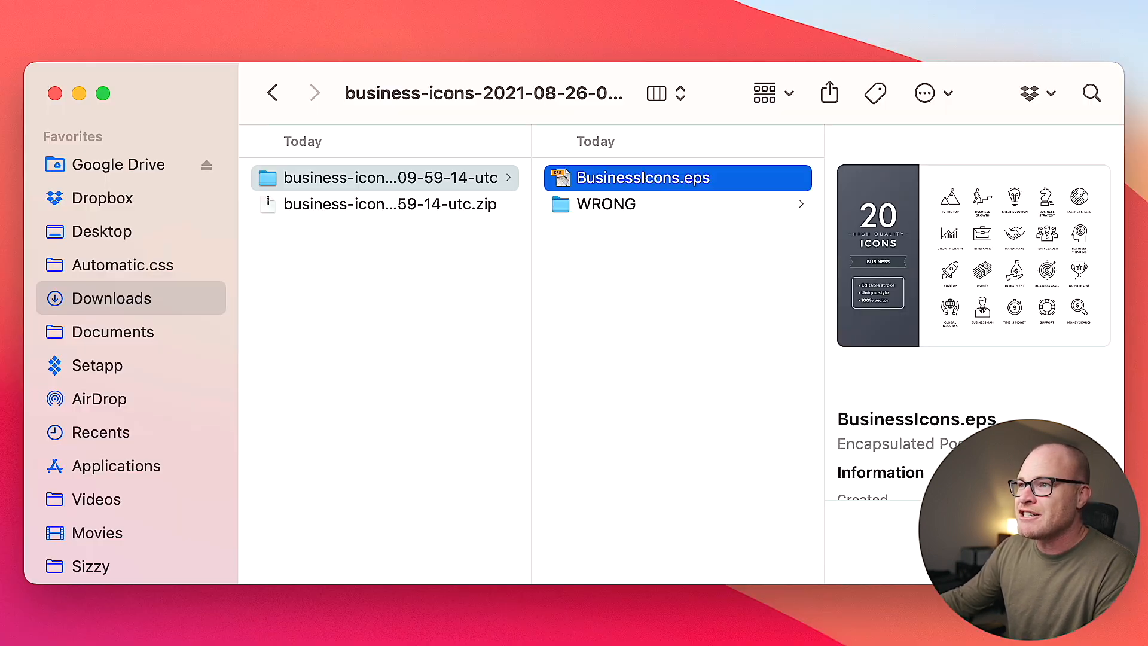
{"action": "left_click", "coordinate": [653, 206]}
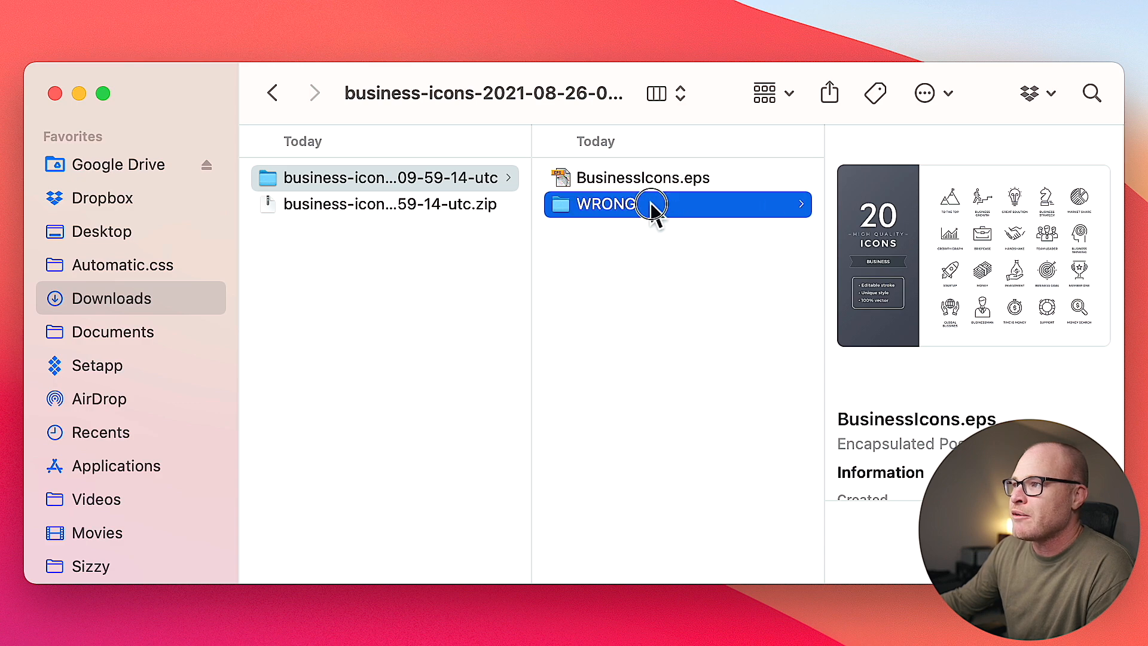
{"action": "left_click", "coordinate": [905, 176]}
{"action": "left_click", "coordinate": [989, 204]}
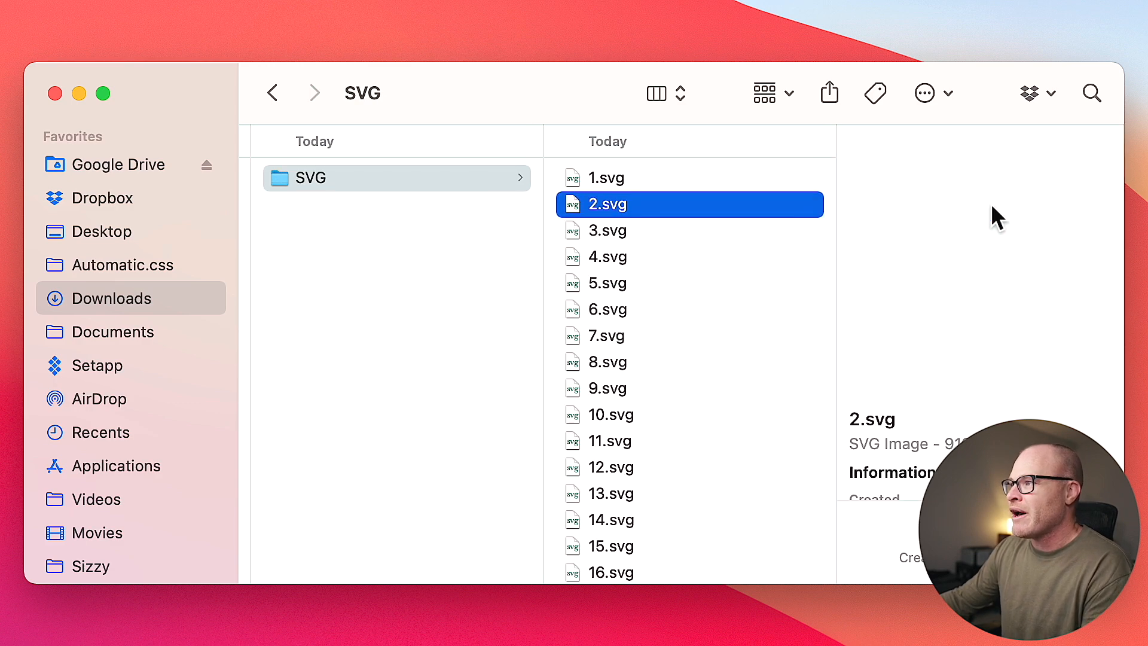
{"action": "key", "text": "super+a"}
{"action": "left_click_drag", "start_coordinate": [607, 250], "coordinate": [843, 287]}
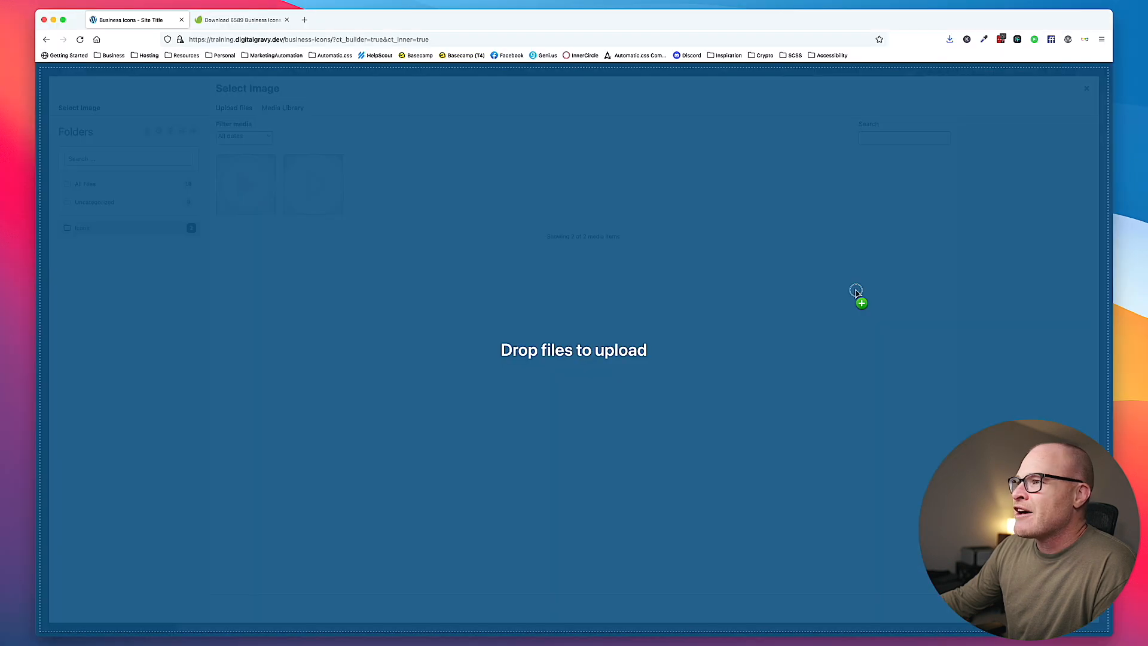
{"action": "left_click_drag", "start_coordinate": [859, 297], "coordinate": [857, 293]}
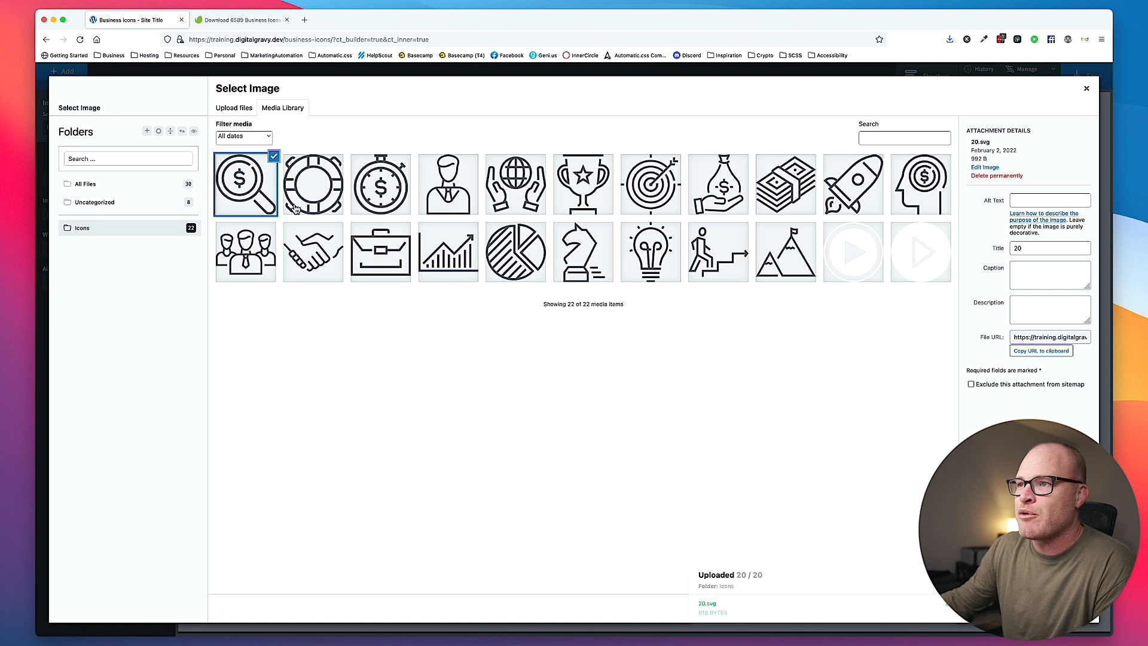
{"action": "left_click", "coordinate": [467, 183]}
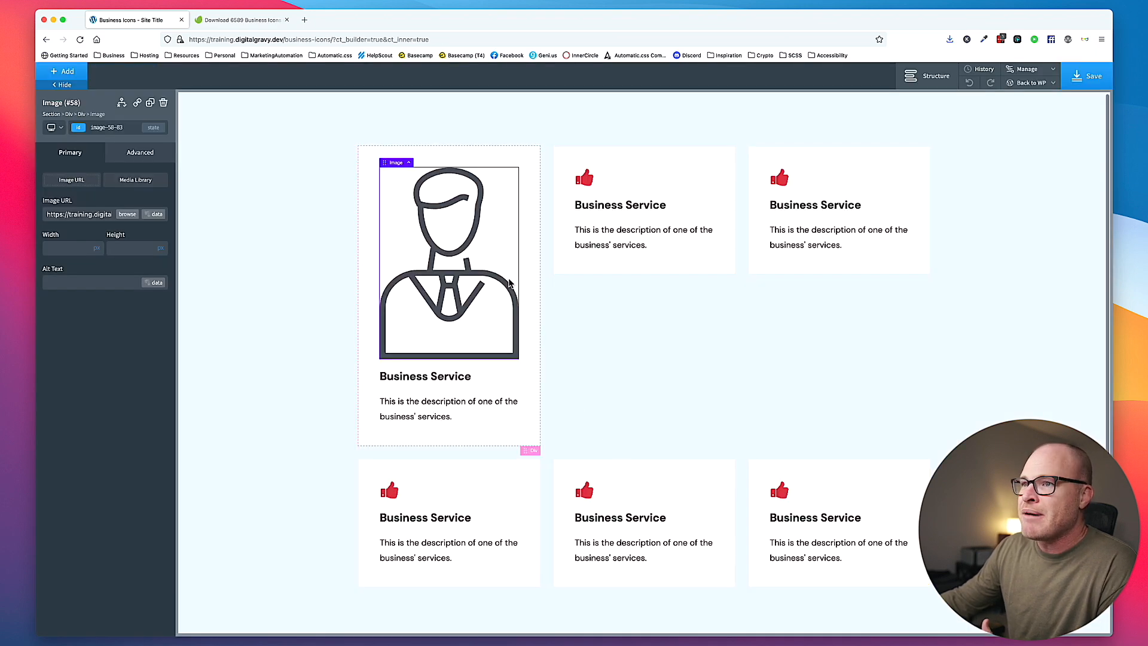
- Assign the class card__icon to the businessman image
{"action": "left_click", "coordinate": [107, 129]}
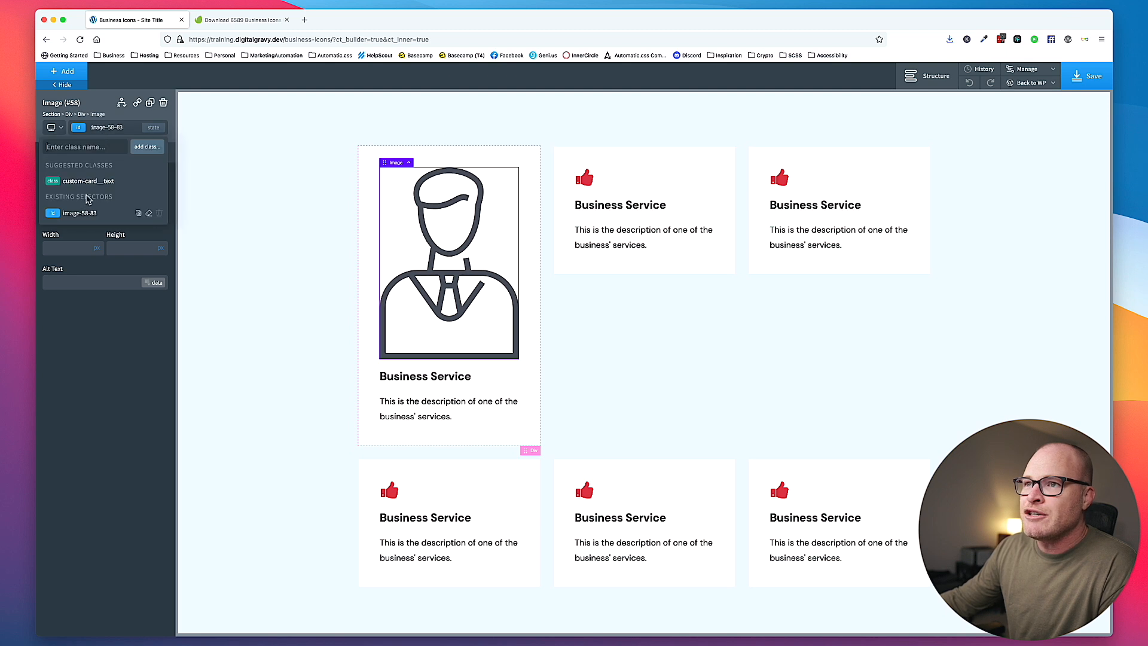
{"action": "left_click", "coordinate": [97, 147]}
{"action": "type", "text": "ca"}
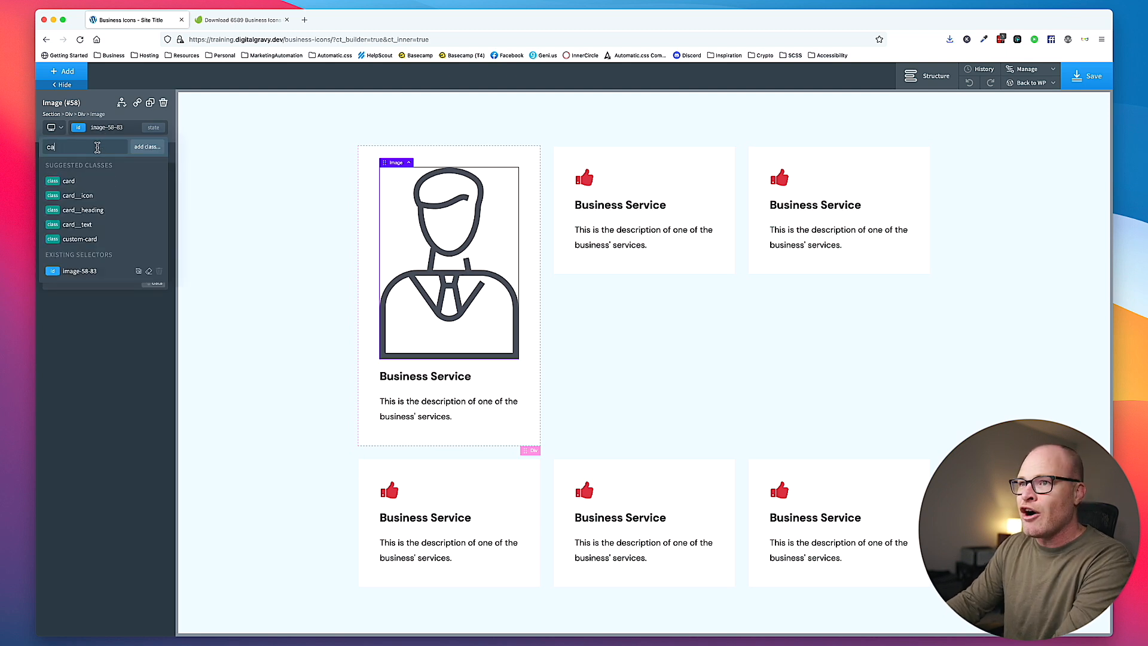
{"action": "type", "text": "rd__icon"}
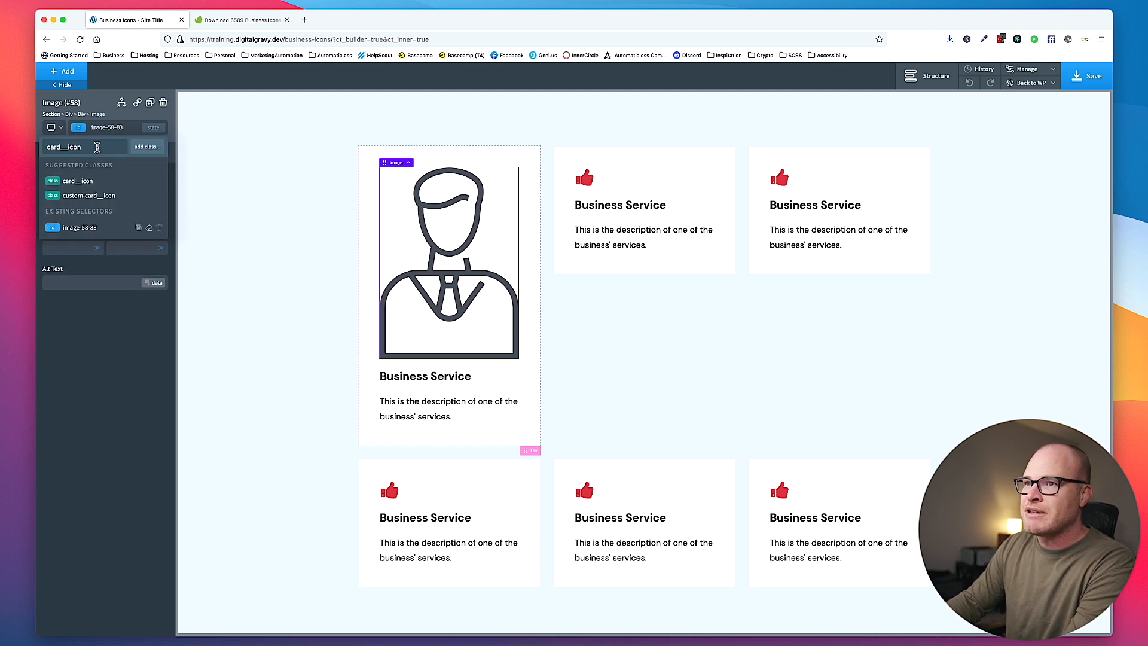
{"action": "key", "text": "Return"}
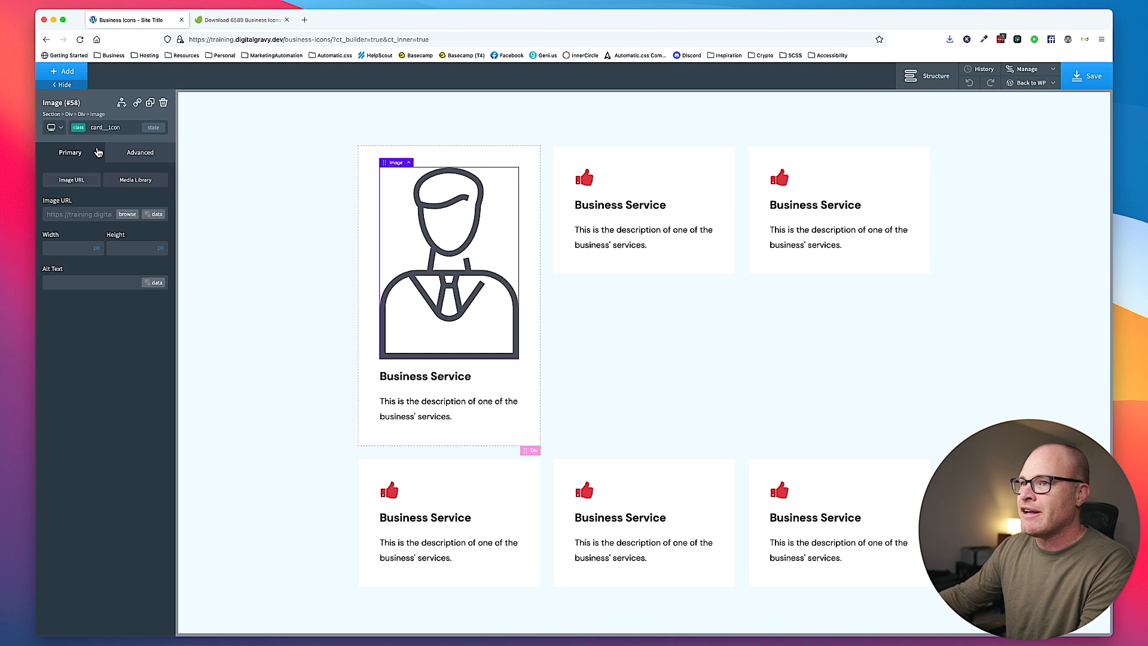
- Set the width of the card__icon class to 4 rem
{"action": "left_click", "coordinate": [137, 160]}
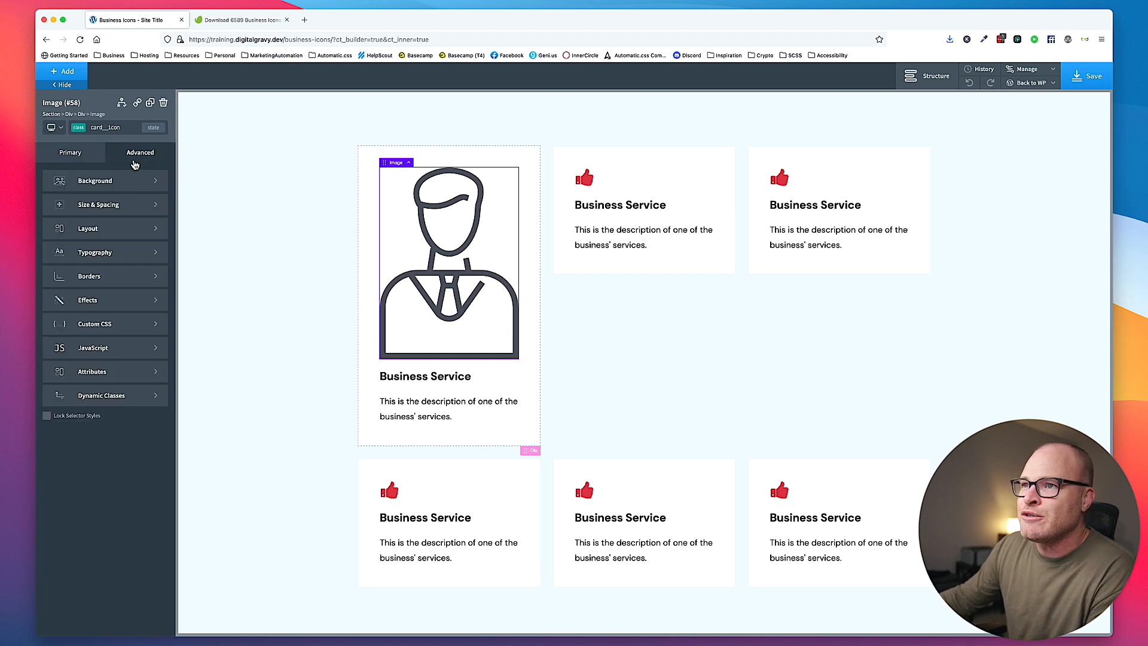
{"action": "left_click", "coordinate": [116, 203]}
{"action": "left_click", "coordinate": [83, 281]}
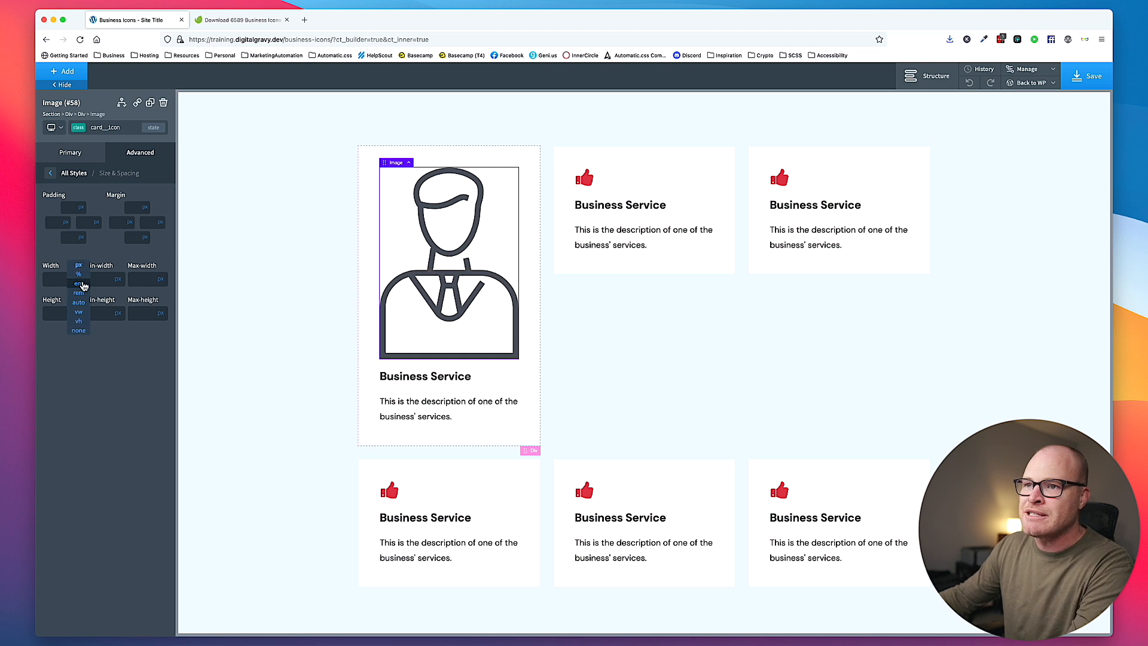
{"action": "left_click", "coordinate": [79, 292]}
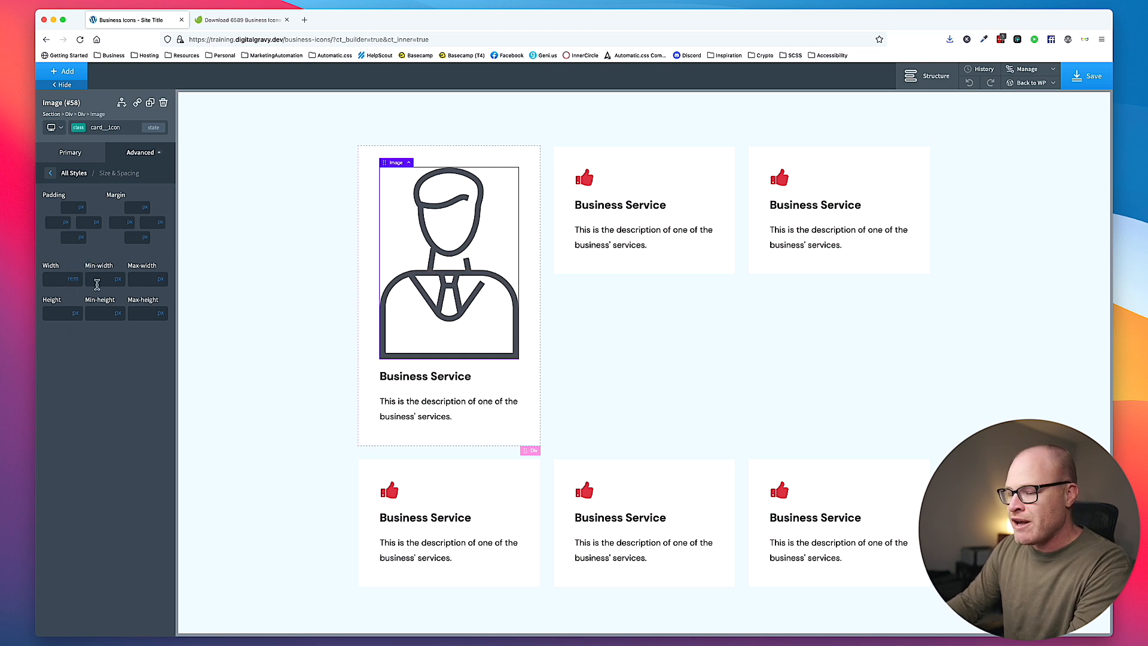
{"action": "type", "text": "4"}
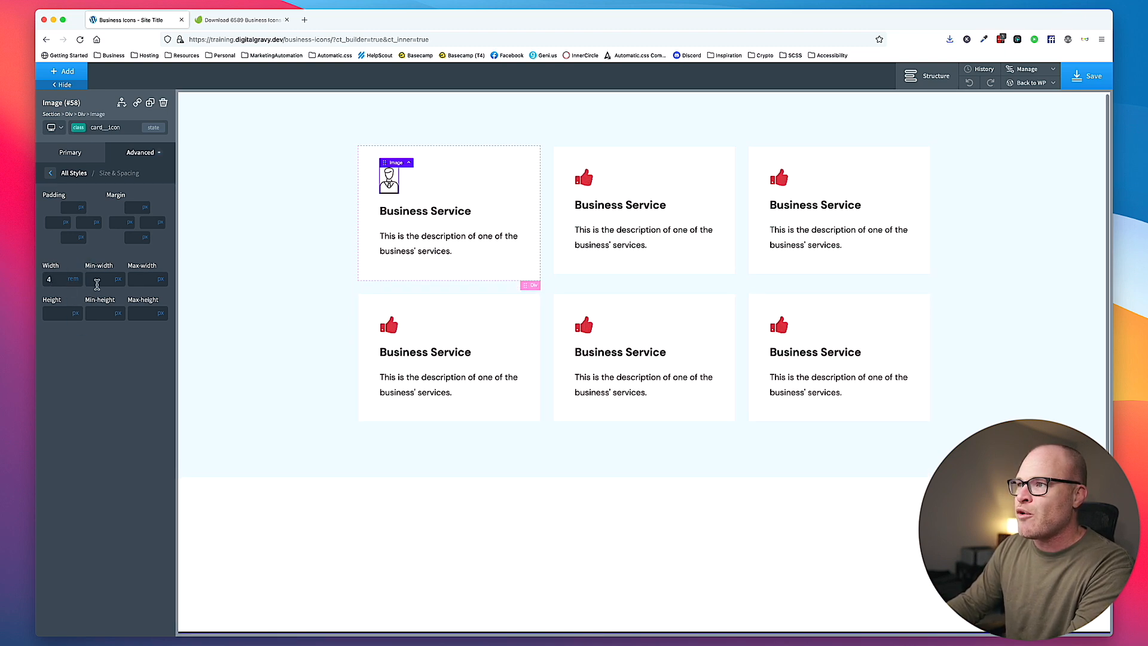
{"action": "left_click", "coordinate": [325, 236]}
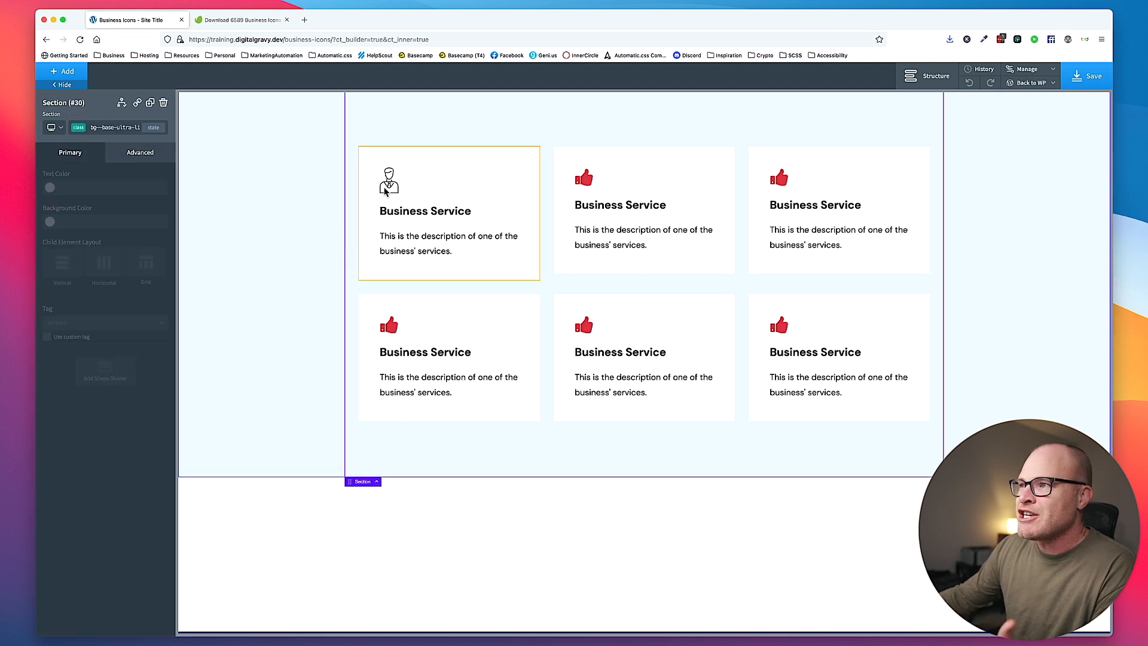
{"action": "left_click", "coordinate": [388, 184]}
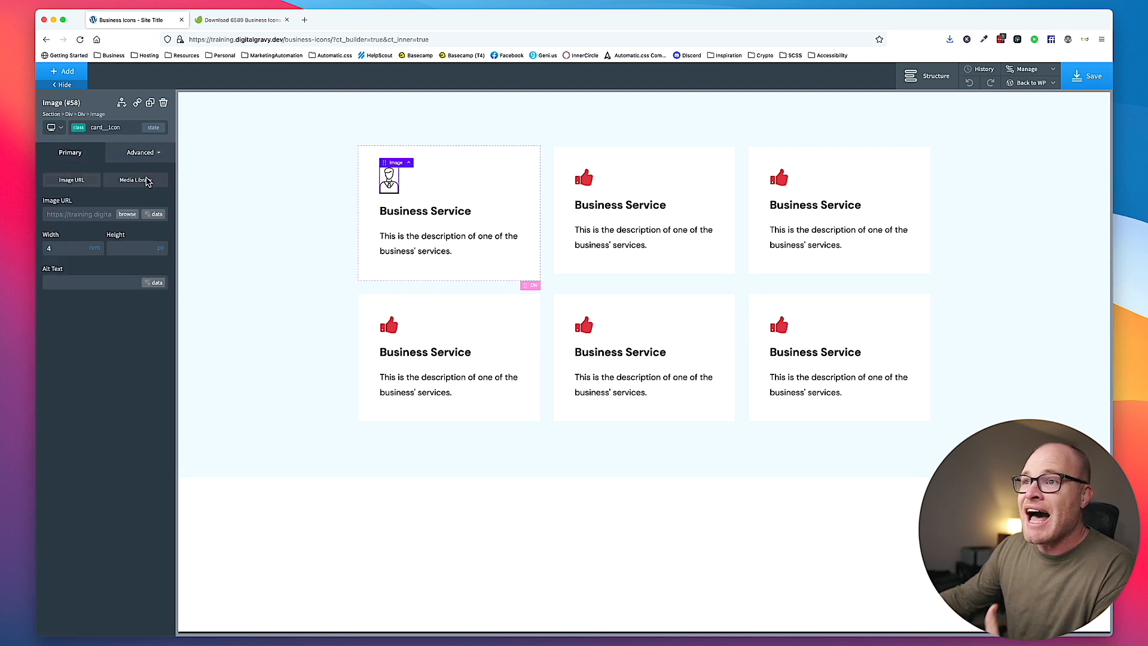
{"action": "left_click", "coordinate": [147, 154]}
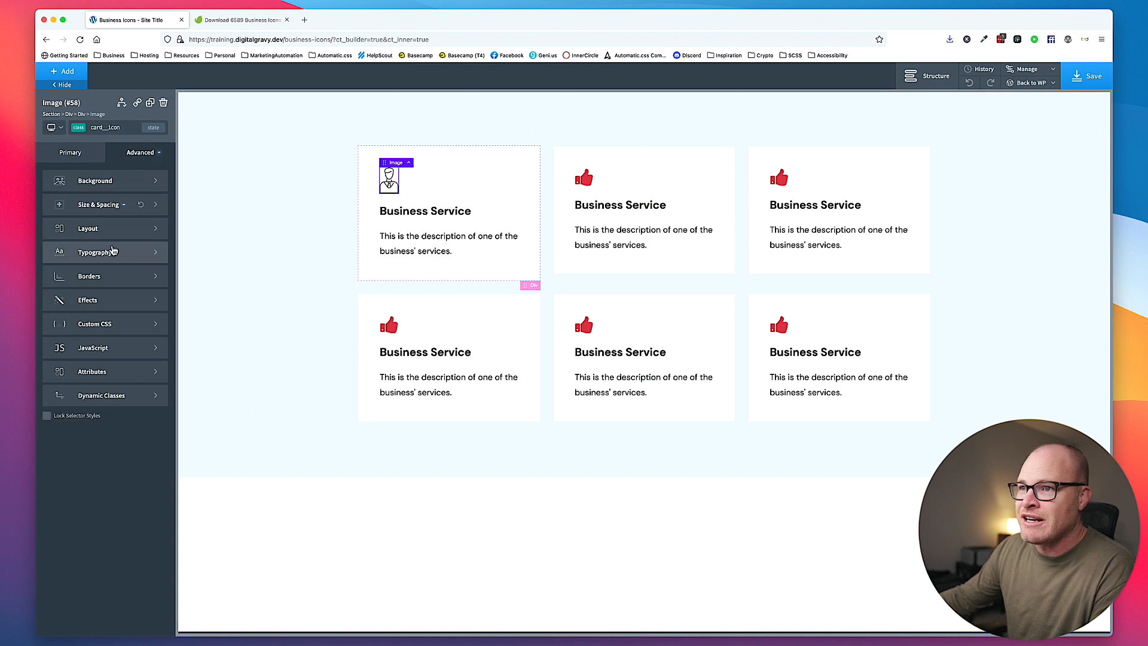
{"action": "left_click", "coordinate": [304, 207]}
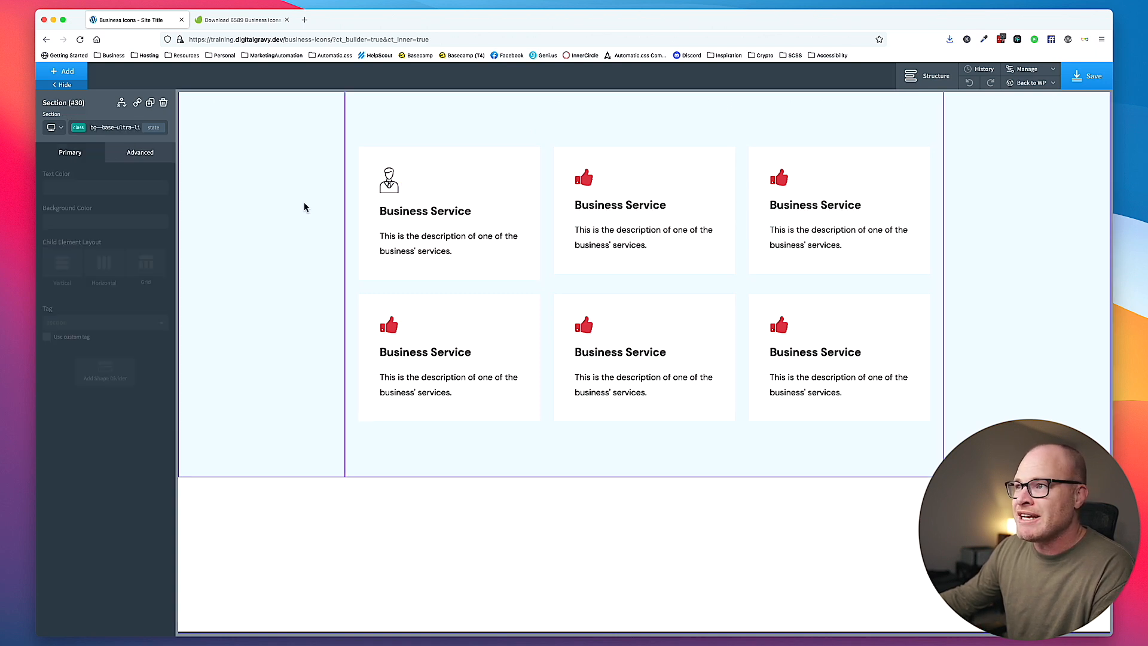
{"action": "left_click", "coordinate": [389, 183]}
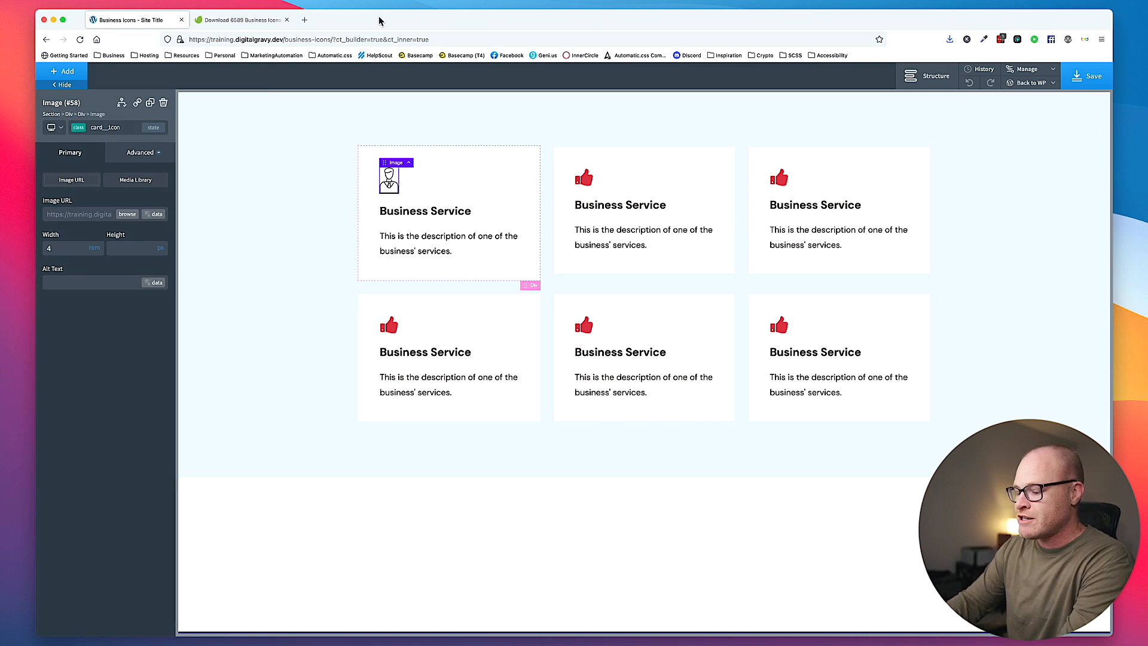
- Open the IcoMoon website in a new browser tab and launch the IcoMoon App
{"action": "key", "text": "super+t"}
{"action": "type", "text": "ic"}
{"action": "key", "text": "Return"}
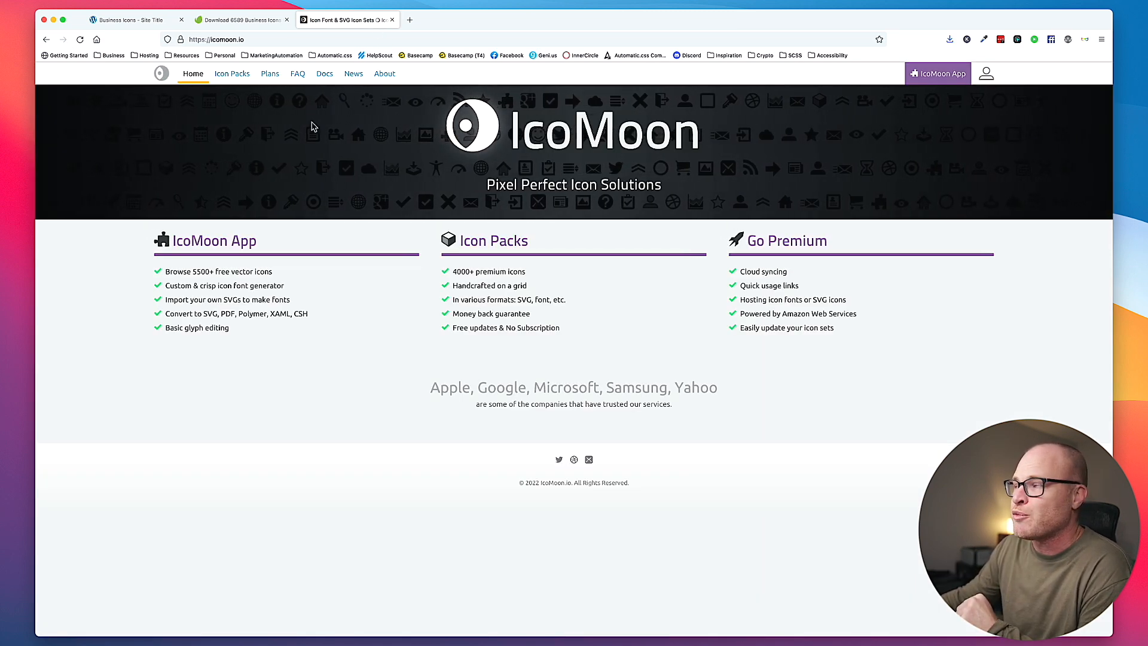
{"action": "left_click", "coordinate": [934, 75]}
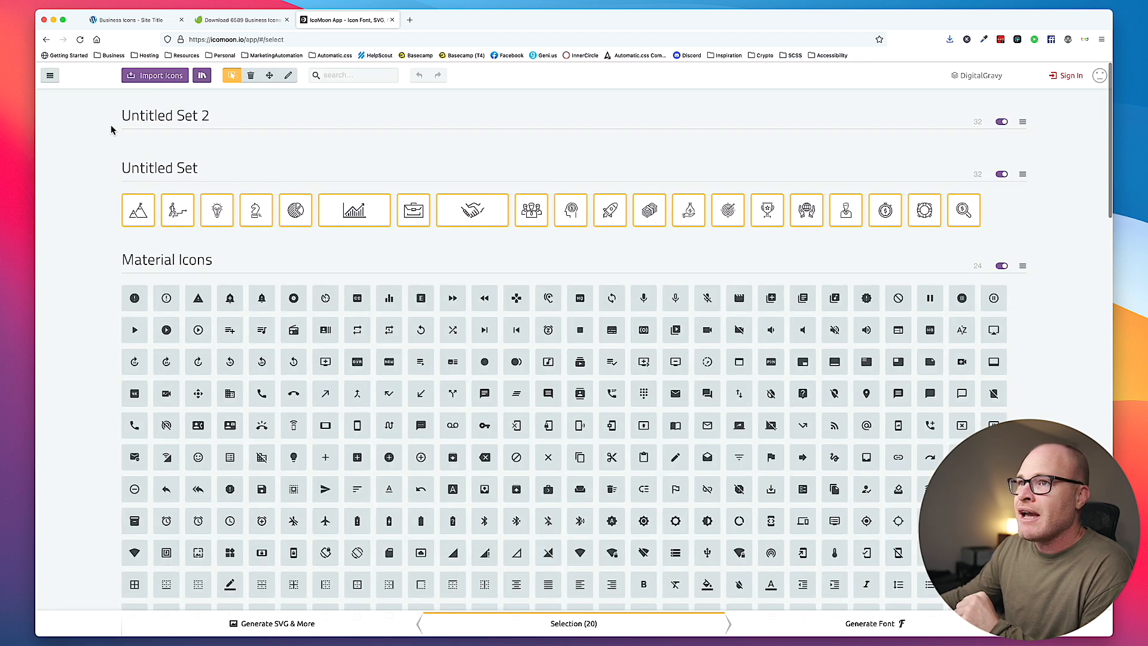
- Create a new IcoMoon project named Custom Business Icons and load it
{"action": "left_click", "coordinate": [51, 76]}
{"action": "left_click", "coordinate": [59, 100]}
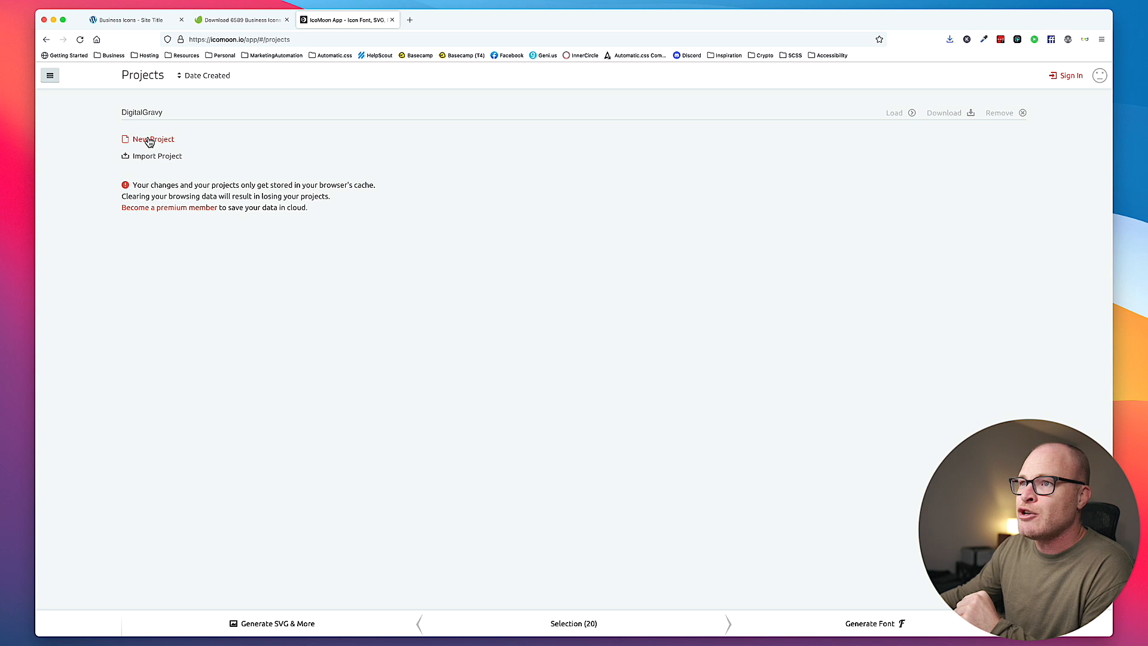
{"action": "left_click", "coordinate": [154, 140]}
{"action": "left_click", "coordinate": [203, 139]}
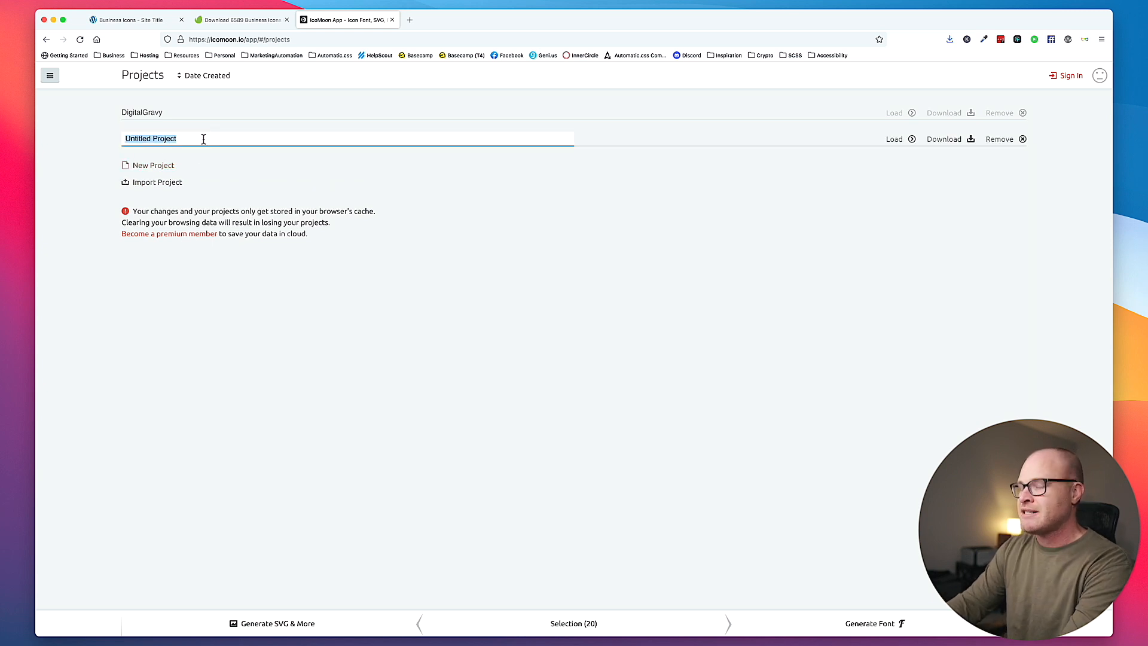
{"action": "type", "text": "Custom Business Icons"}
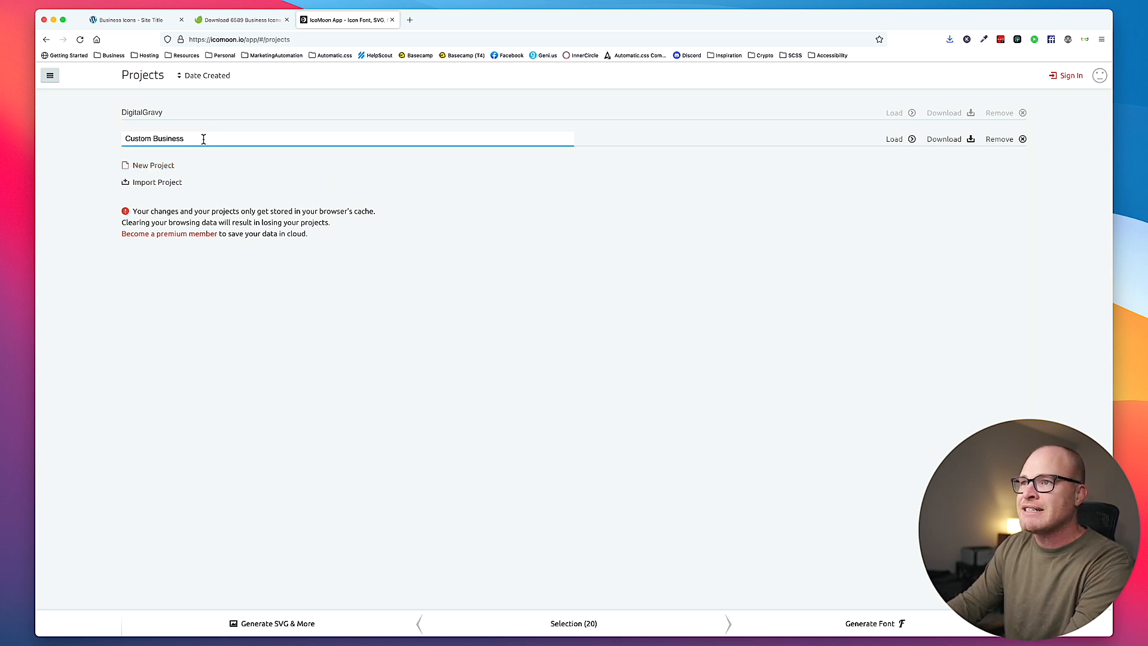
{"action": "left_click", "coordinate": [894, 140]}
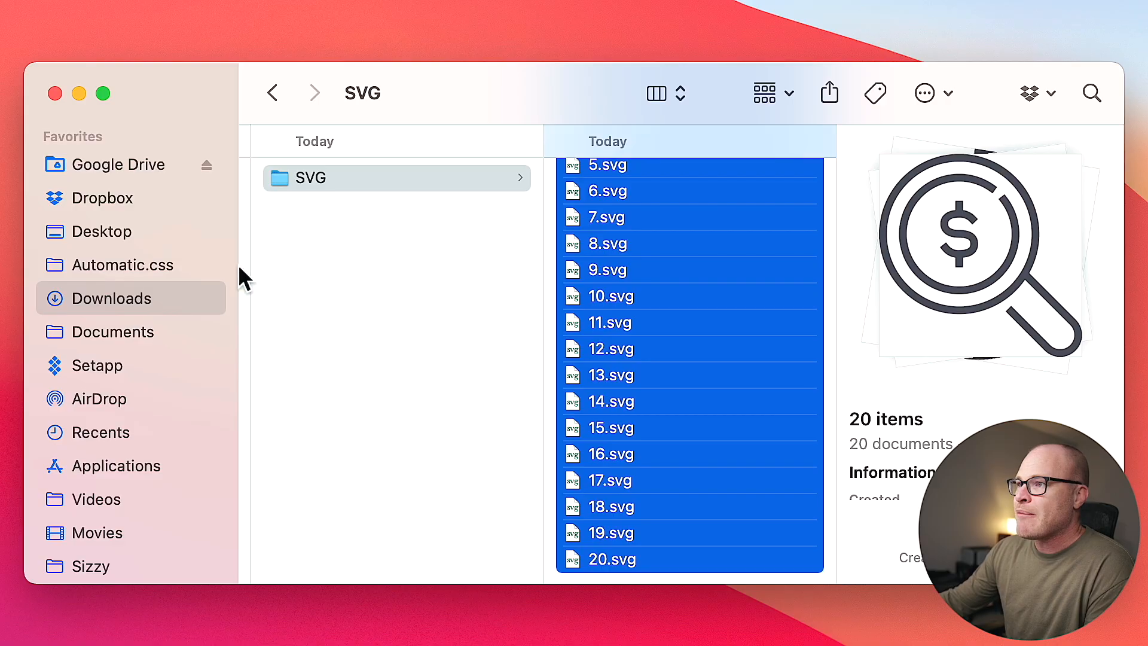
- Locate the exported icon files in the SVG subfolder of the WRONG folder in Finder
{"action": "left_click", "coordinate": [413, 289]}
{"action": "key", "text": "Left"}
{"action": "left_click", "coordinate": [646, 179]}
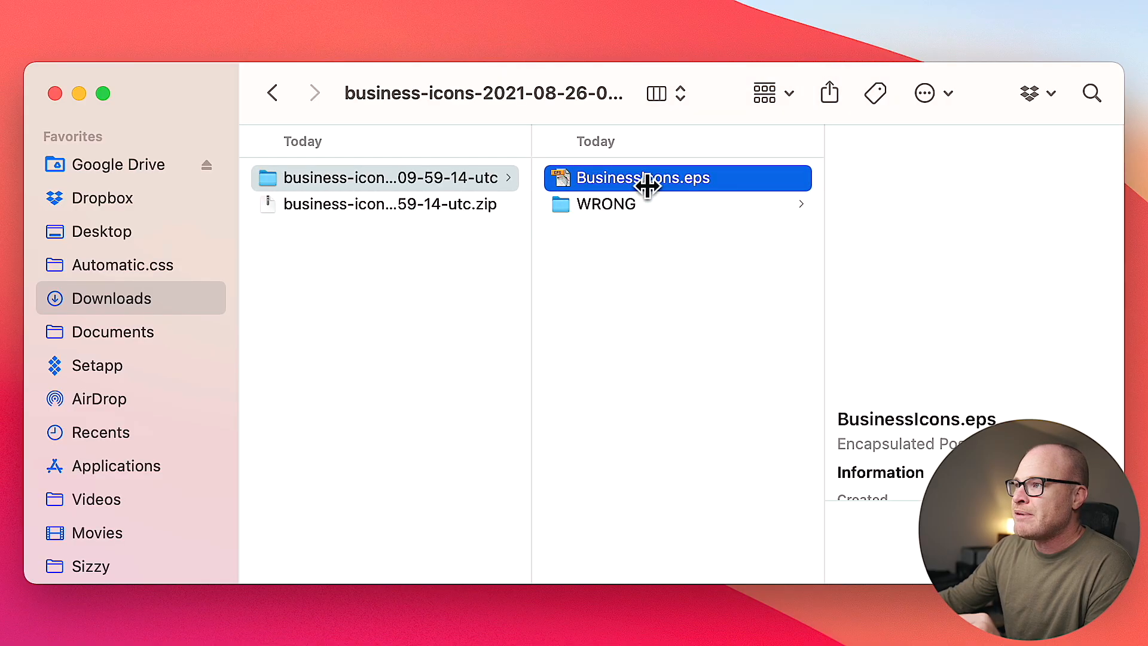
{"action": "left_click", "coordinate": [657, 204]}
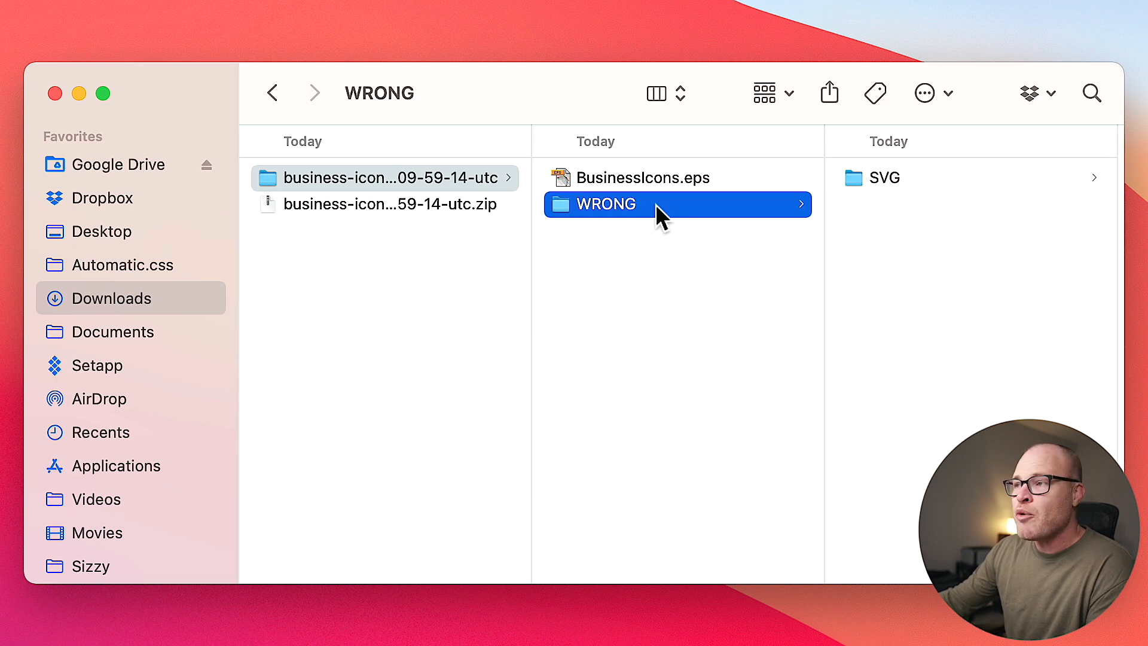
{"action": "left_click", "coordinate": [891, 182]}
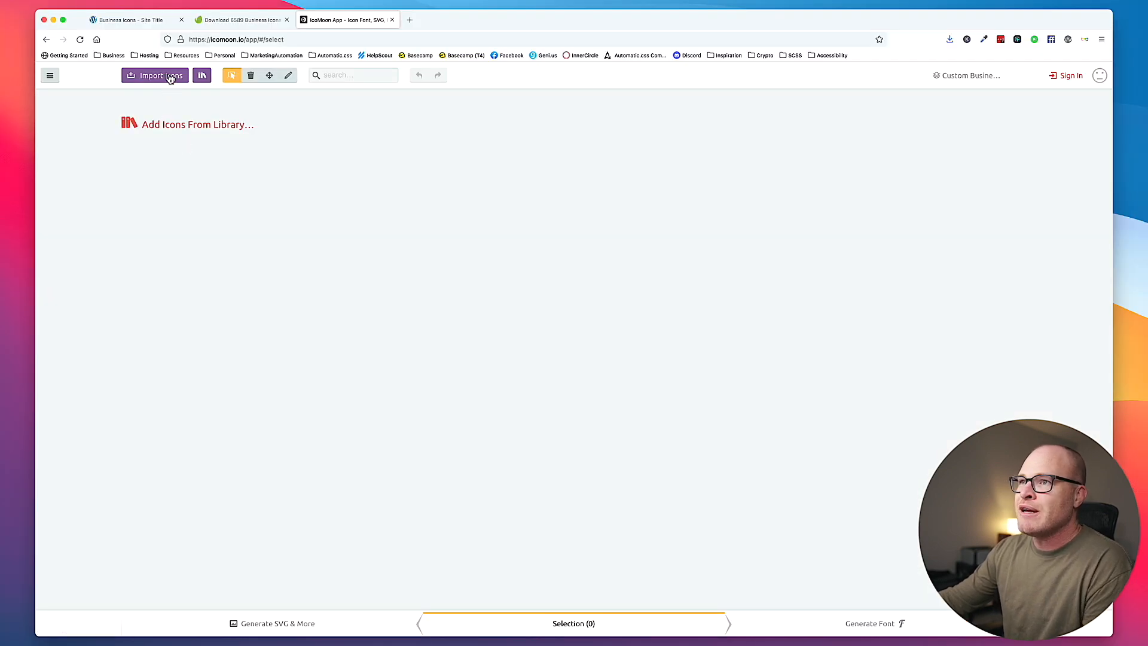
- Import all the SVG files from the WRONG folder's SVG subfolder into the Custom Business Icons project in IcoMoon
{"action": "left_click", "coordinate": [170, 78]}
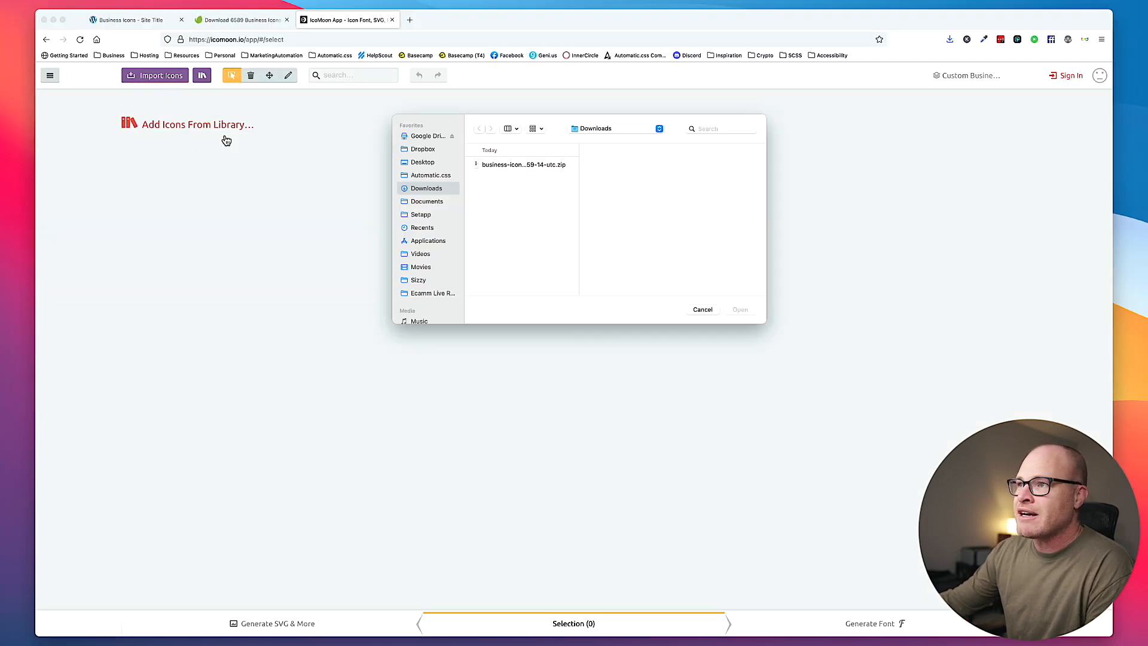
{"action": "left_click", "coordinate": [540, 165]}
{"action": "left_click", "coordinate": [608, 174]}
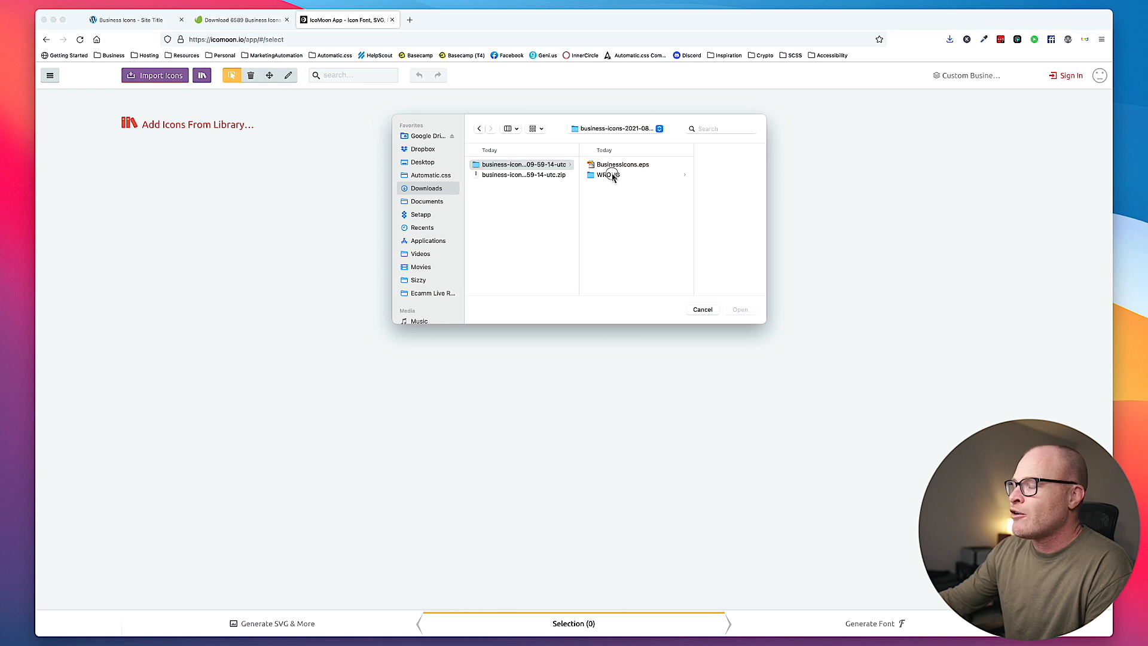
{"action": "left_click", "coordinate": [675, 164]}
{"action": "left_click", "coordinate": [687, 166]}
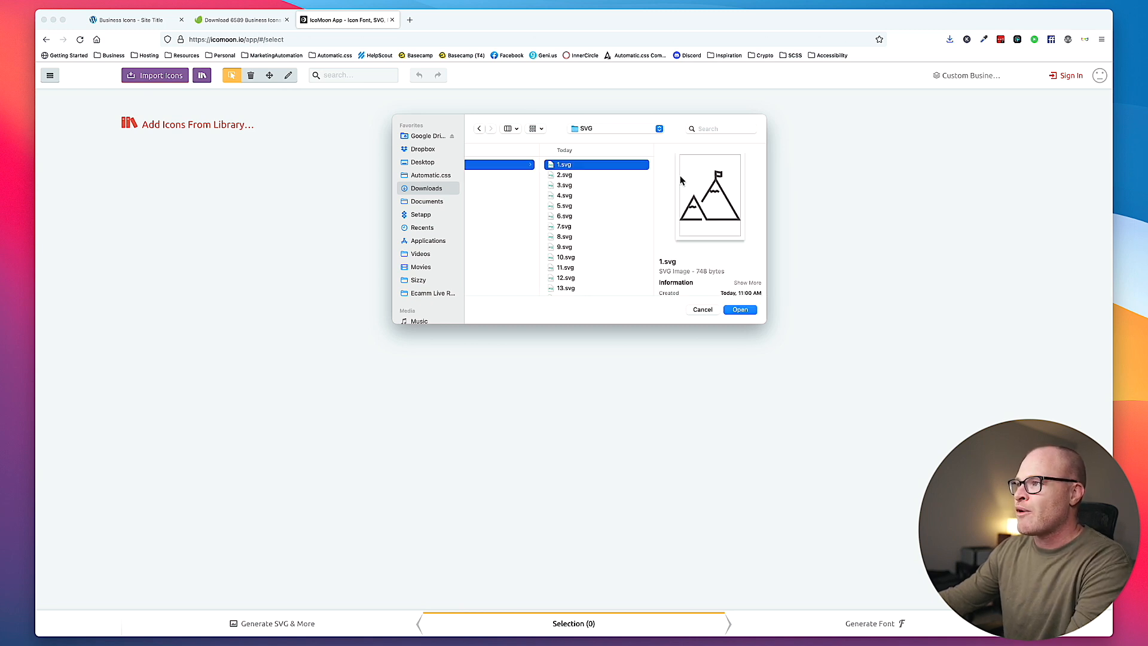
{"action": "key", "text": "super+a"}
{"action": "key", "text": "Return"}
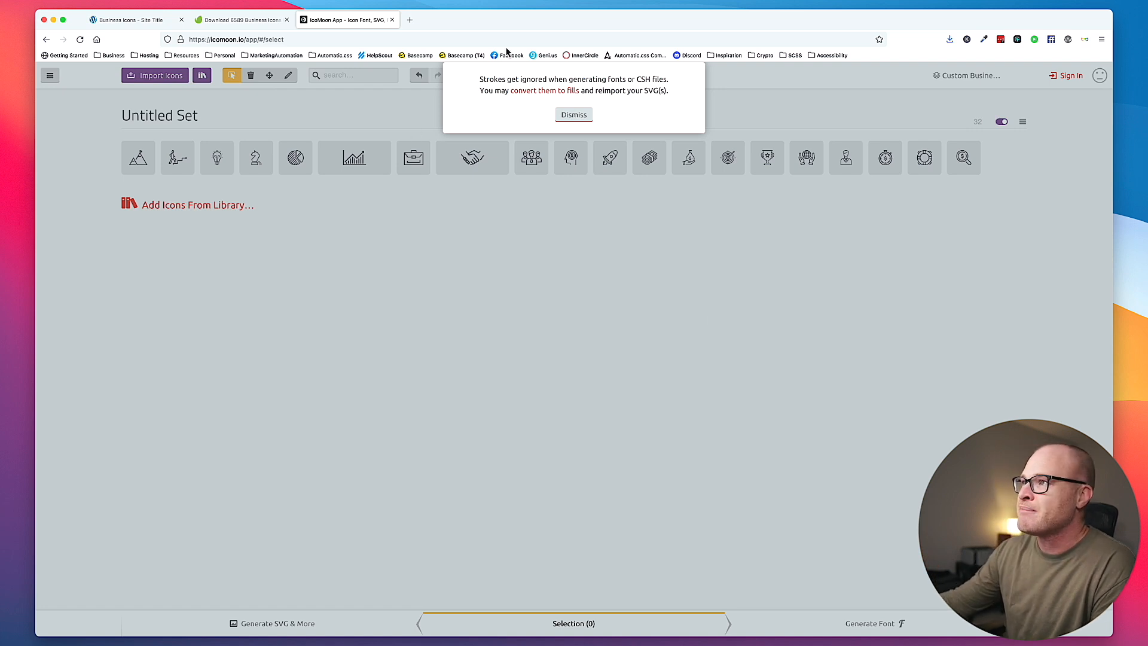
- Read the stroke warning and IcoMoon's documentation on importing vectors and converting strokes to fills, and dismiss the warning
{"action": "left_click_drag", "start_coordinate": [480, 79], "coordinate": [672, 84]}
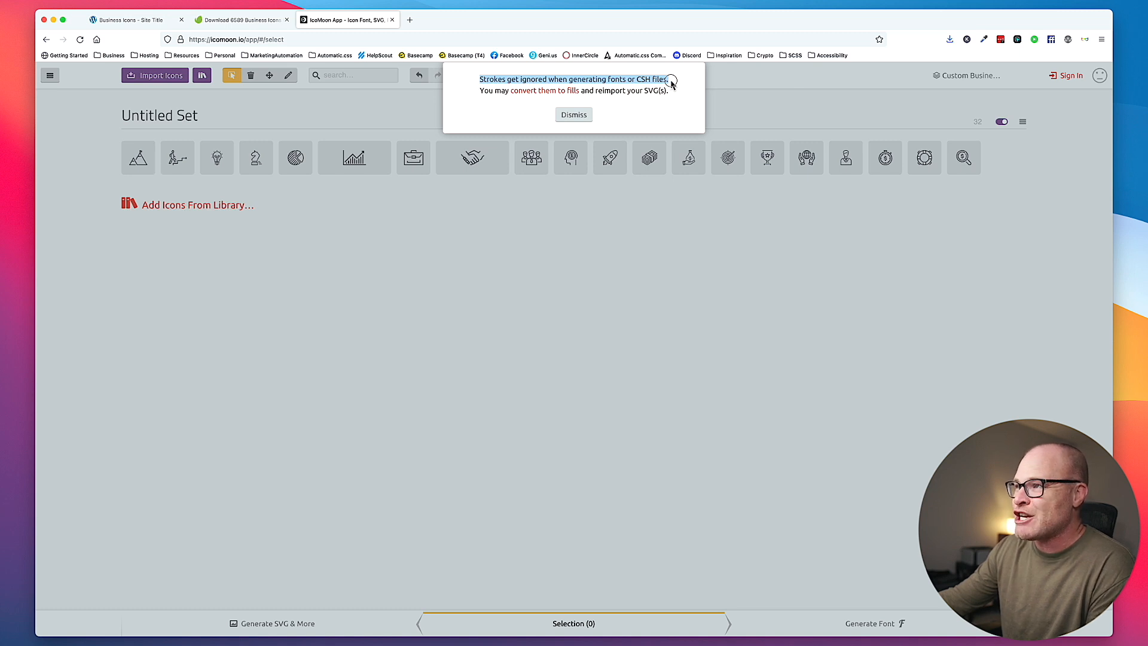
{"action": "left_click_drag", "start_coordinate": [671, 84], "coordinate": [672, 92]}
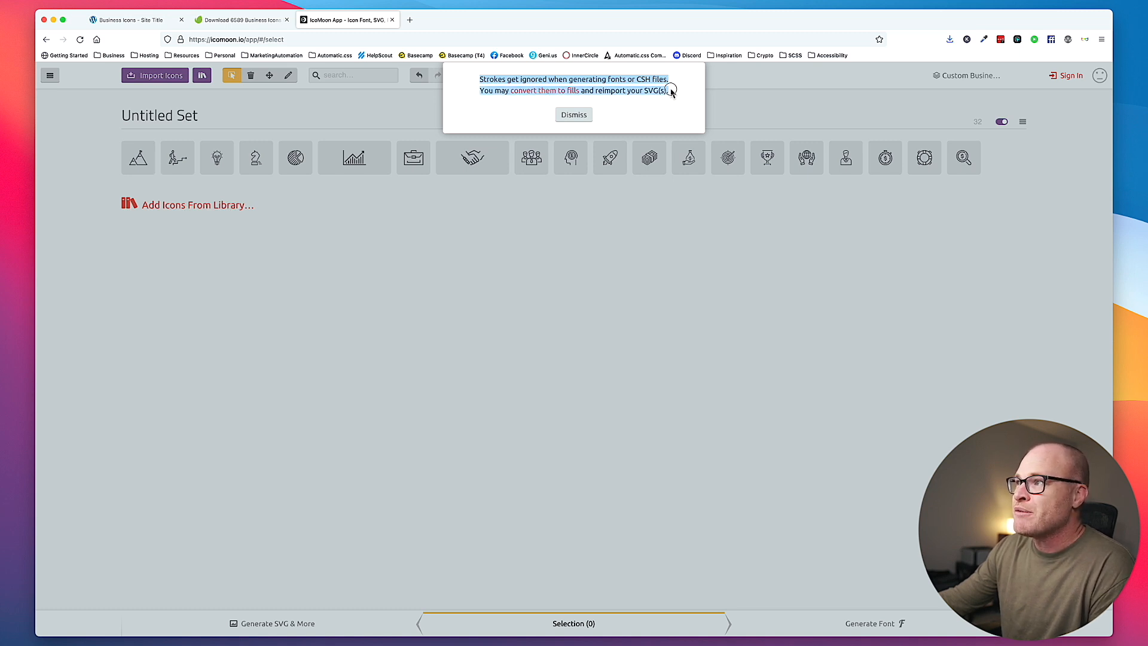
{"action": "left_click", "coordinate": [671, 93]}
{"action": "left_click", "coordinate": [555, 90]}
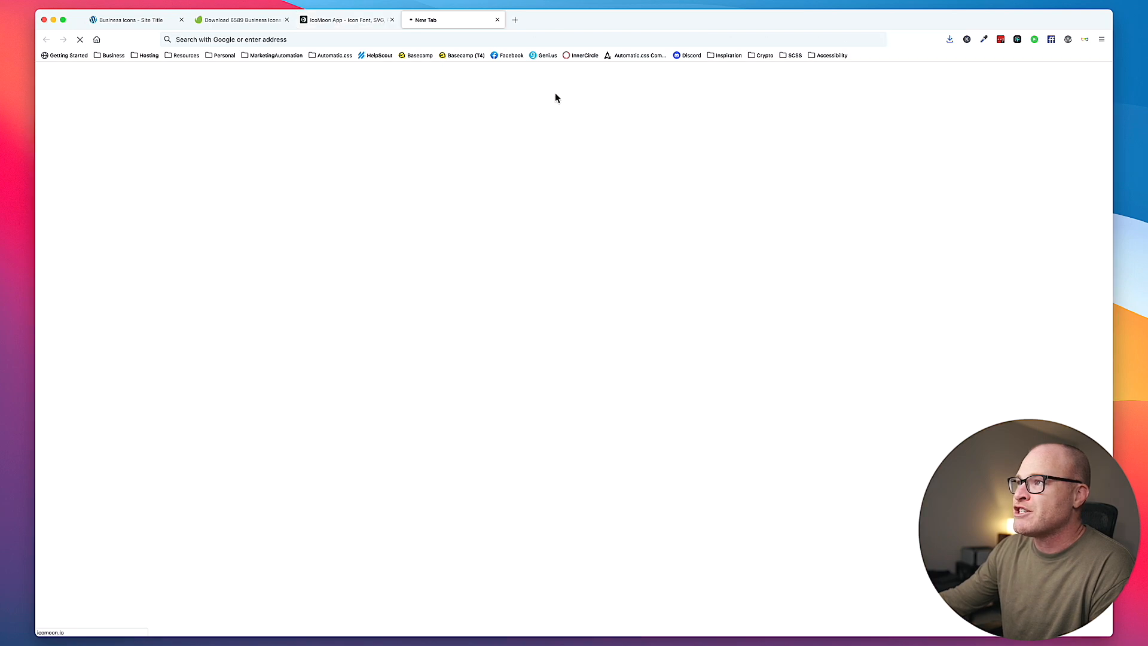
{"action": "scroll", "coordinate": [218, 274], "scroll_direction": "down", "scroll_amount": 3}
{"action": "scroll", "coordinate": [218, 273], "scroll_direction": "down", "scroll_amount": 5}
{"action": "scroll", "coordinate": [269, 299], "scroll_direction": "up", "scroll_amount": 10}
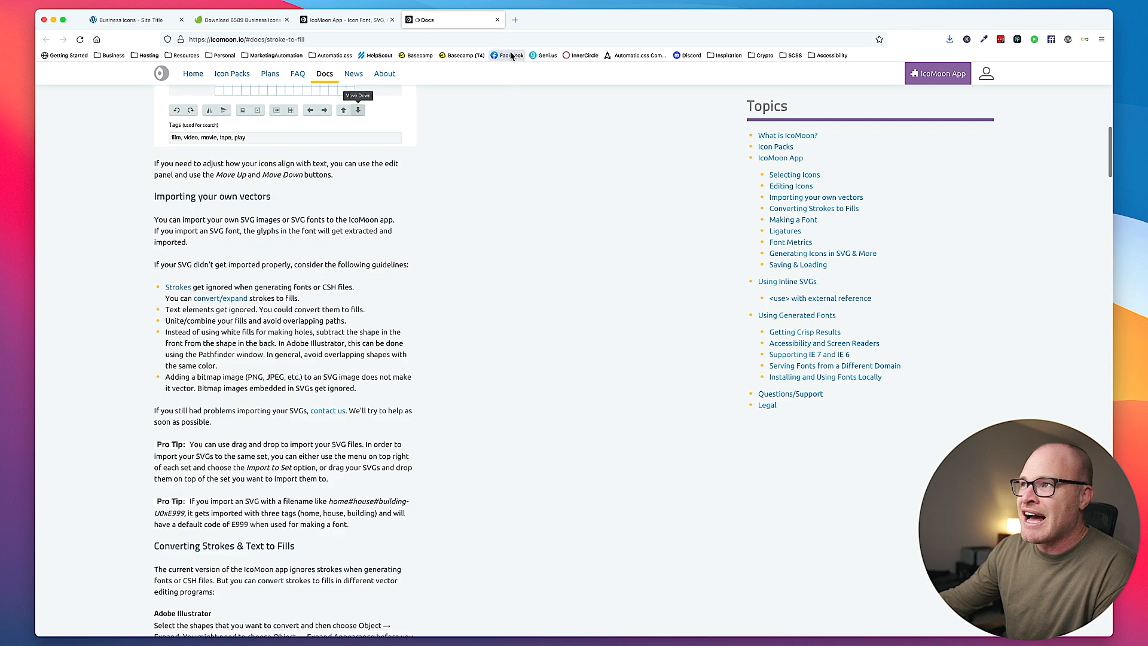
{"action": "left_click", "coordinate": [499, 20]}
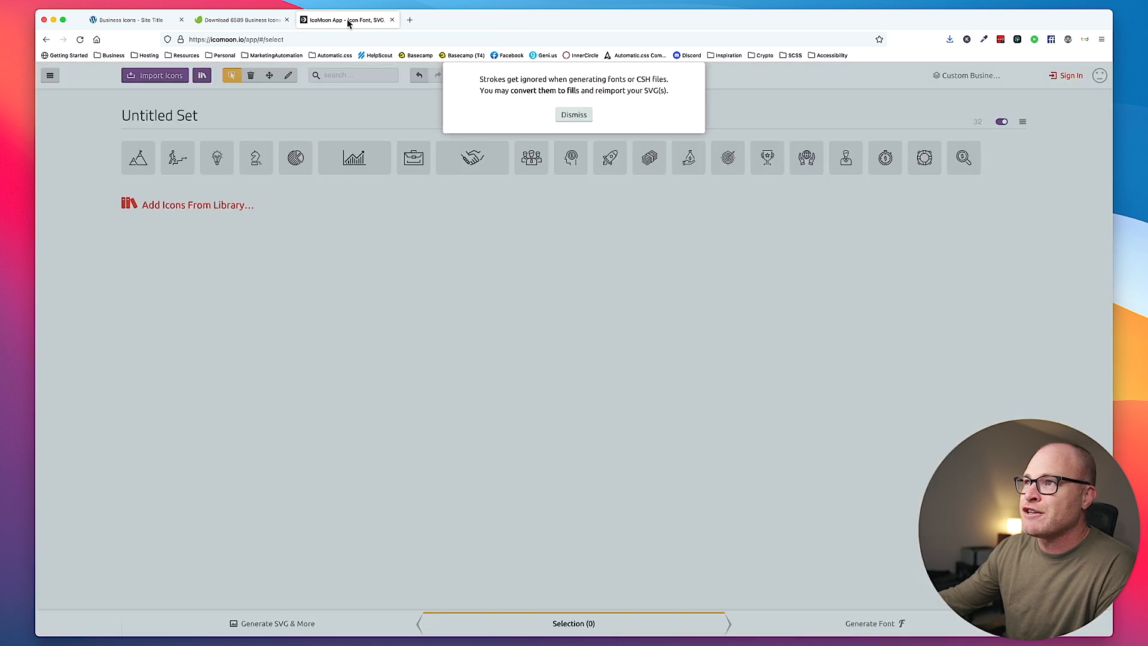
{"action": "left_click", "coordinate": [571, 114]}
- Select all icons in the imported Untitled Set and remove the set from the project
{"action": "left_click", "coordinate": [1022, 121]}
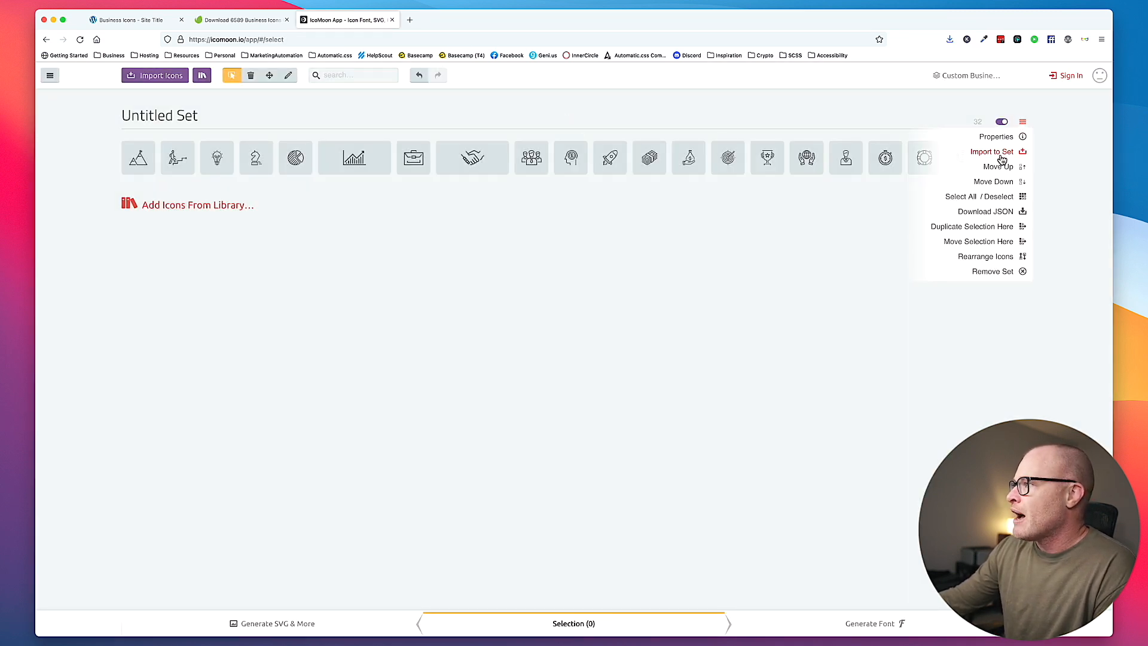
{"action": "left_click", "coordinate": [971, 197]}
{"action": "left_click", "coordinate": [1022, 121]}
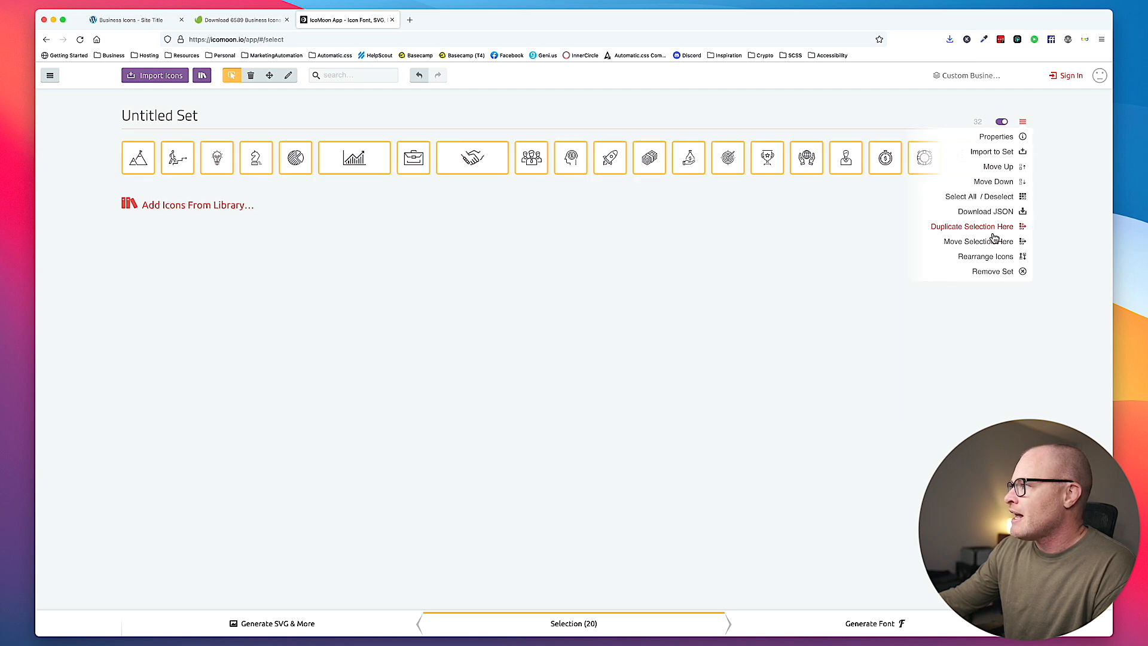
{"action": "left_click", "coordinate": [1000, 274]}
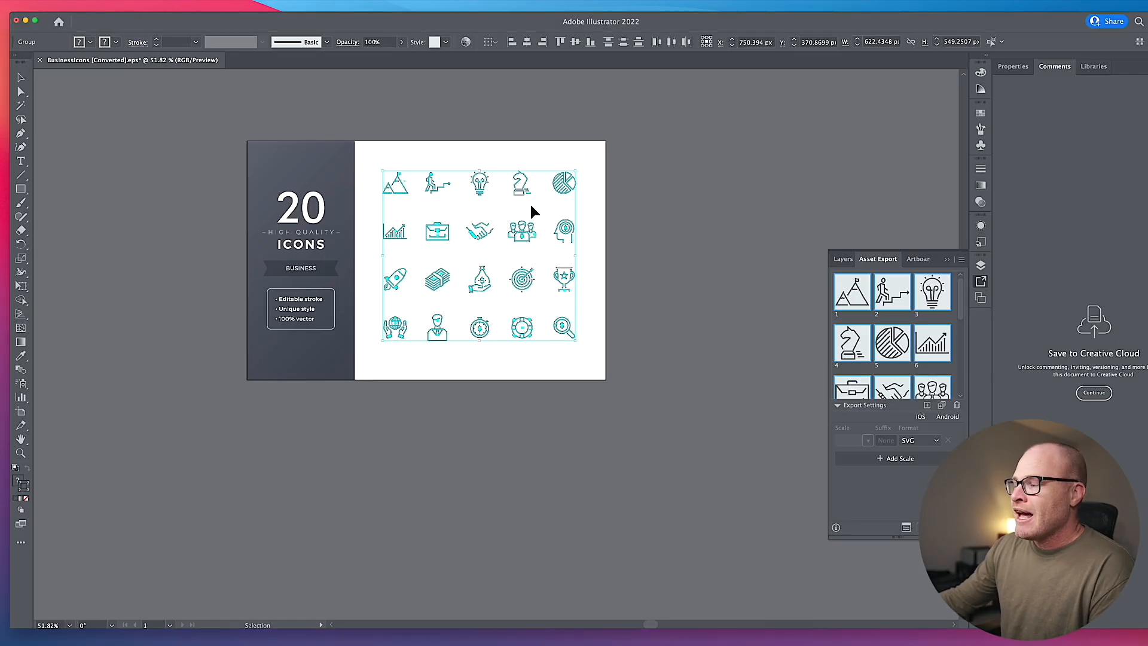
- Switch to Illustrator, delete all previously collected export assets and deselect the icon artwork
{"action": "scroll", "coordinate": [919, 372], "scroll_direction": "down", "scroll_amount": 5}
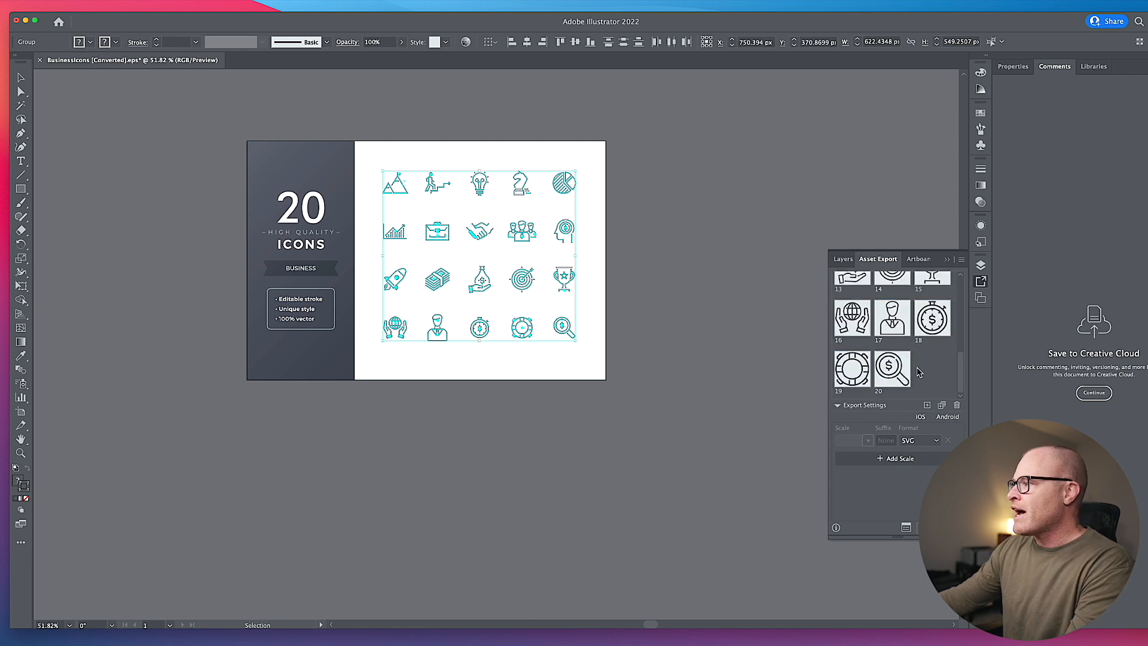
{"action": "left_click", "coordinate": [957, 405]}
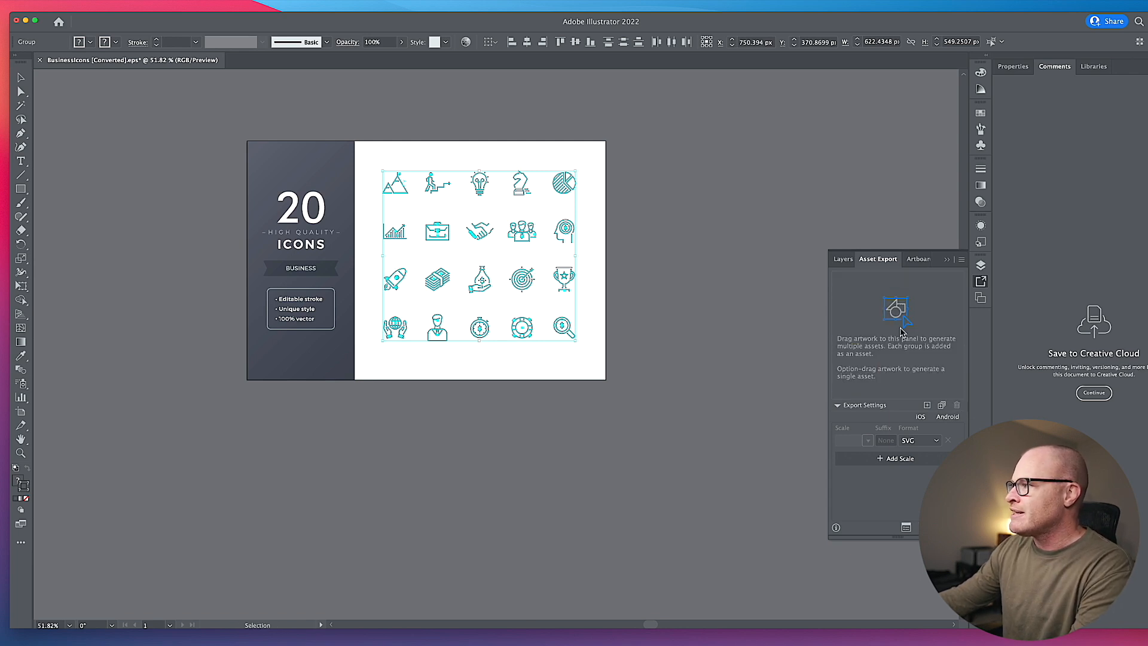
{"action": "left_click", "coordinate": [692, 187]}
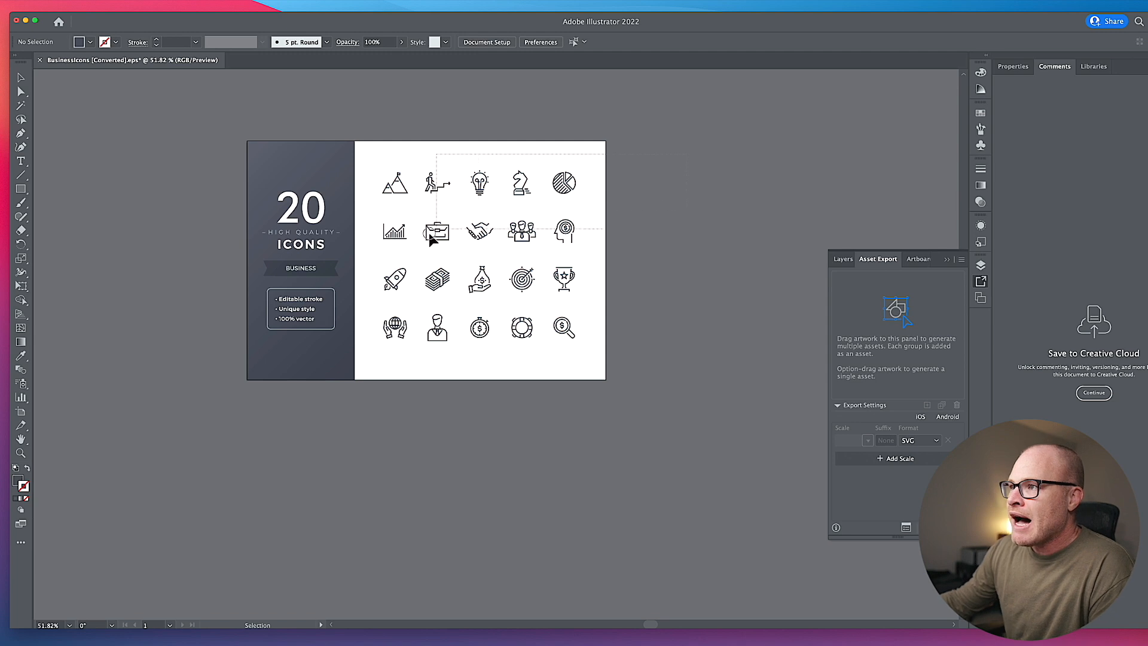
- Select the mountain icon on its own and check its stroke weight
{"action": "left_click_drag", "start_coordinate": [371, 366], "coordinate": [405, 287]}
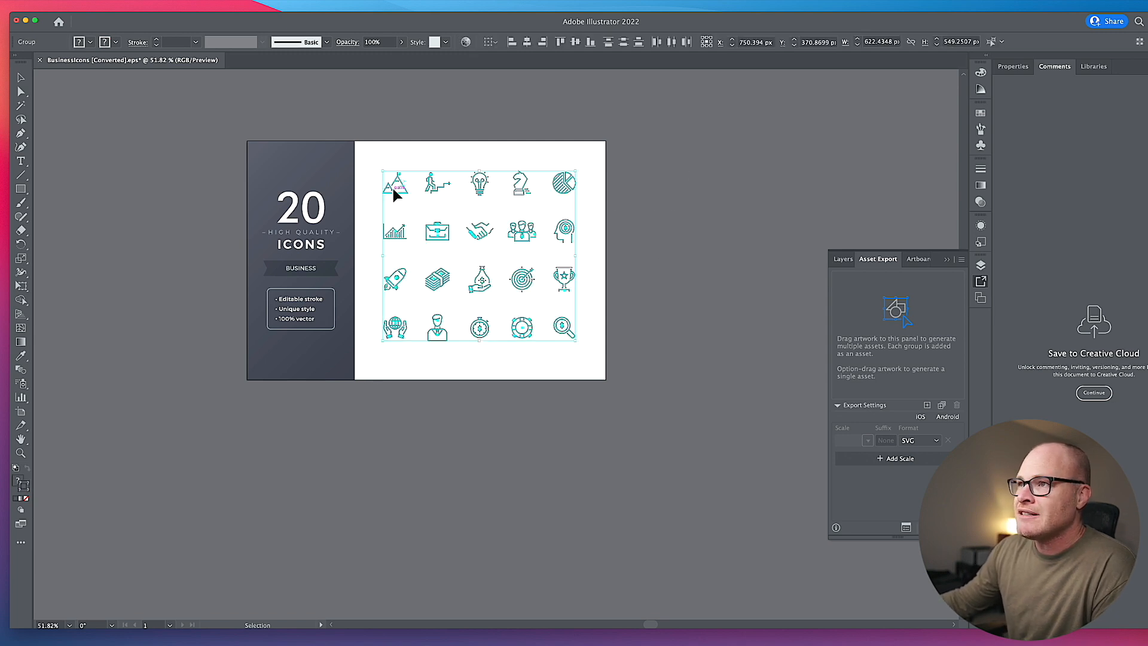
{"action": "left_click", "coordinate": [218, 95]}
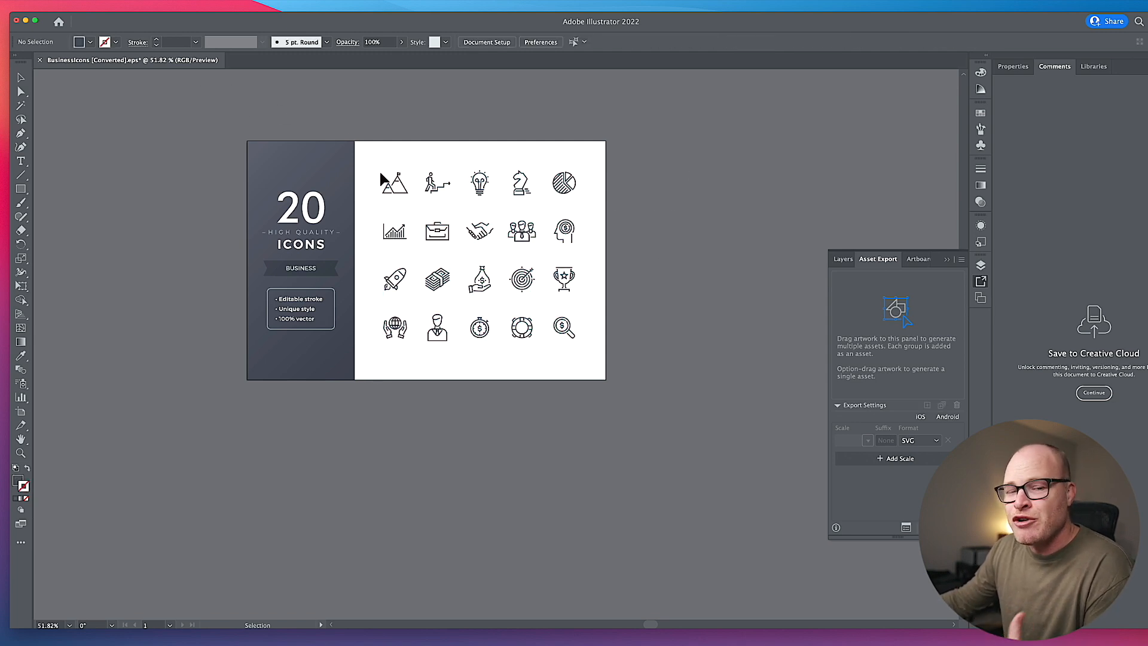
{"action": "left_click", "coordinate": [404, 187]}
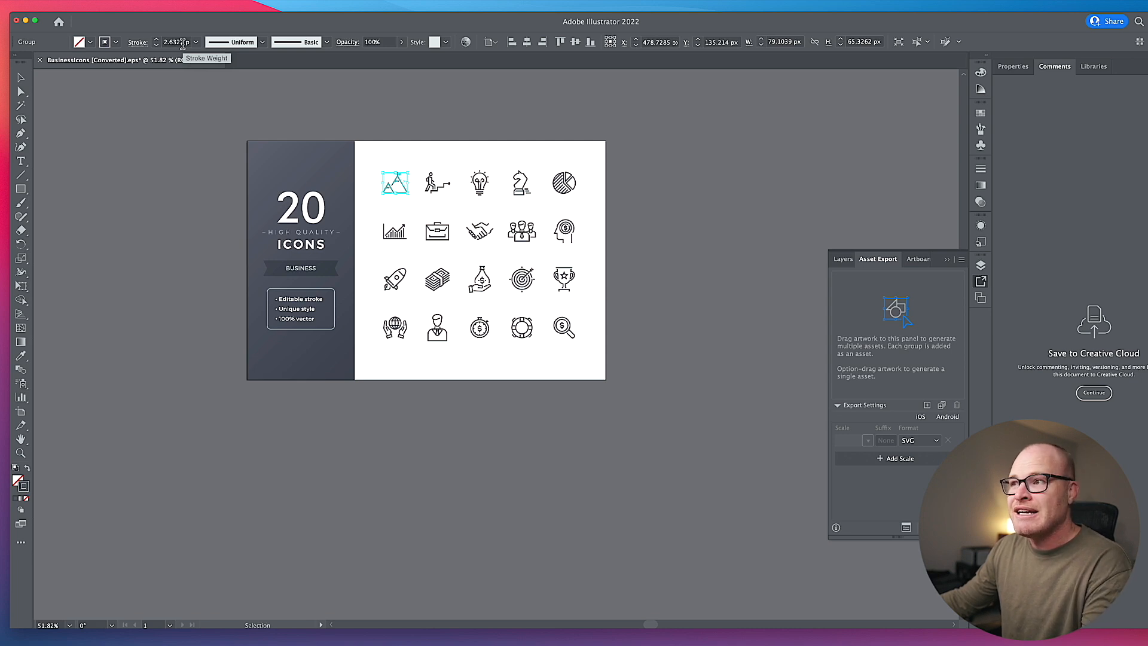
- Expand the fill and stroke of all twenty icons and check the mountain icon's stroke weight
{"action": "left_click_drag", "start_coordinate": [667, 154], "coordinate": [376, 341]}
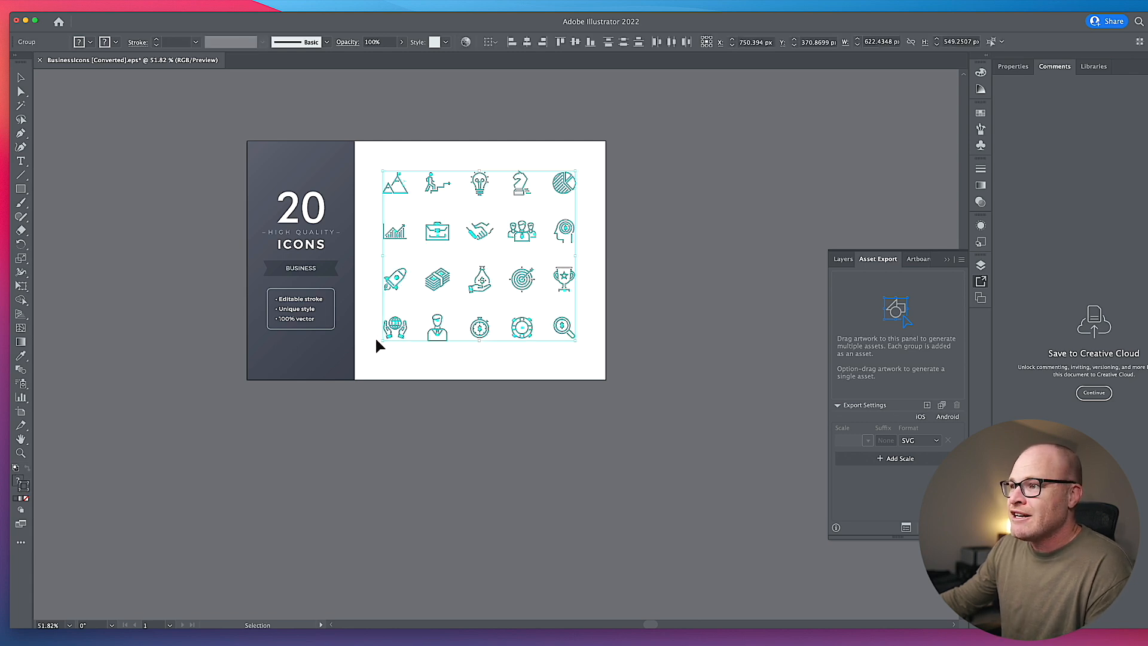
{"action": "left_click", "coordinate": [66, 5]}
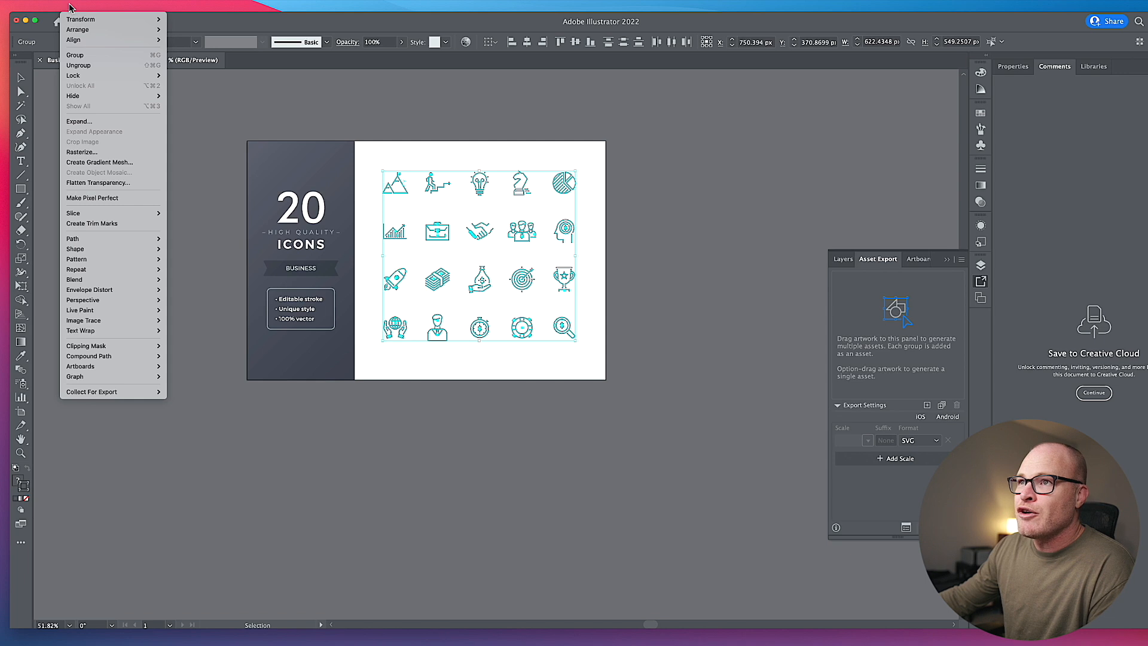
{"action": "left_click", "coordinate": [96, 127]}
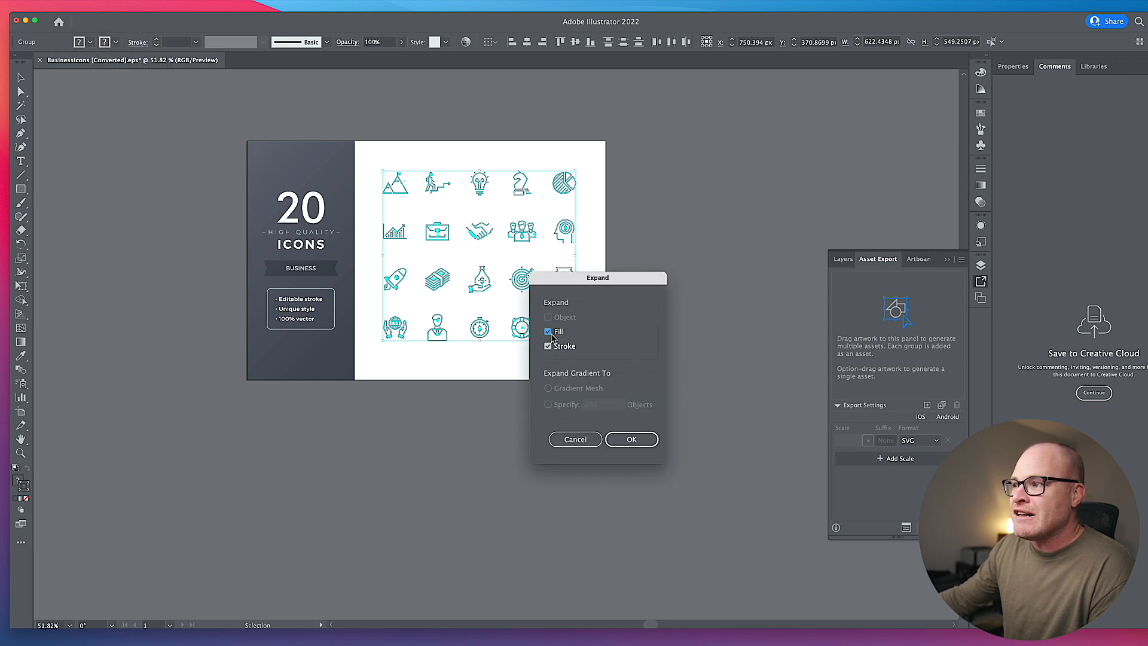
{"action": "left_click", "coordinate": [634, 440]}
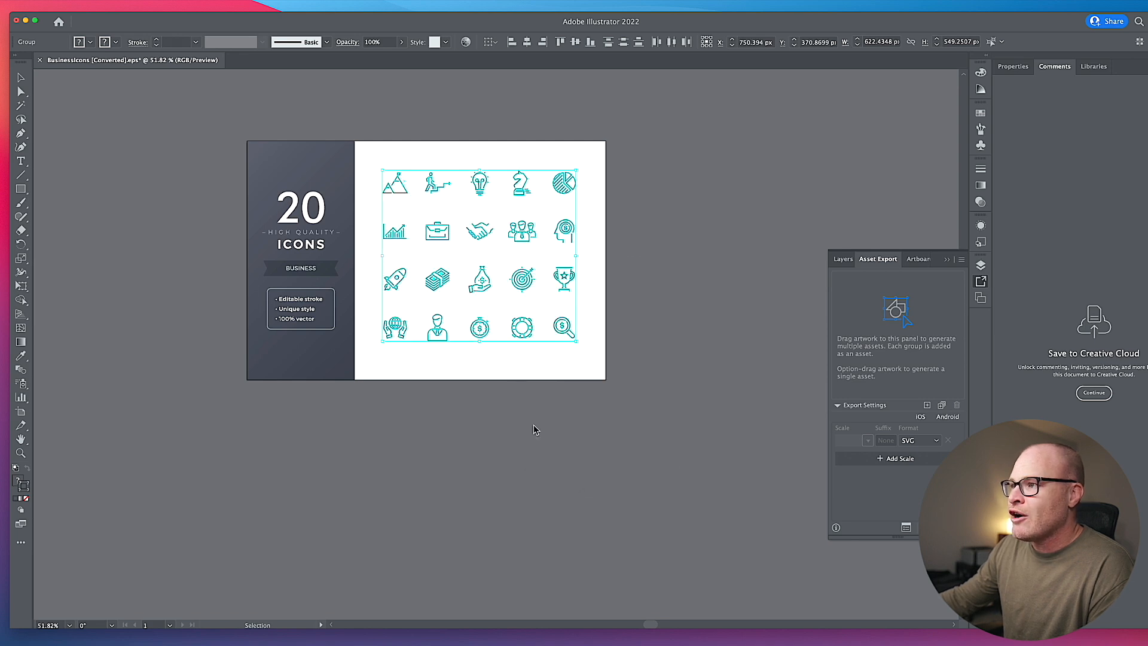
{"action": "left_click", "coordinate": [537, 367]}
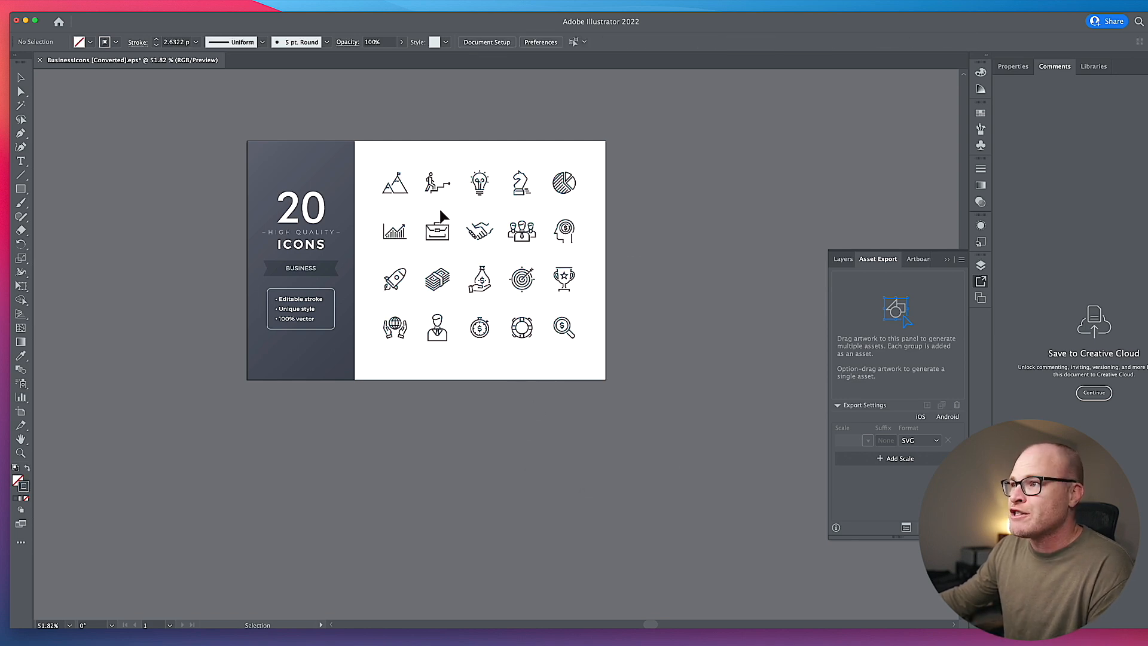
{"action": "left_click", "coordinate": [402, 195]}
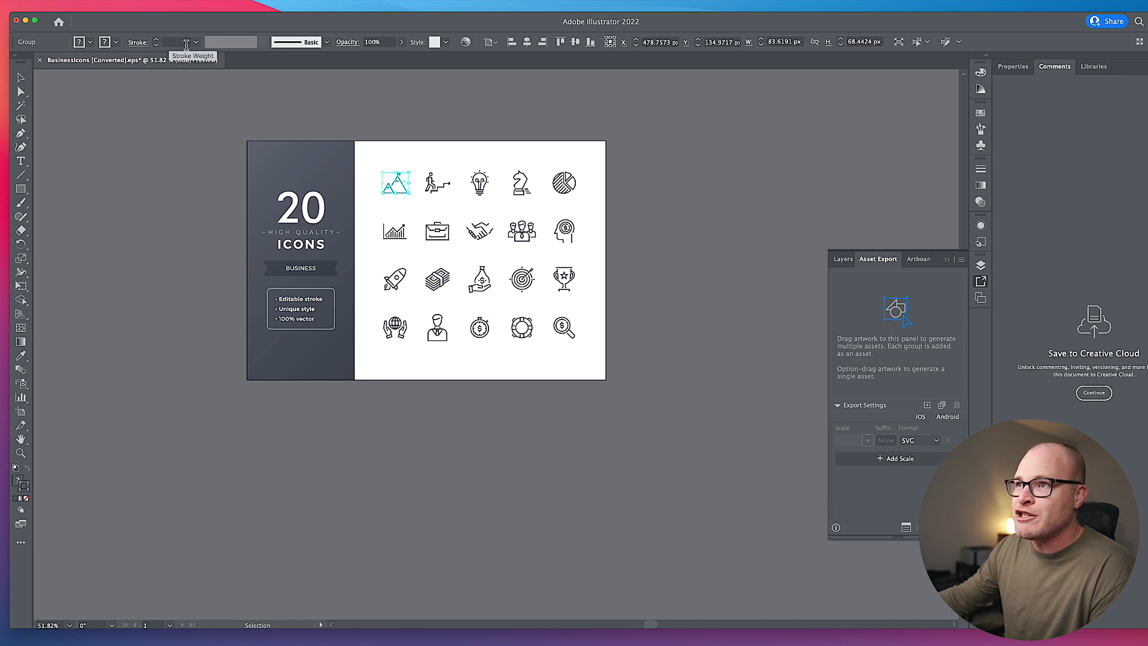
- Collect all the expanded icons for export as multiple assets, discarding the mistaken single combined asset
{"action": "left_click_drag", "start_coordinate": [368, 148], "coordinate": [572, 353]}
{"action": "right_click", "coordinate": [560, 333]}
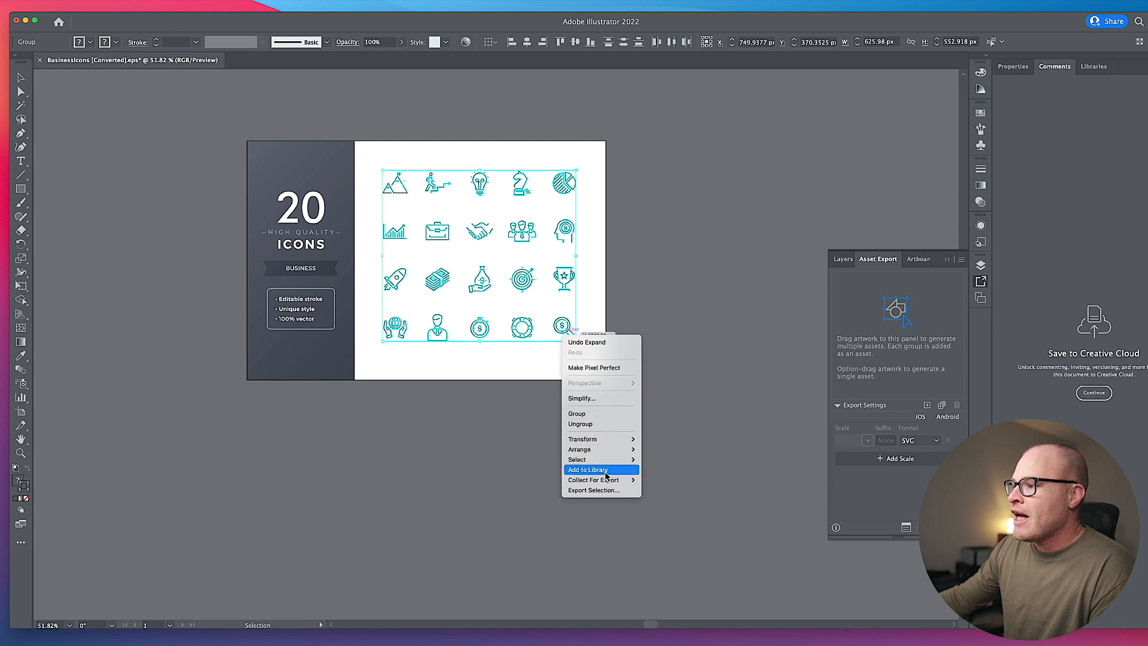
{"action": "left_click", "coordinate": [655, 479]}
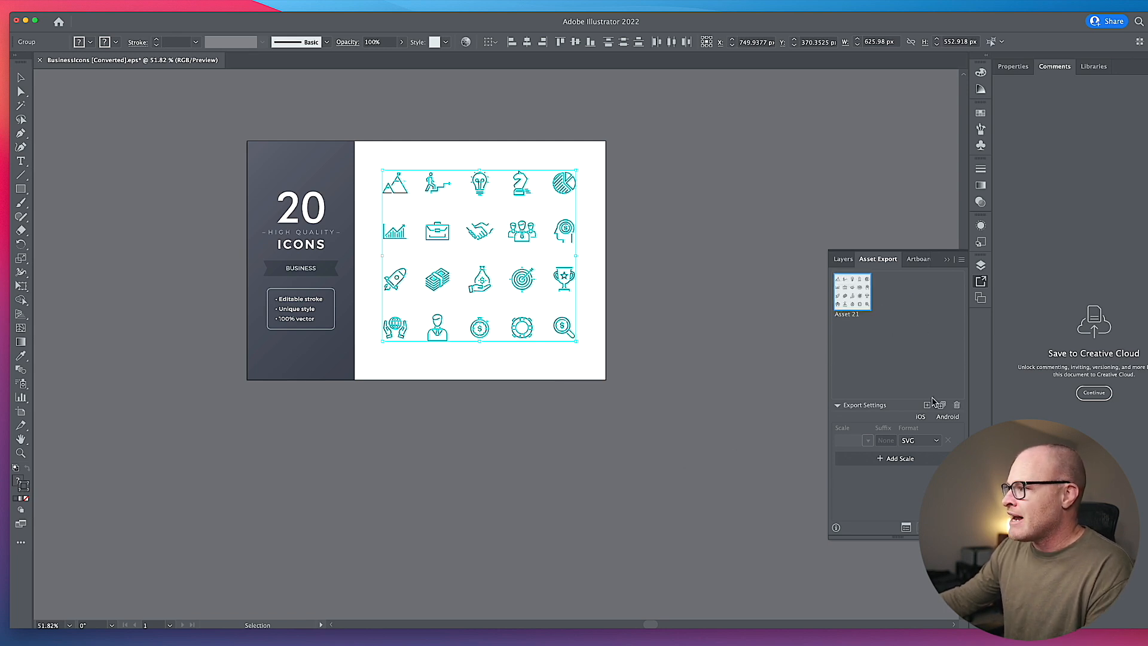
{"action": "left_click", "coordinate": [957, 405]}
{"action": "right_click", "coordinate": [529, 280]}
{"action": "mouse_move", "coordinate": [571, 430]}
{"action": "left_click", "coordinate": [637, 436]}
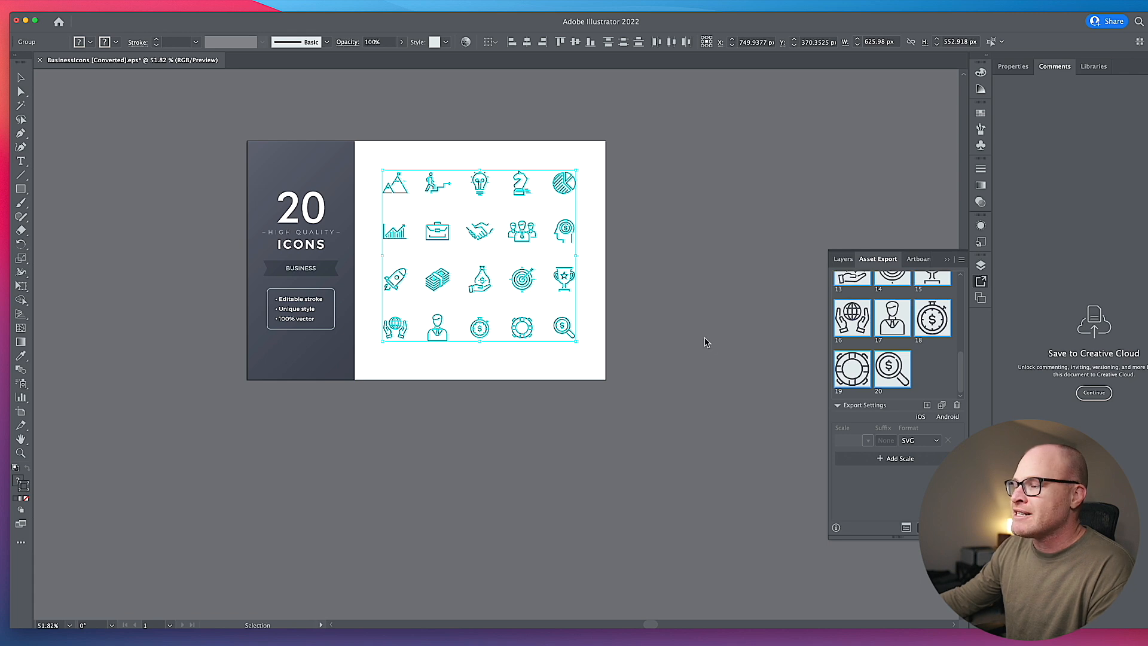
- Export the collected icon assets as SVG into a new folder named RIGHT, created beside the WRONG folder
{"action": "left_click", "coordinate": [494, 168]}
{"action": "left_click", "coordinate": [591, 131]}
{"action": "left_click", "coordinate": [588, 144]}
{"action": "left_click", "coordinate": [591, 131]}
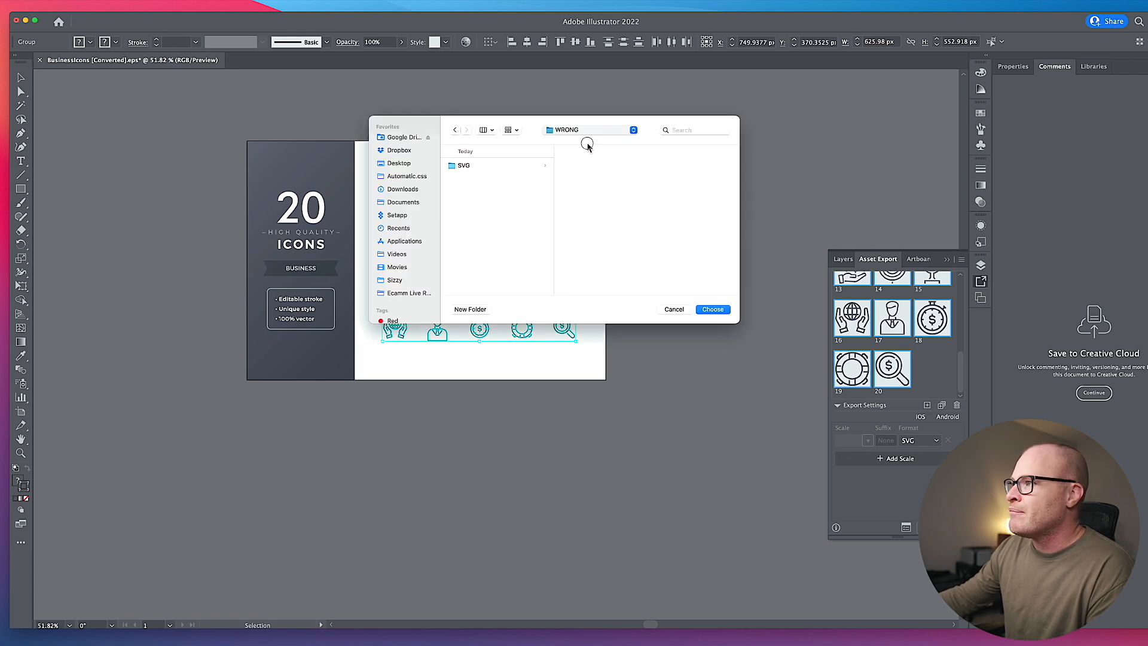
{"action": "left_click", "coordinate": [586, 143]}
{"action": "left_click", "coordinate": [509, 208]}
{"action": "left_click", "coordinate": [492, 165]}
{"action": "left_click", "coordinate": [479, 310]}
{"action": "type", "text": "RIGHT"}
{"action": "key", "text": "Return"}
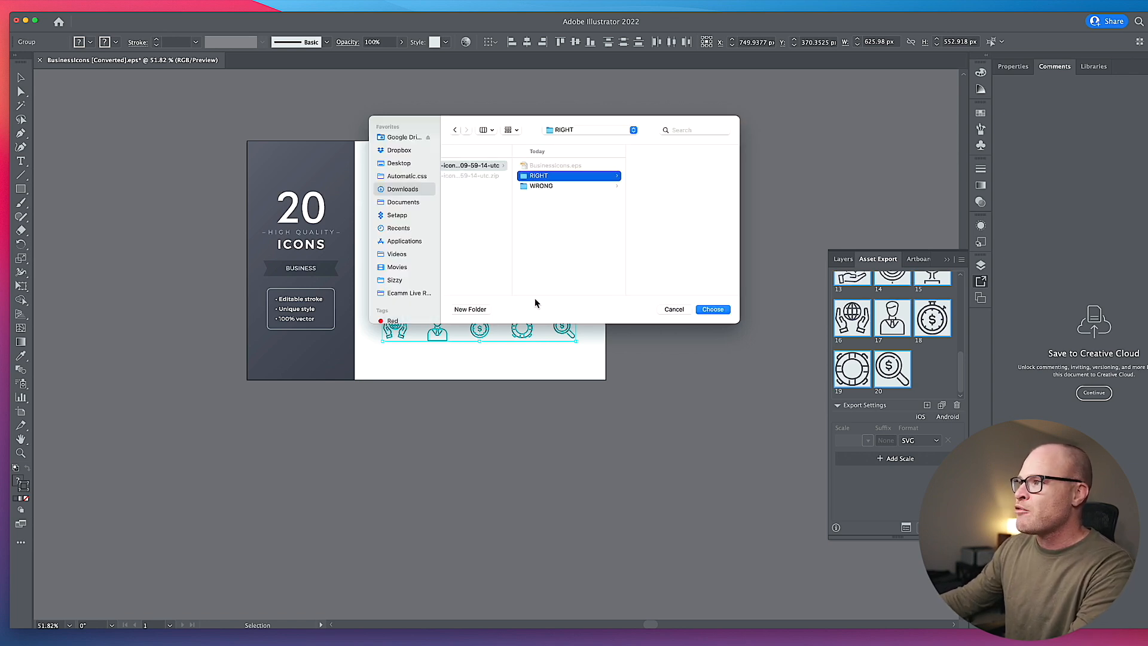
{"action": "left_click", "coordinate": [712, 309]}
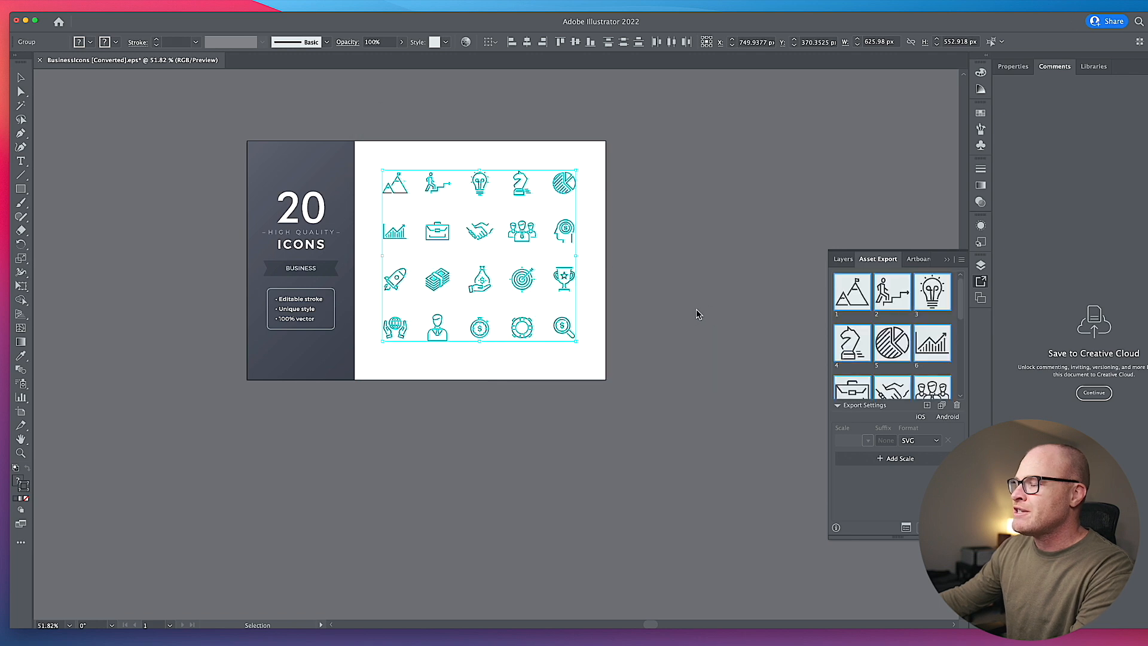
- Switch to IcoMoon in the browser and import all twenty SVG files from the RIGHT folder's SVG subfolder
{"action": "key", "text": "super+Tab"}
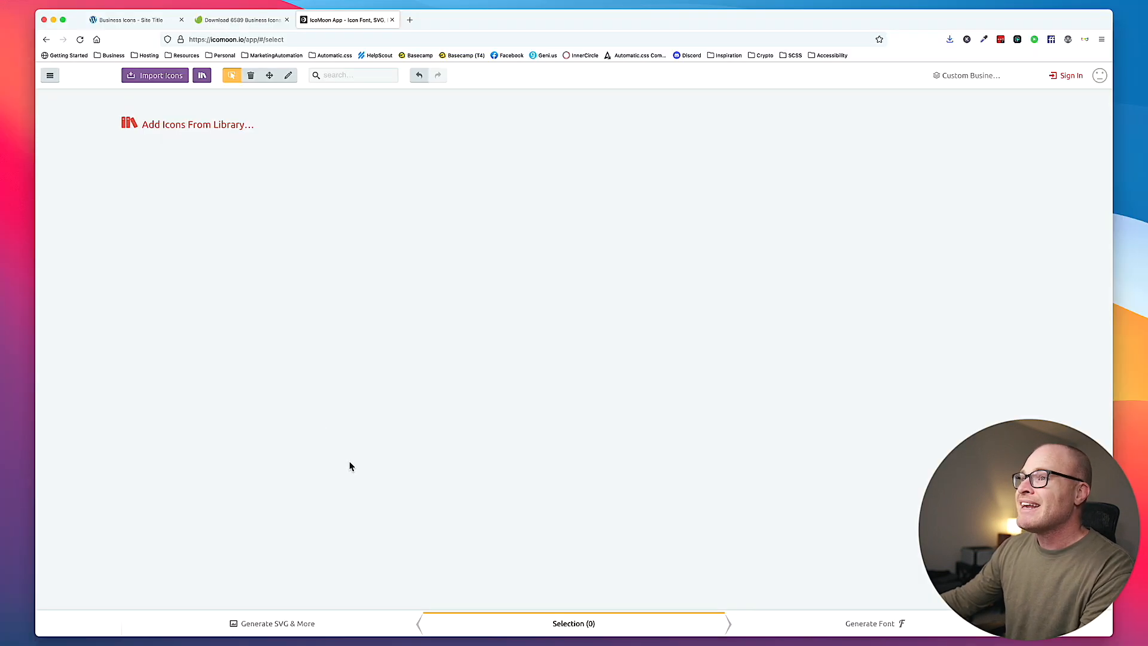
{"action": "left_click", "coordinate": [150, 76]}
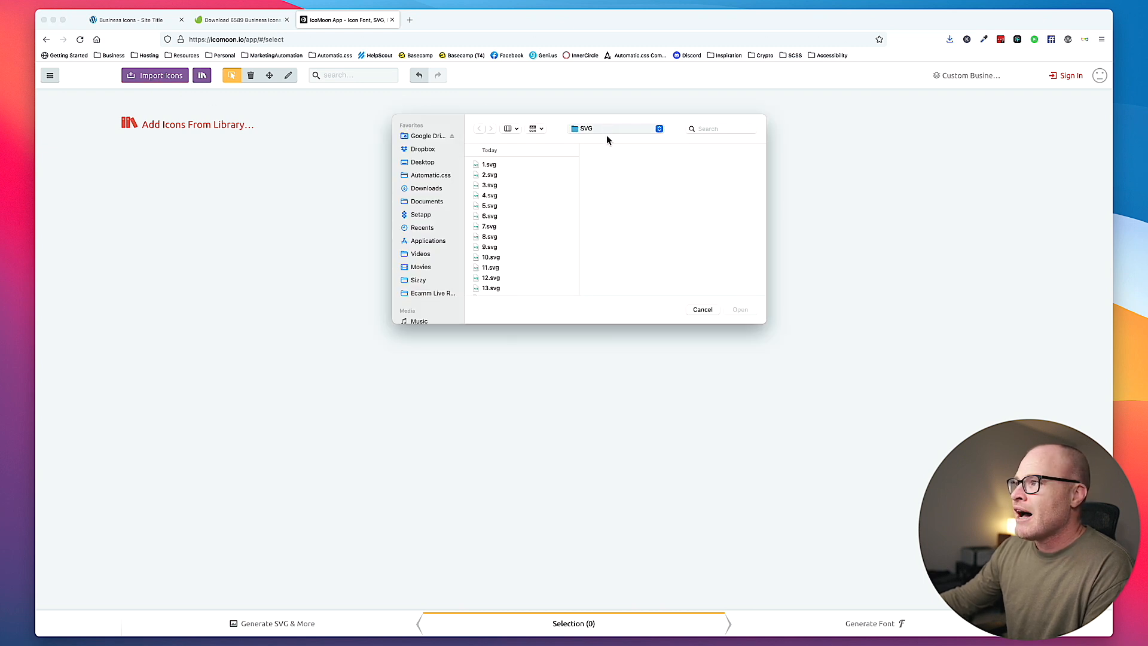
{"action": "left_click", "coordinate": [606, 150]}
{"action": "left_click", "coordinate": [610, 175]}
{"action": "left_click", "coordinate": [685, 165]}
{"action": "left_click", "coordinate": [686, 164]}
{"action": "key", "text": "super+a"}
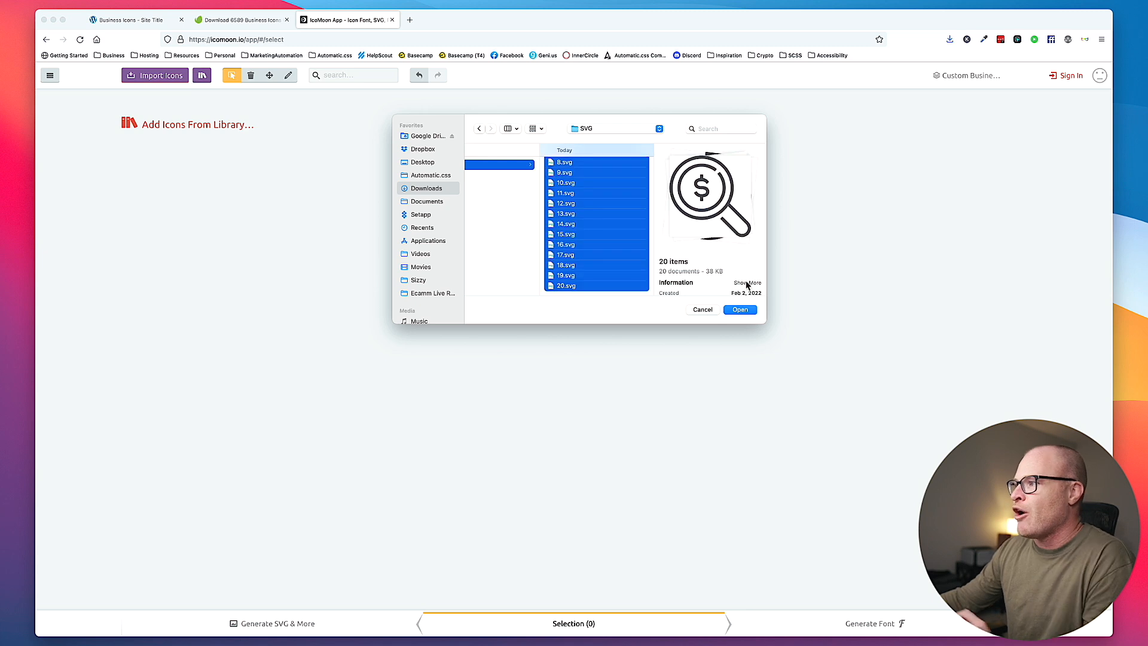
{"action": "left_click", "coordinate": [741, 310]}
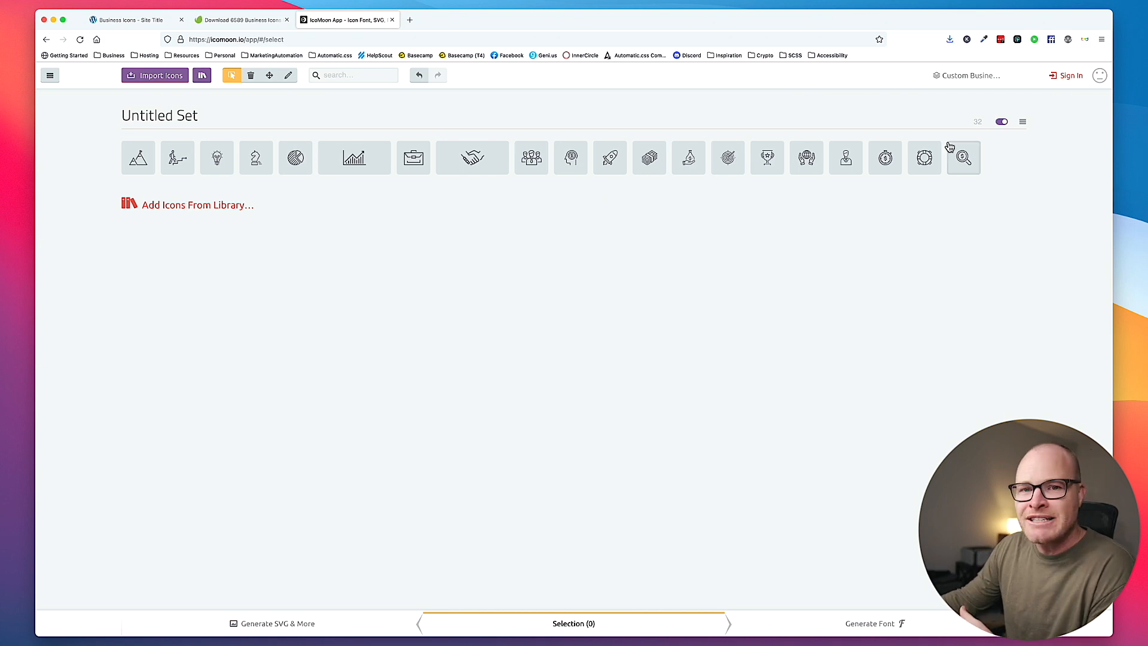
- Select all icons in the Untitled Set and generate the SVG output for them
{"action": "left_click", "coordinate": [1024, 123]}
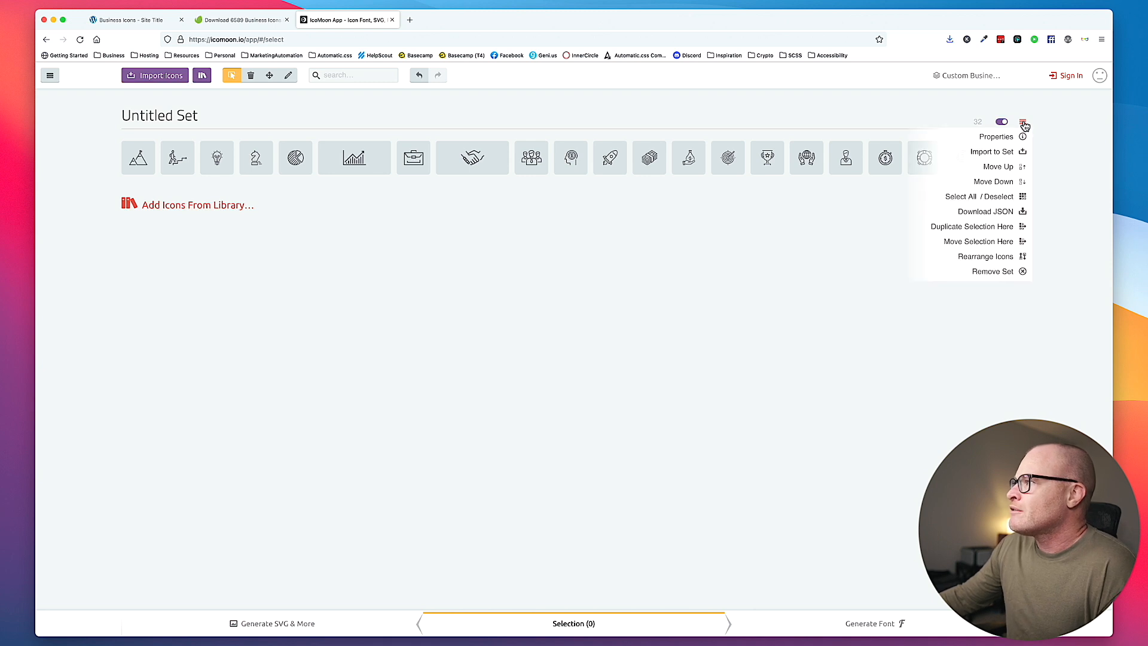
{"action": "left_click", "coordinate": [963, 197]}
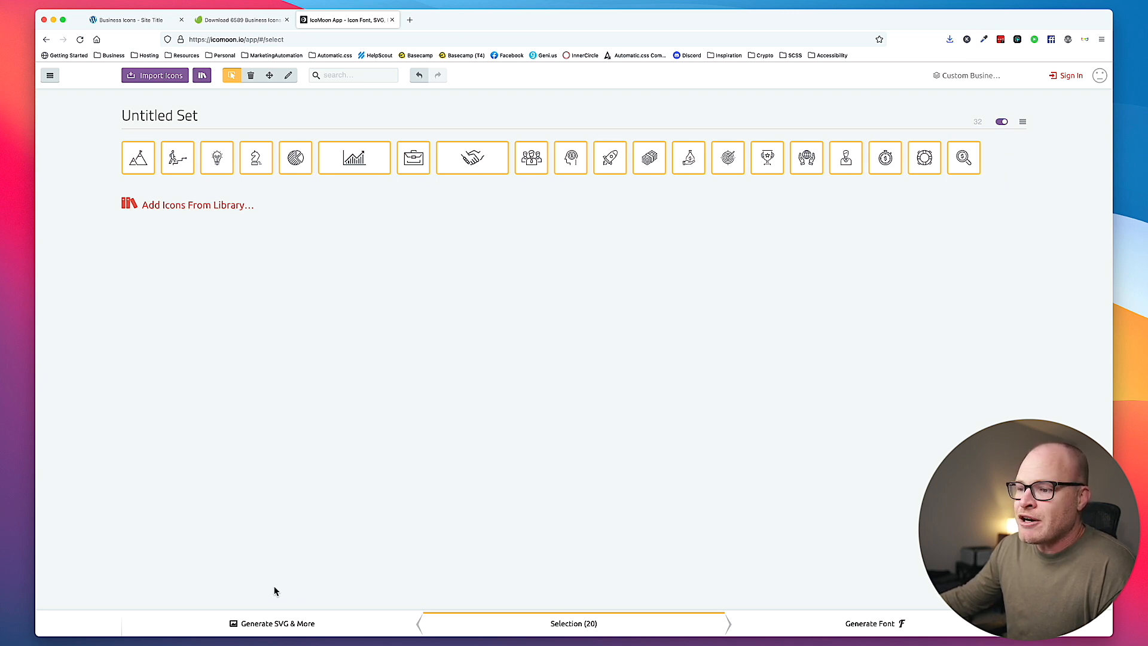
{"action": "left_click", "coordinate": [297, 626]}
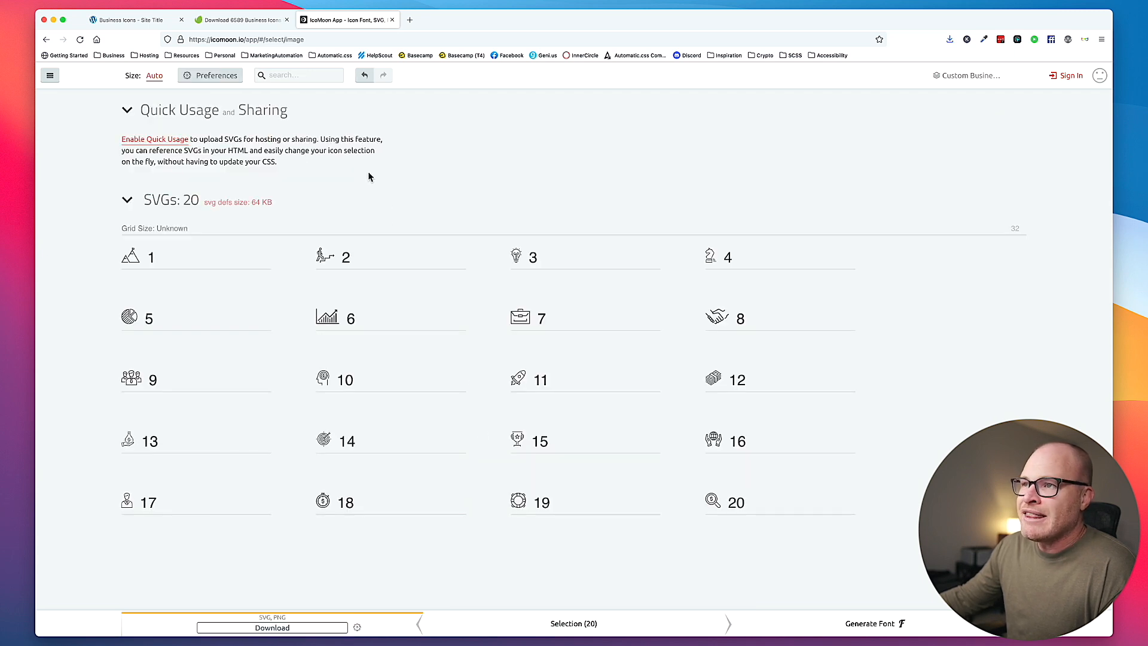
- In the export preferences, name the set Business Icons, add titles to the symbol-defs.svg definitions and exclude the PNG format
{"action": "left_click", "coordinate": [215, 77]}
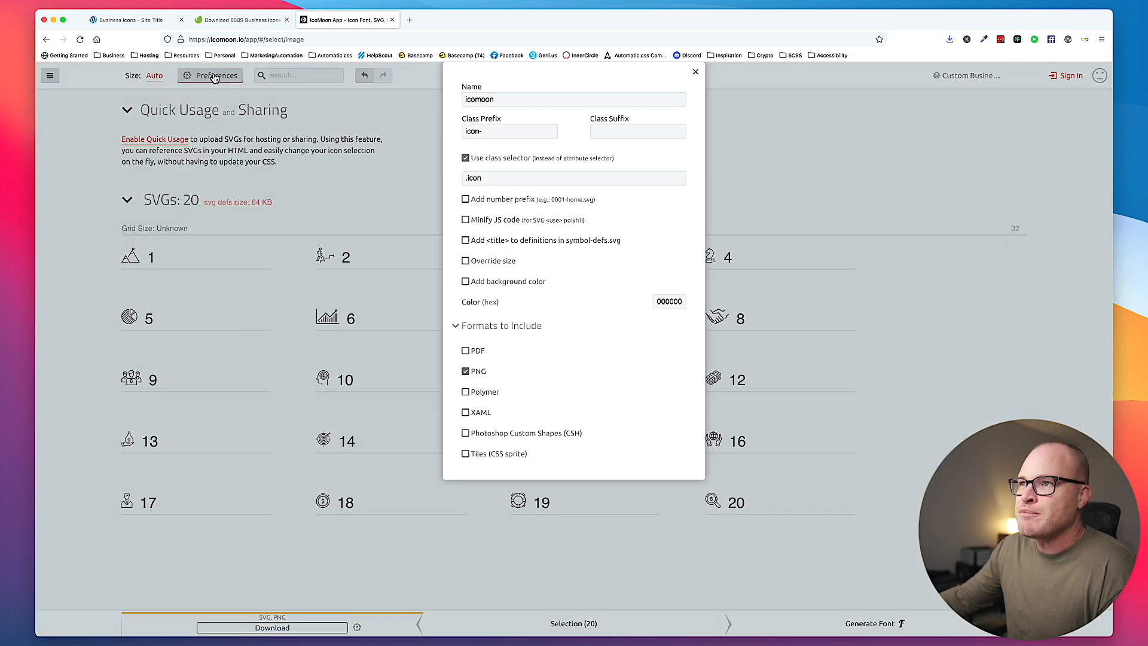
{"action": "double_click", "coordinate": [495, 99]}
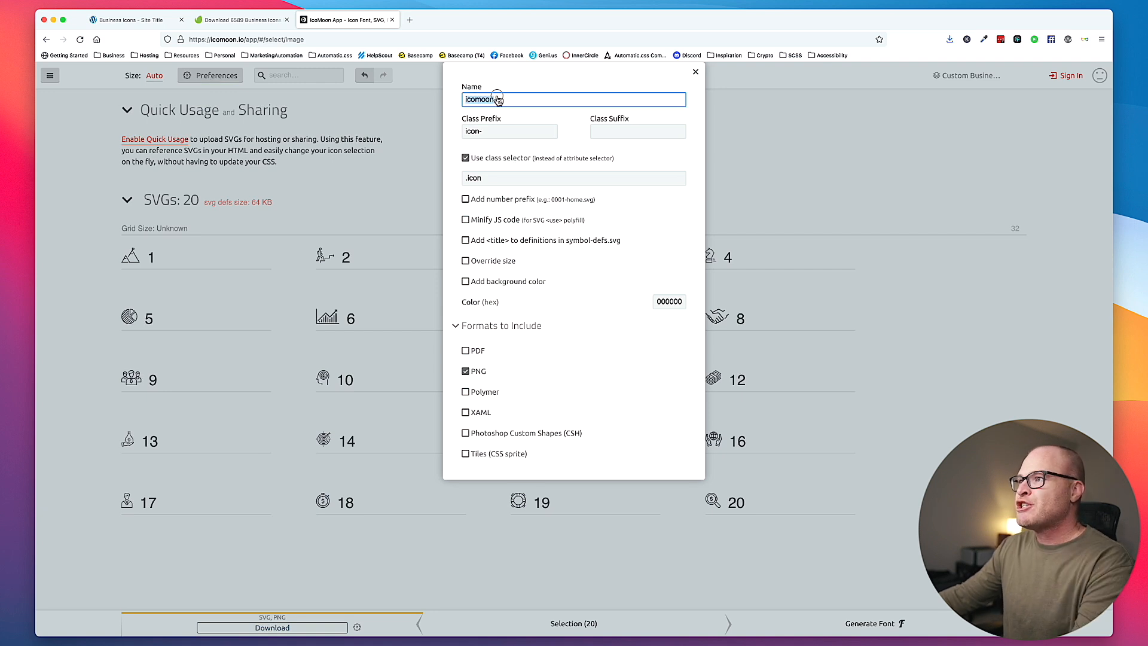
{"action": "type", "text": "Business Icons"}
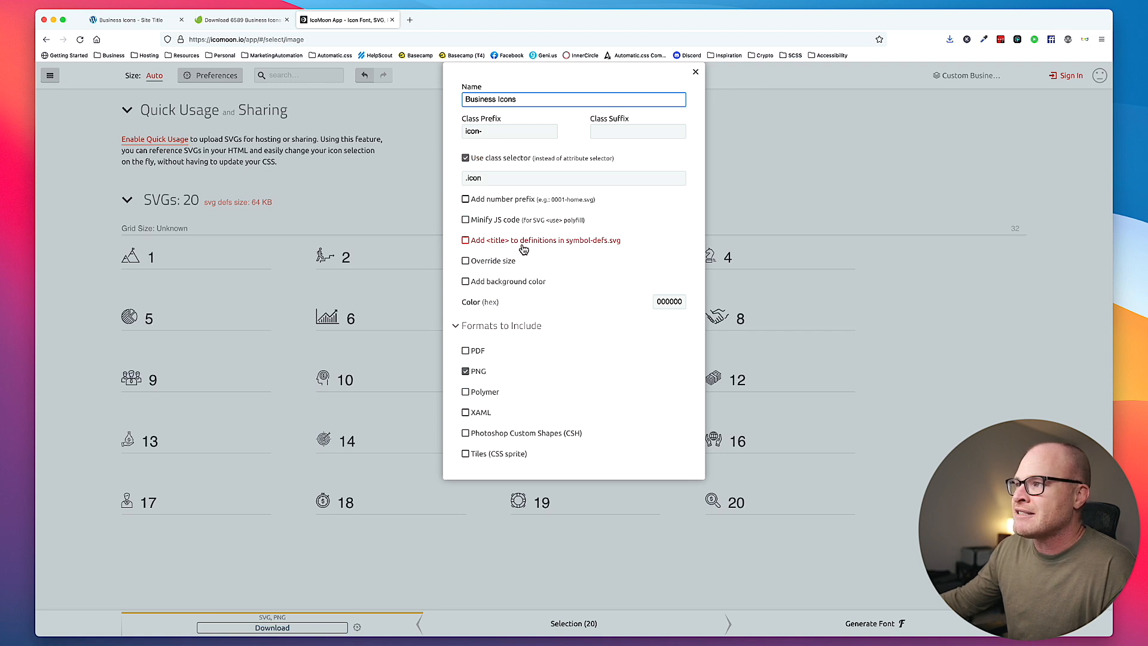
{"action": "left_click", "coordinate": [466, 240]}
{"action": "left_click", "coordinate": [465, 372]}
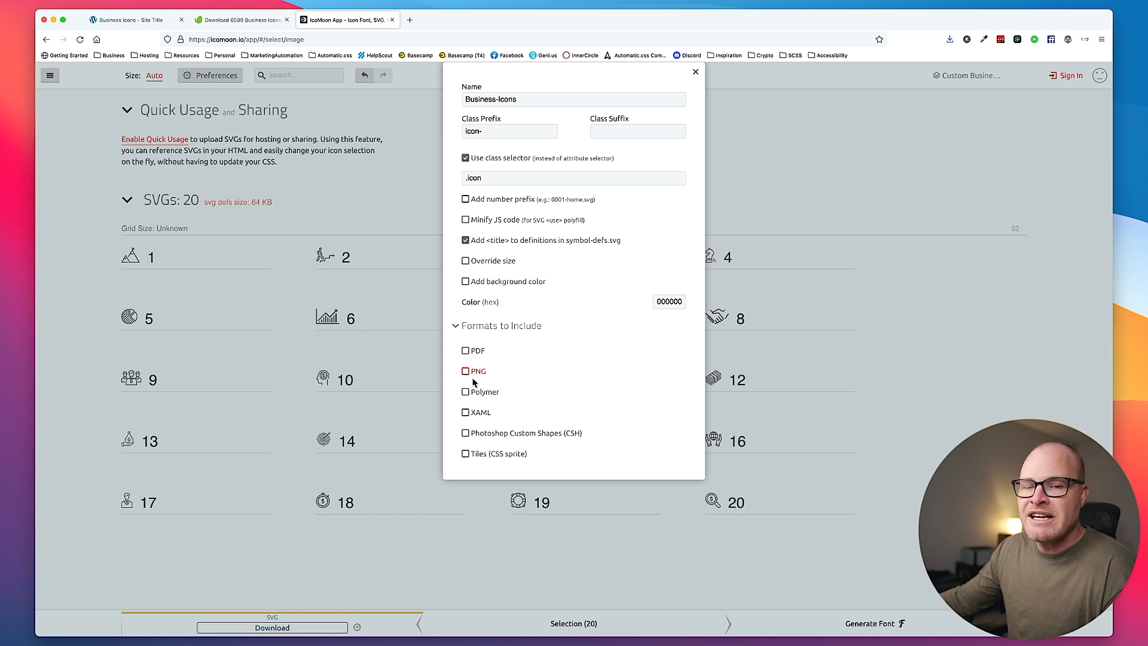
{"action": "left_click", "coordinate": [696, 73]}
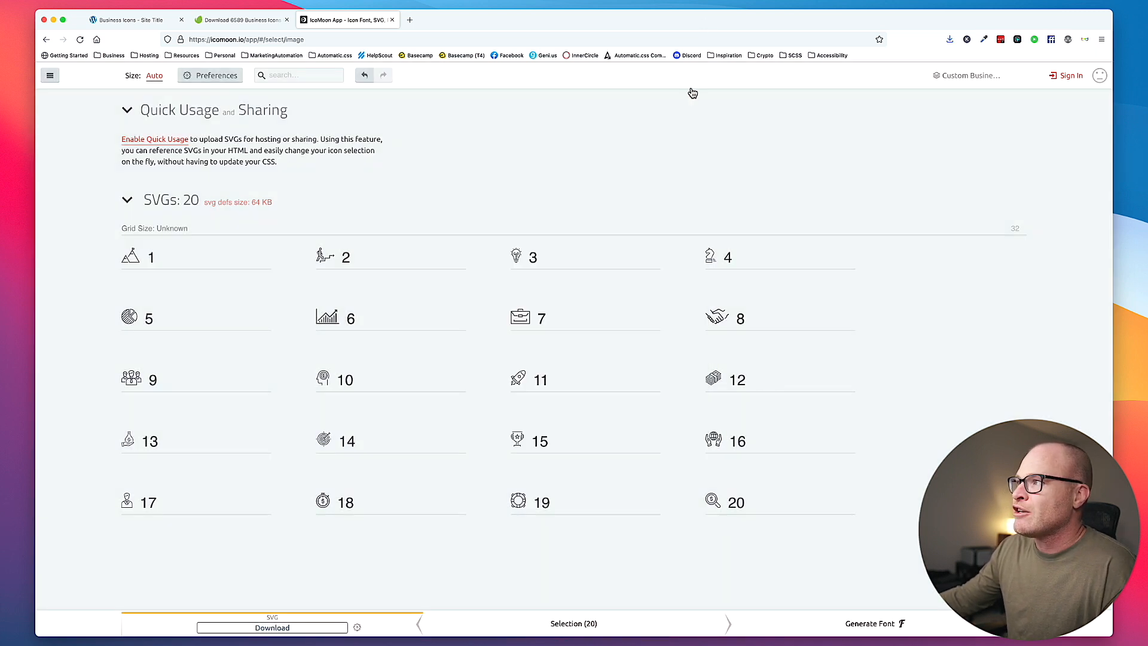
- Download the icon set as Business-Icons.zip into the RIGHT folder
{"action": "left_click", "coordinate": [250, 628]}
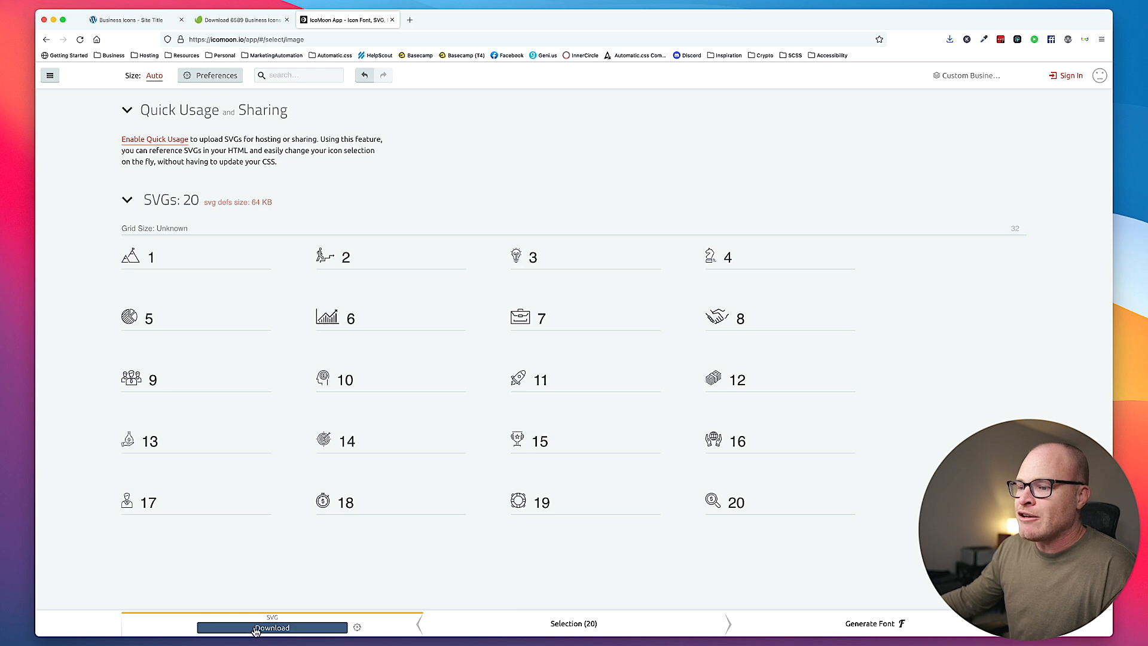
{"action": "left_click", "coordinate": [564, 394]}
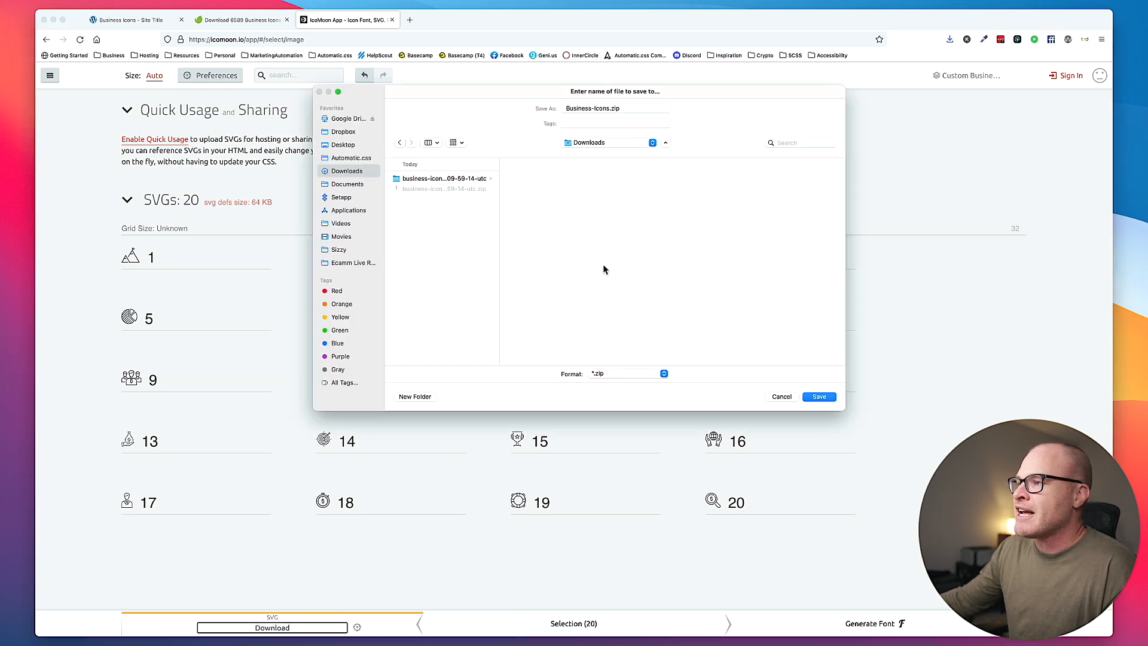
{"action": "left_click", "coordinate": [472, 179]}
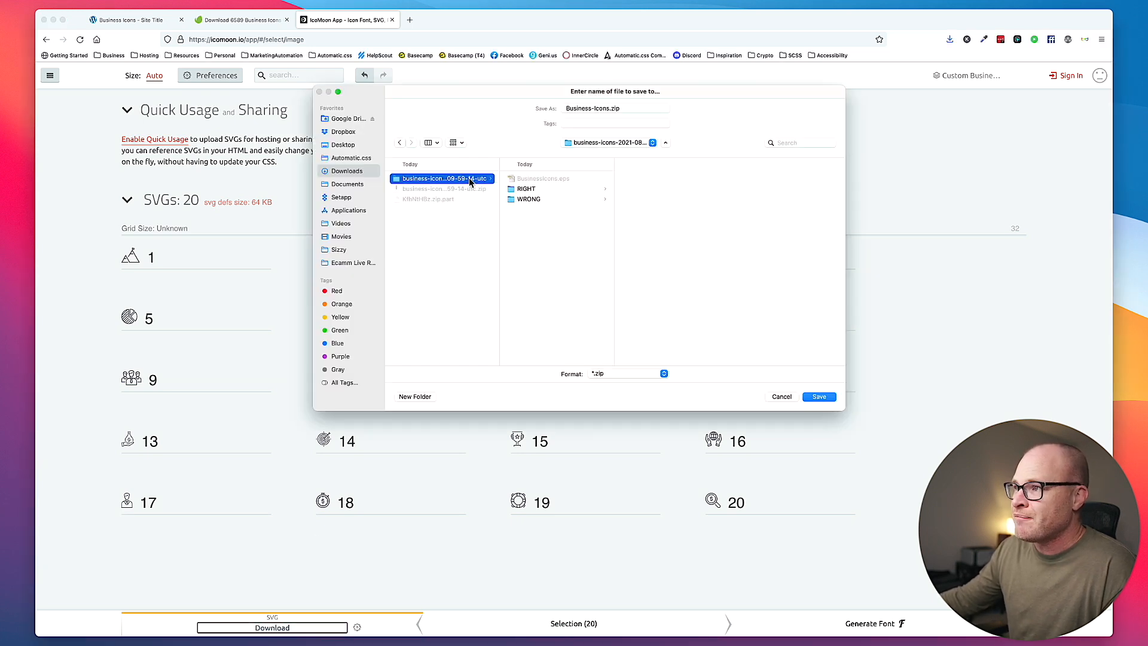
{"action": "left_click", "coordinate": [538, 190]}
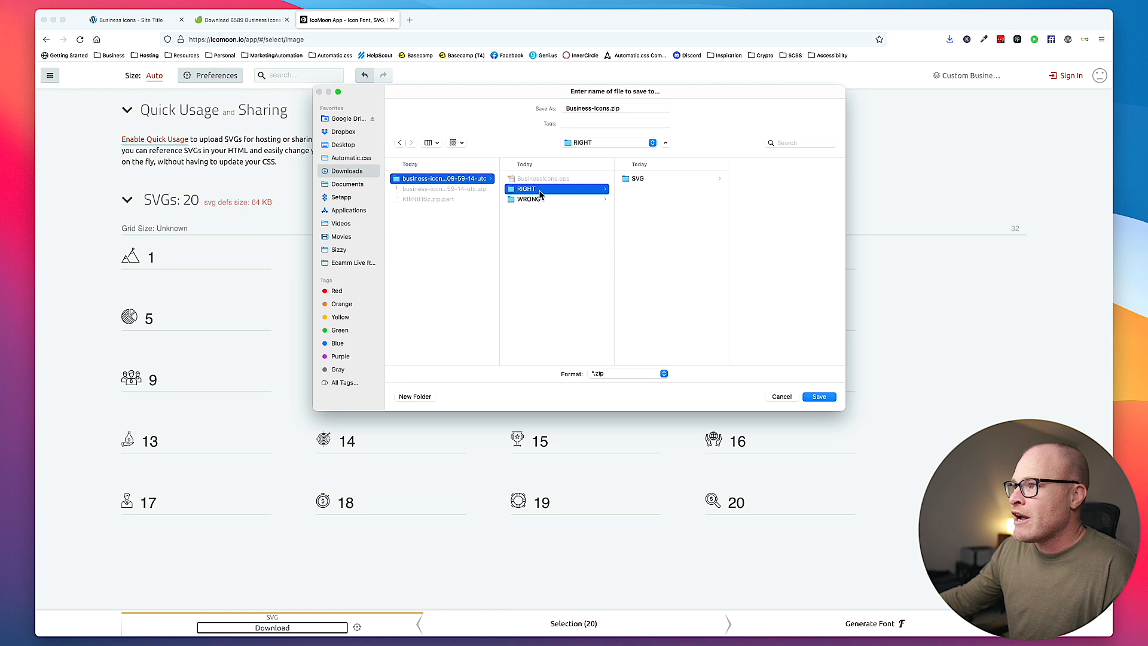
{"action": "left_click", "coordinate": [819, 396]}
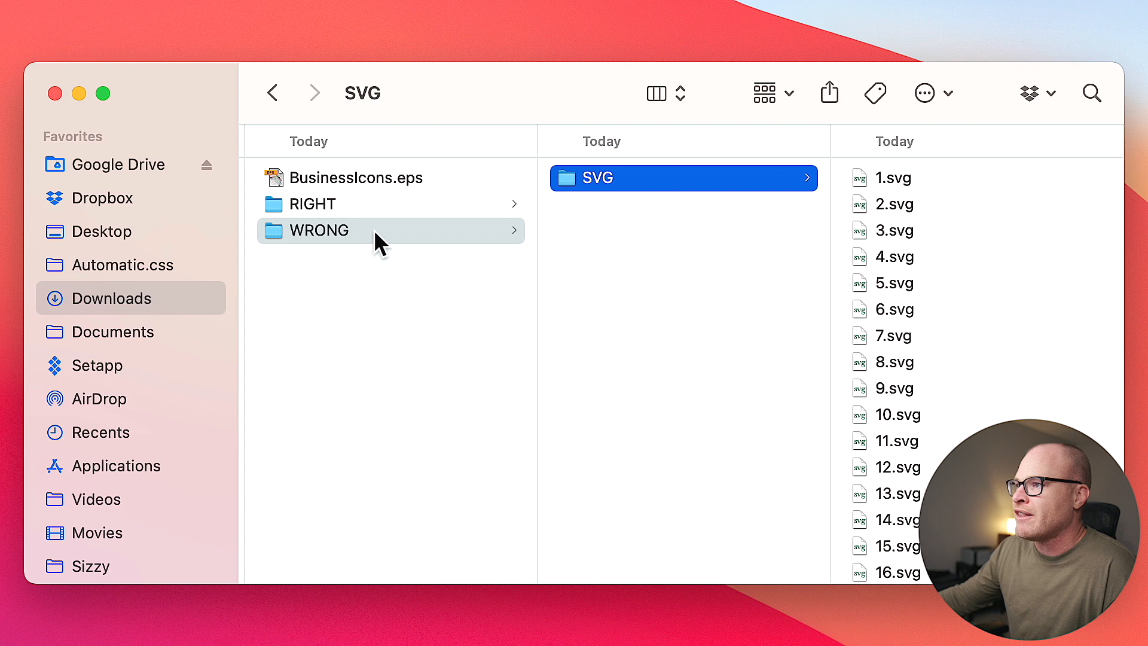
- In Finder, unpack Business-Icons.zip in the RIGHT folder and open its symbol-defs.svg in Visual Studio Code
{"action": "left_click", "coordinate": [469, 204]}
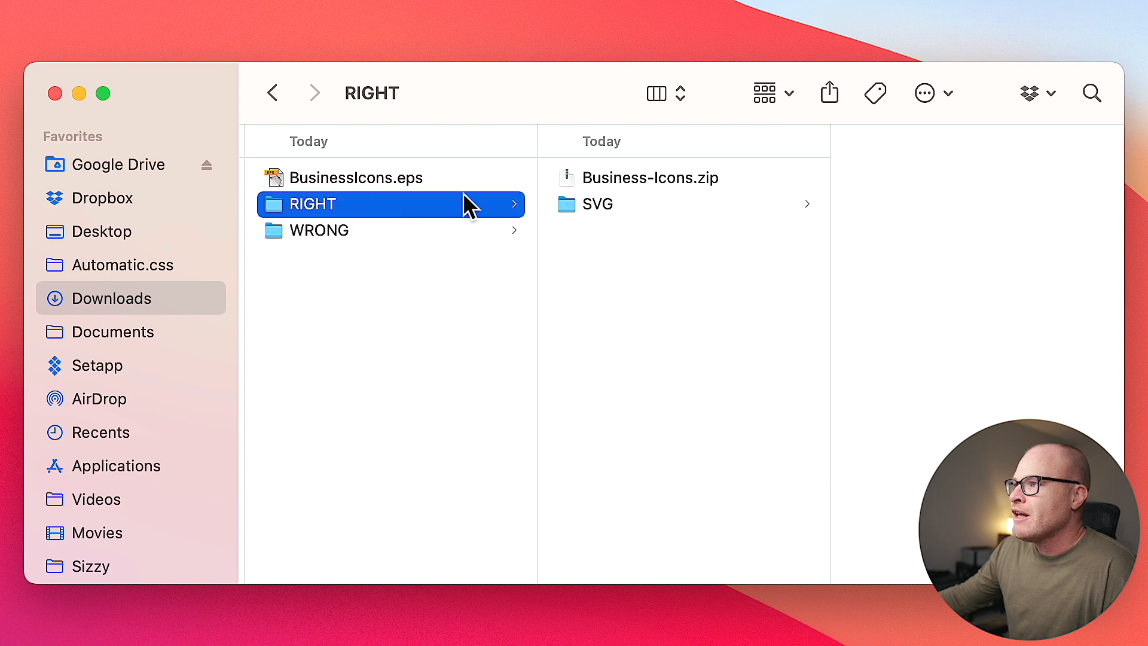
{"action": "left_click", "coordinate": [634, 179]}
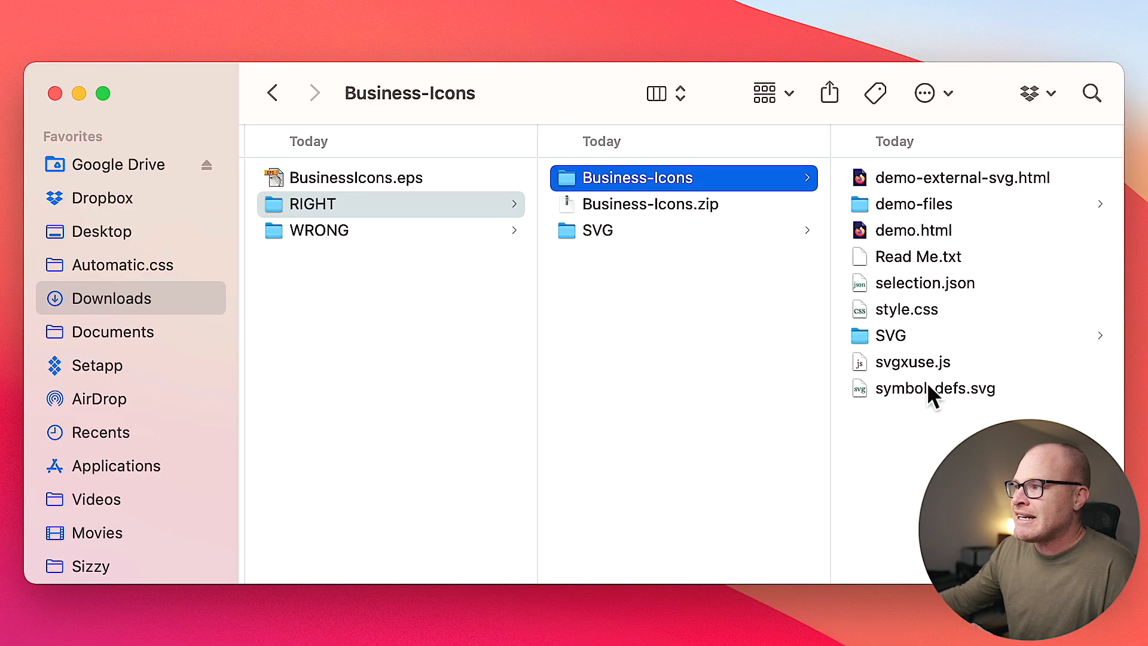
{"action": "left_click", "coordinate": [928, 388]}
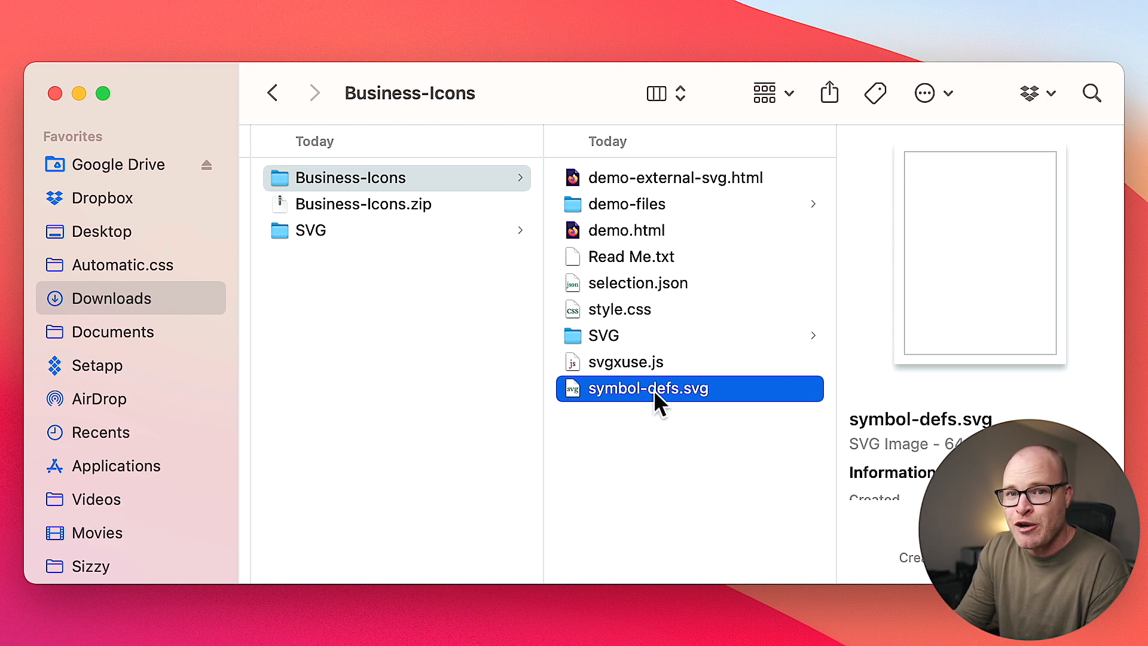
{"action": "left_click_drag", "start_coordinate": [654, 390], "coordinate": [321, 640]}
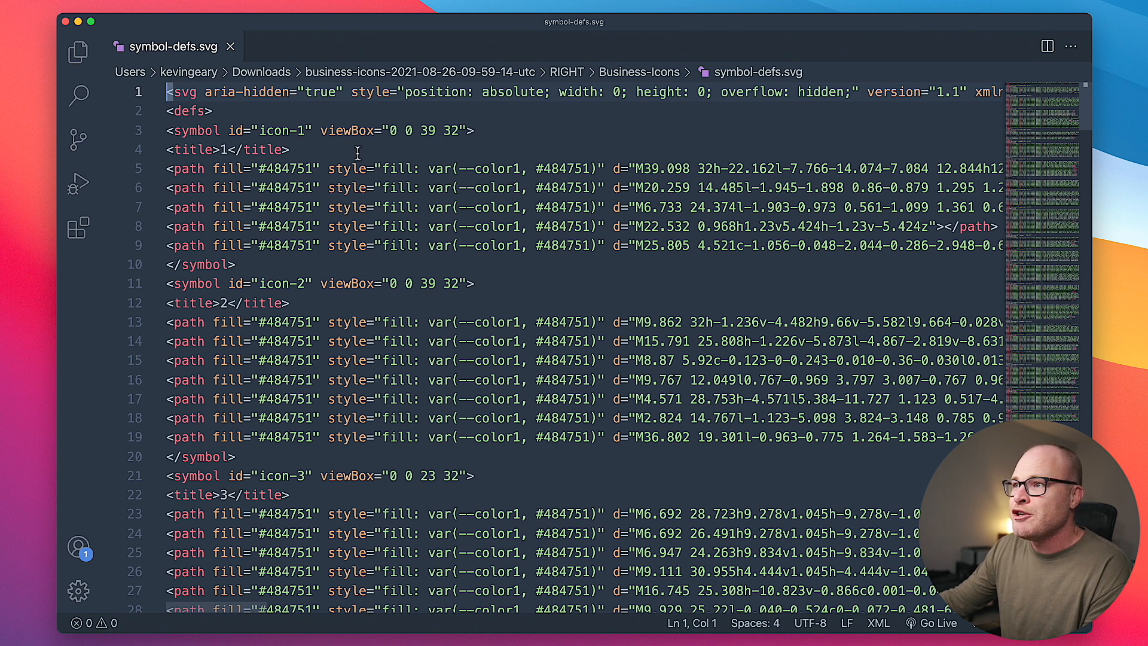
- Examine the fill attribute and inline fill style on the first icon's paths in symbol-defs.svg
{"action": "left_click", "coordinate": [312, 181]}
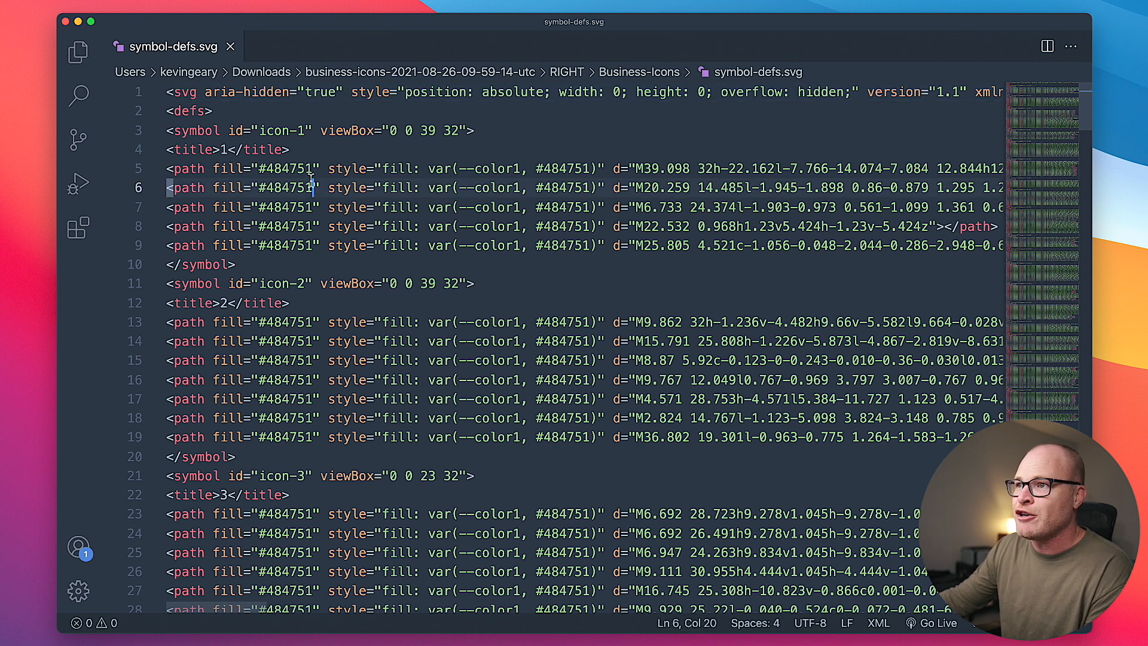
{"action": "double_click", "coordinate": [223, 169]}
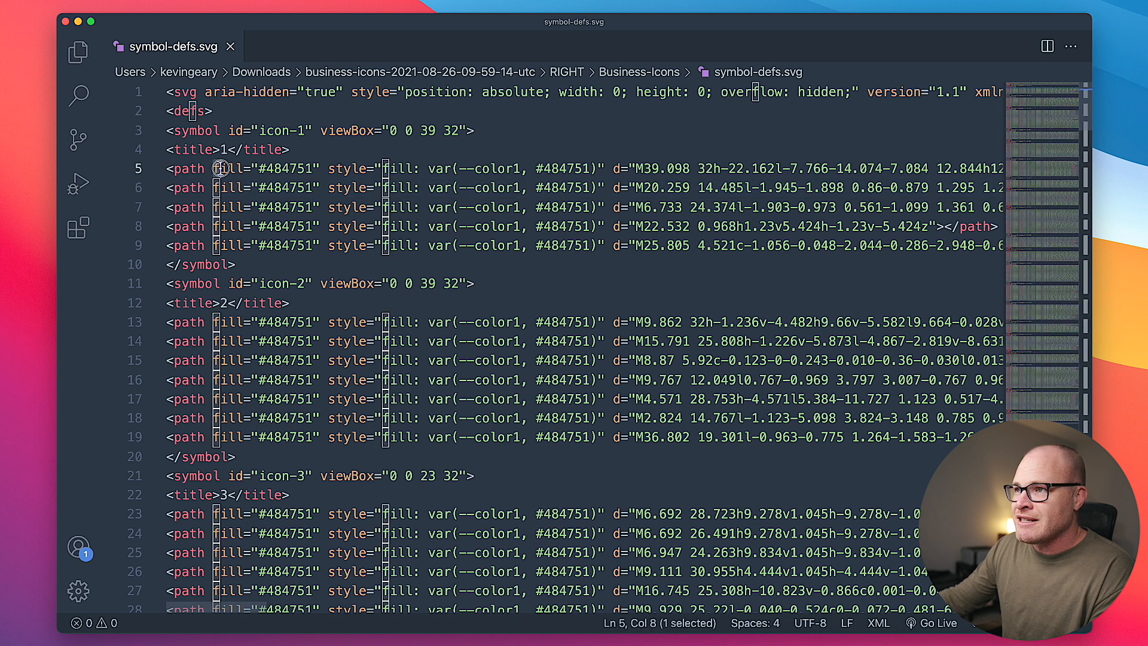
{"action": "left_click", "coordinate": [300, 169]}
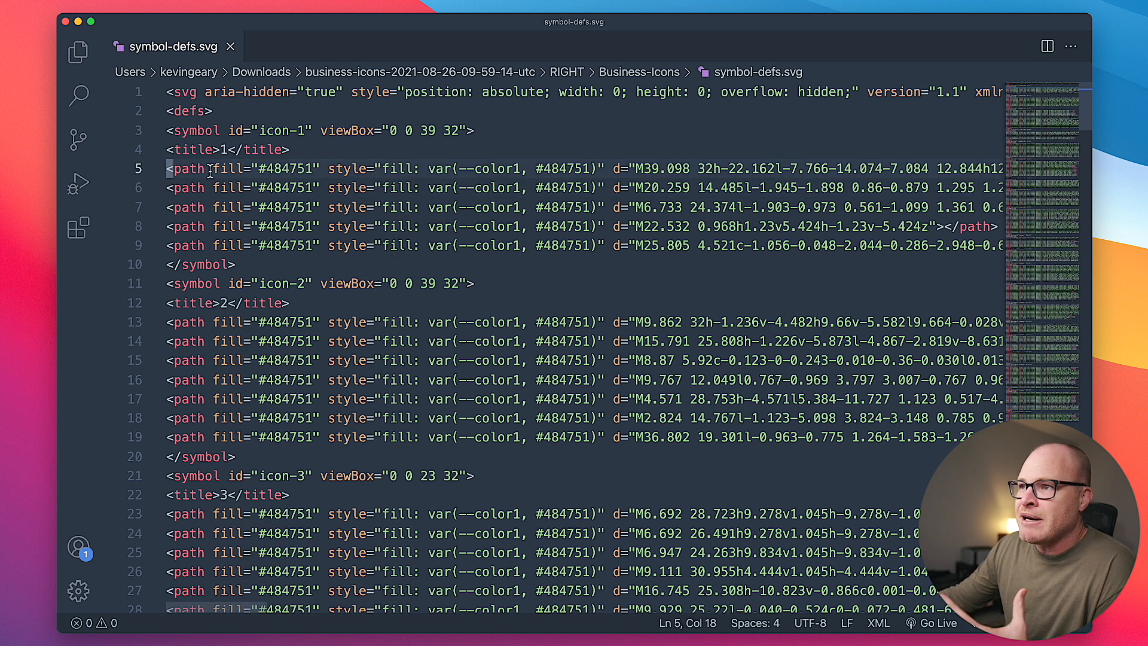
{"action": "left_click_drag", "start_coordinate": [216, 169], "coordinate": [312, 169]}
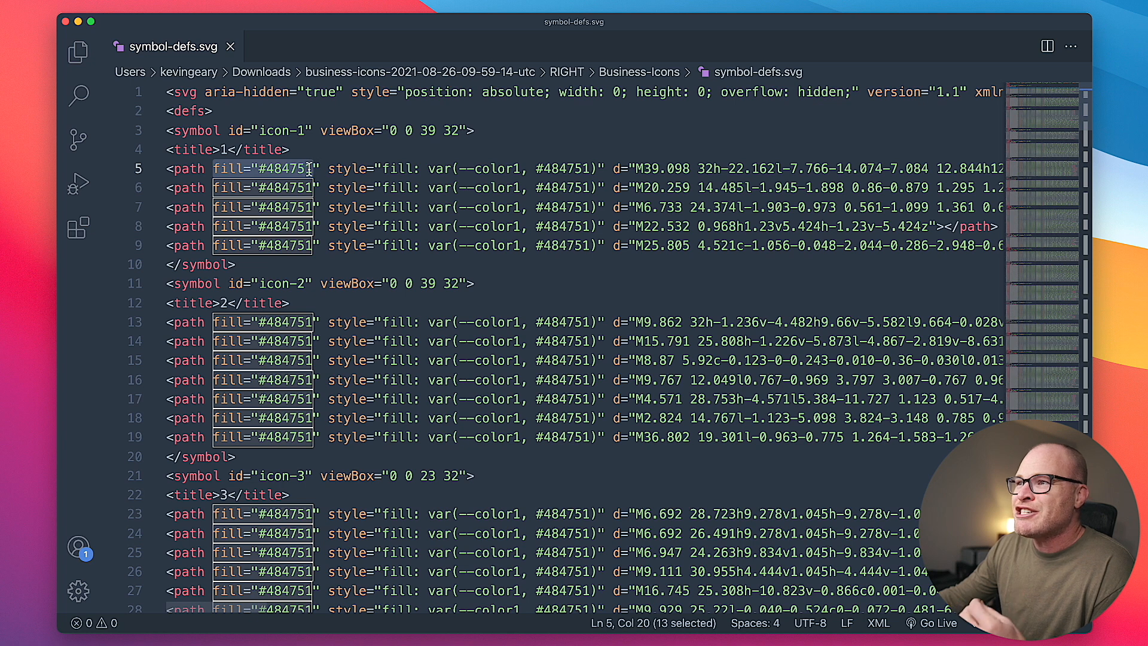
{"action": "left_click", "coordinate": [382, 169]}
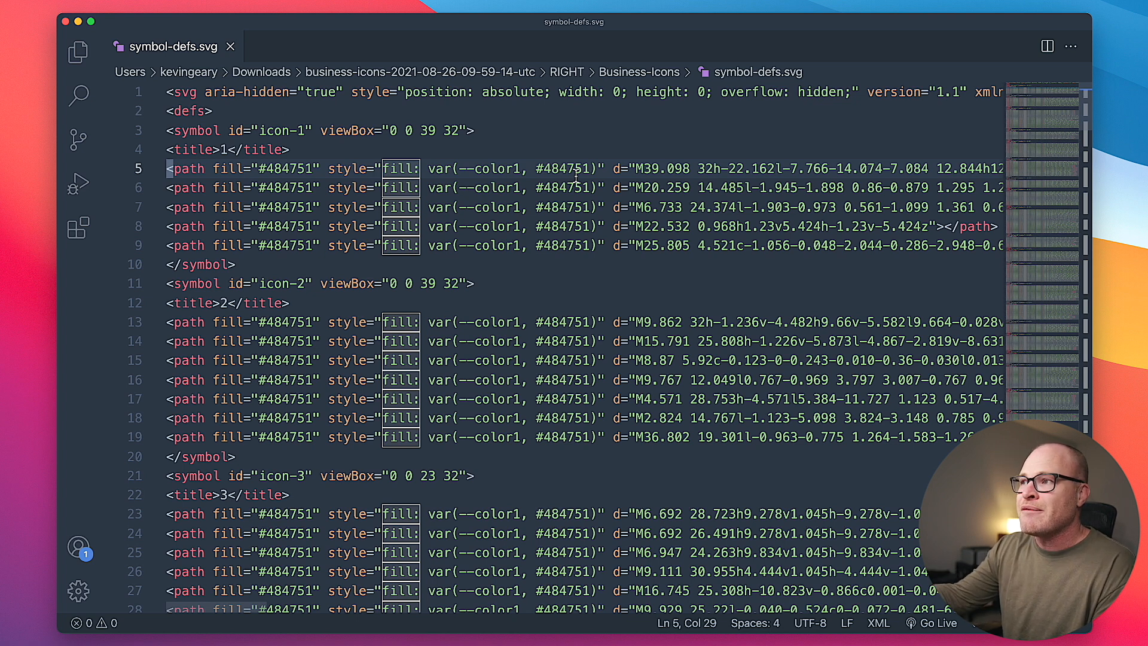
{"action": "left_click_drag", "start_coordinate": [259, 169], "coordinate": [311, 169]}
{"action": "left_click", "coordinate": [398, 169]}
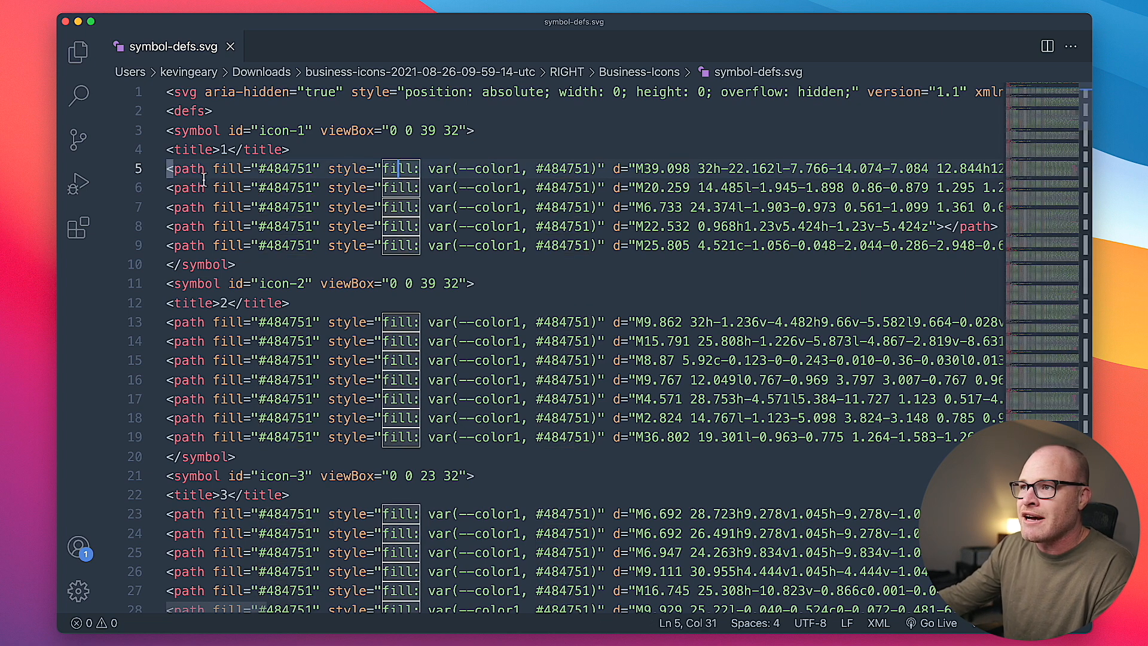
- Copy the fill="#484751" attribute together with its style="fill: var(--color1, #484751)" attribute from the first icon's first path
{"action": "left_click_drag", "start_coordinate": [213, 169], "coordinate": [609, 169]}
{"action": "right_click", "coordinate": [609, 170]}
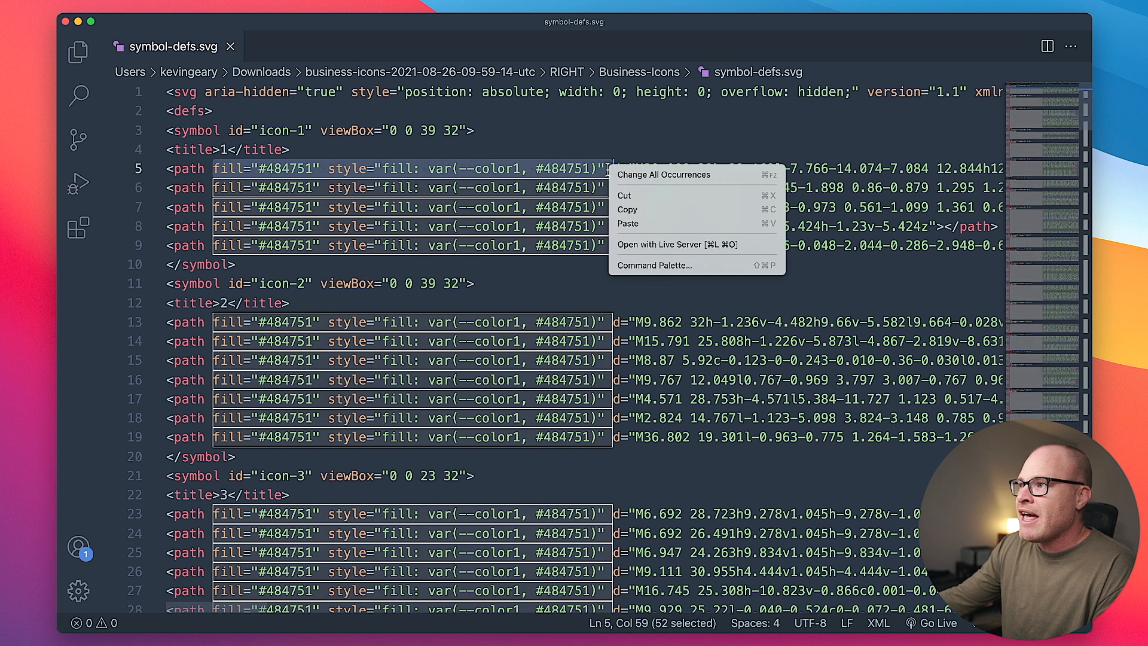
{"action": "left_click", "coordinate": [625, 209]}
{"action": "left_click", "coordinate": [643, 189]}
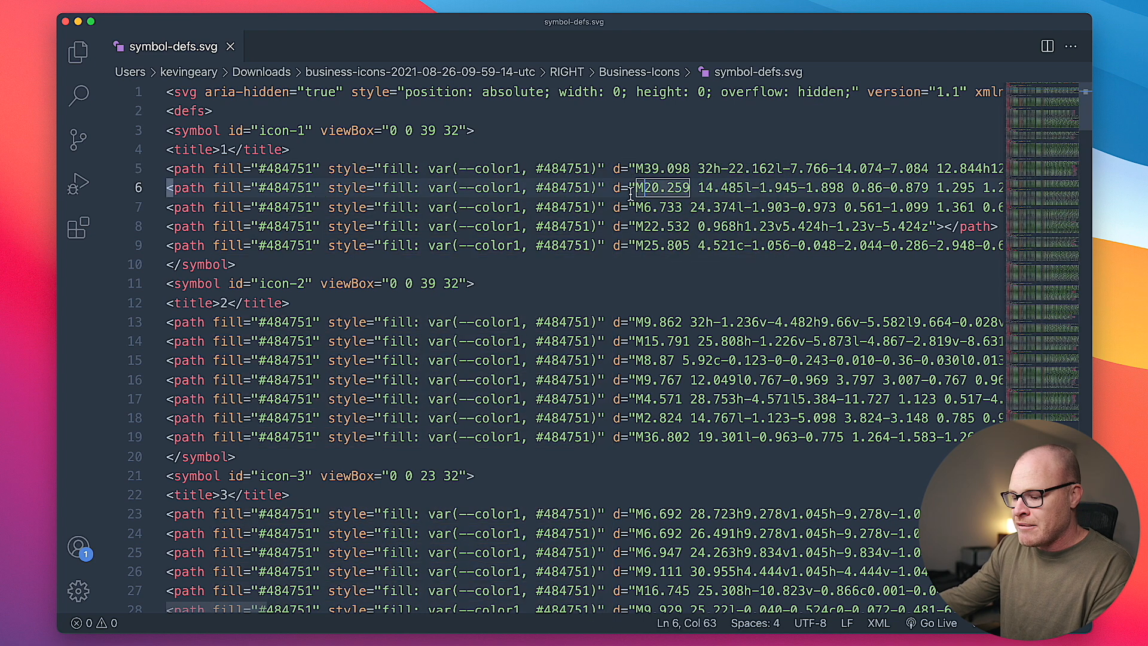
- Remove every occurrence of the copied fill="#484751" and style="fill: var(--color1, #484751)" attributes from symbol-defs.svg by replacing them all with nothing
{"action": "key", "text": "super+a"}
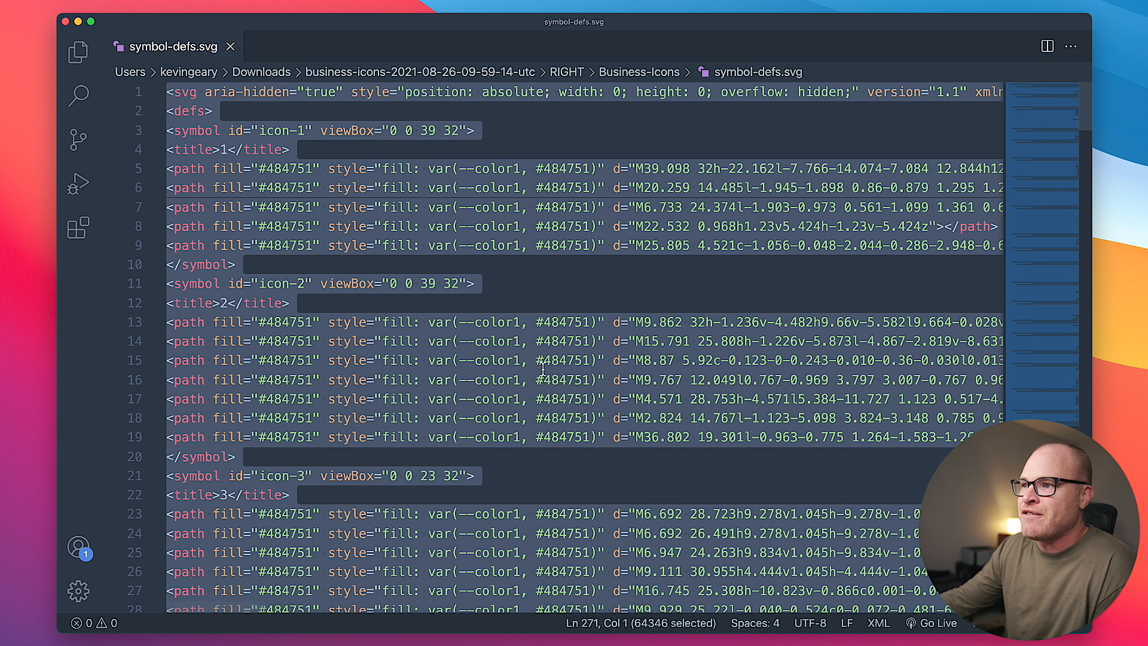
{"action": "left_click", "coordinate": [76, 5]}
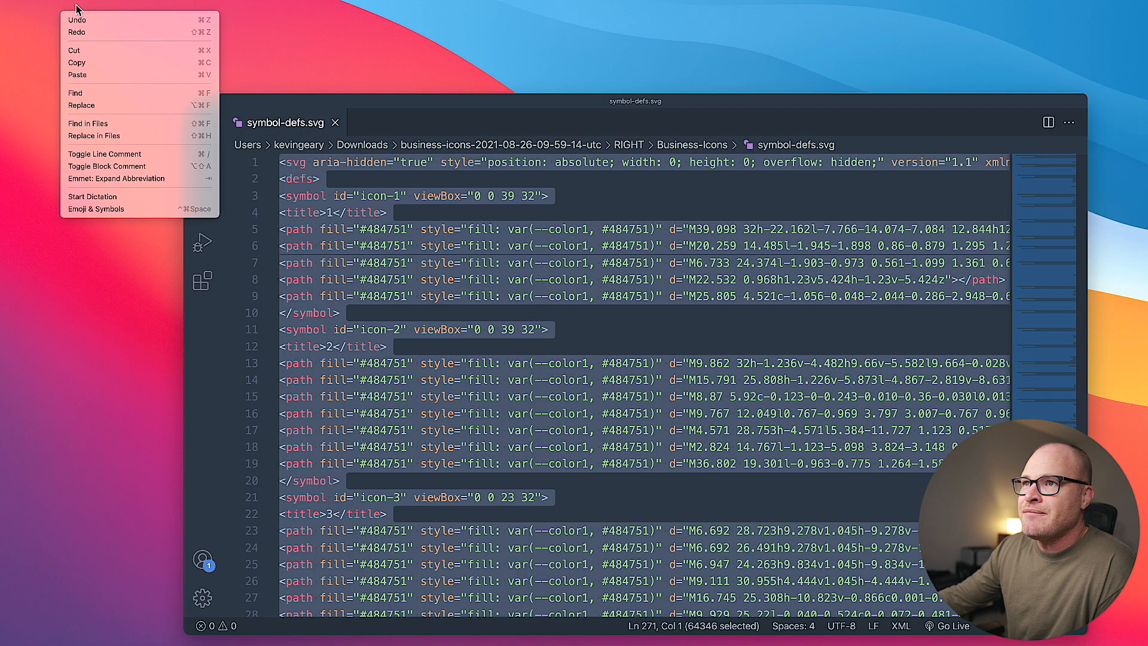
{"action": "left_click", "coordinate": [87, 106]}
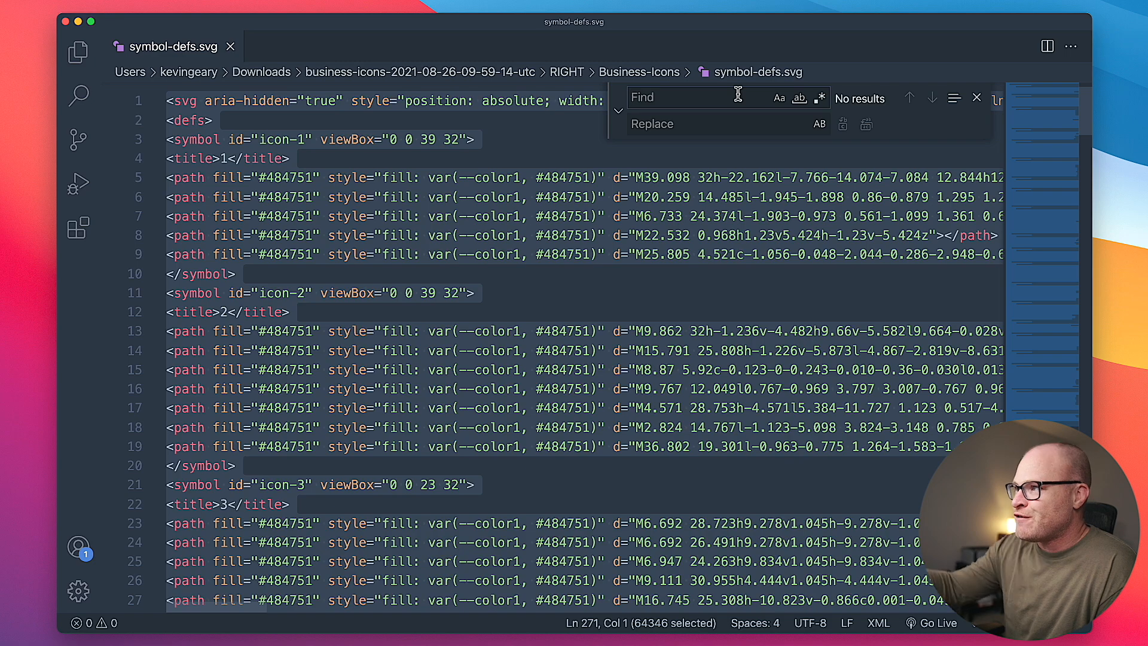
{"action": "key", "text": "super+v"}
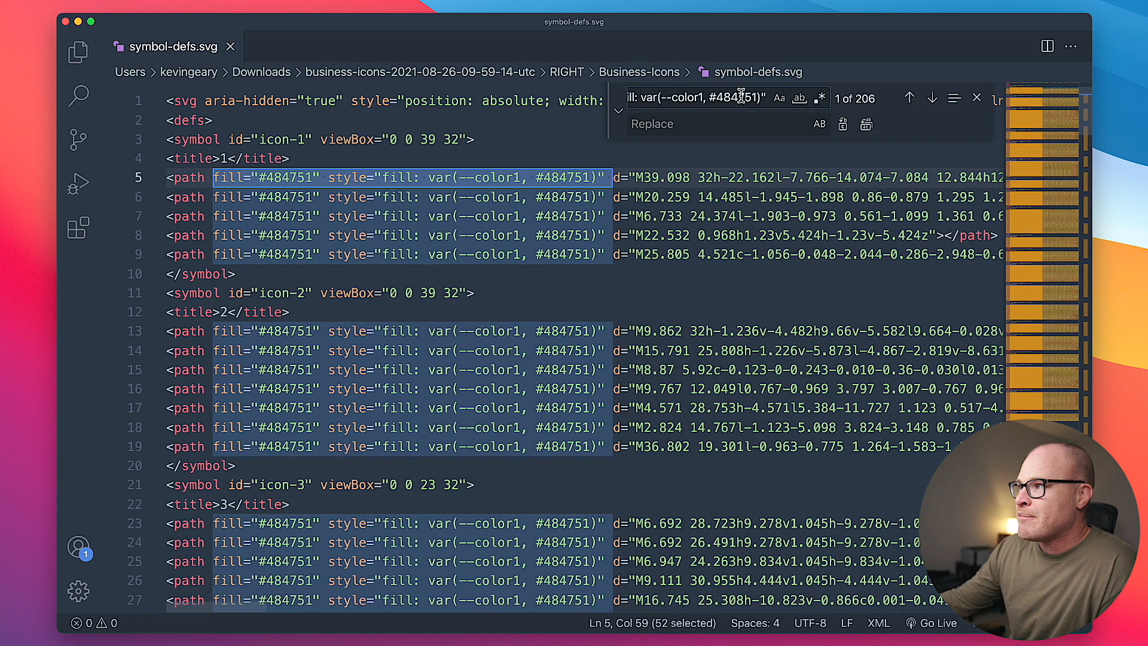
{"action": "scroll", "coordinate": [588, 189], "scroll_direction": "down", "scroll_amount": 20}
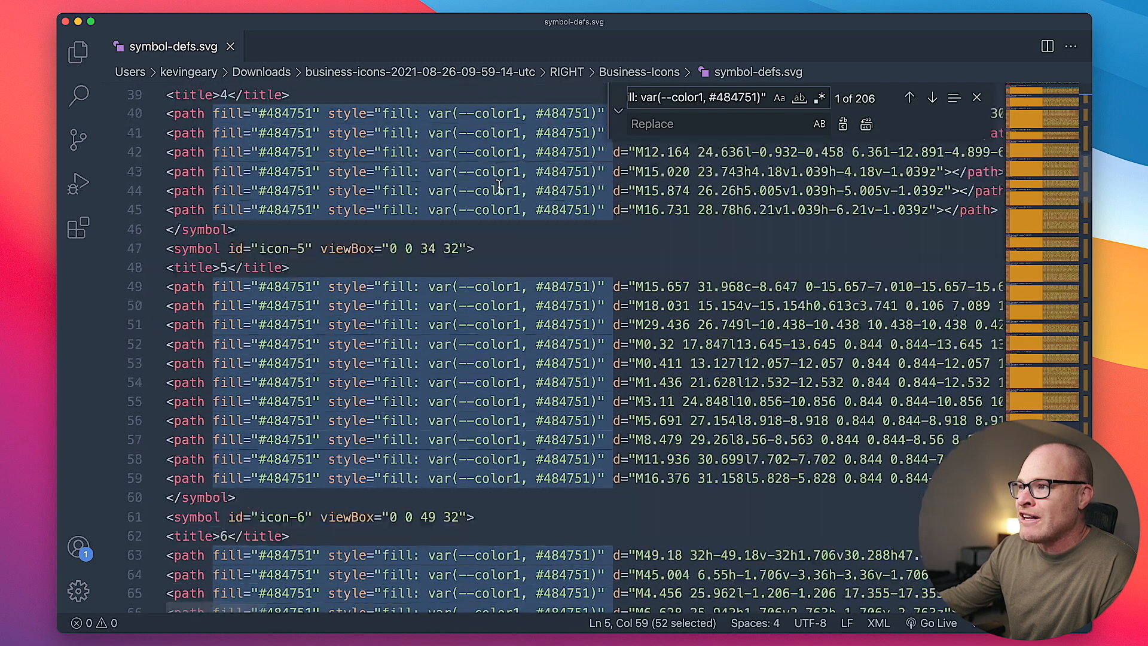
{"action": "scroll", "coordinate": [500, 187], "scroll_direction": "down", "scroll_amount": 20}
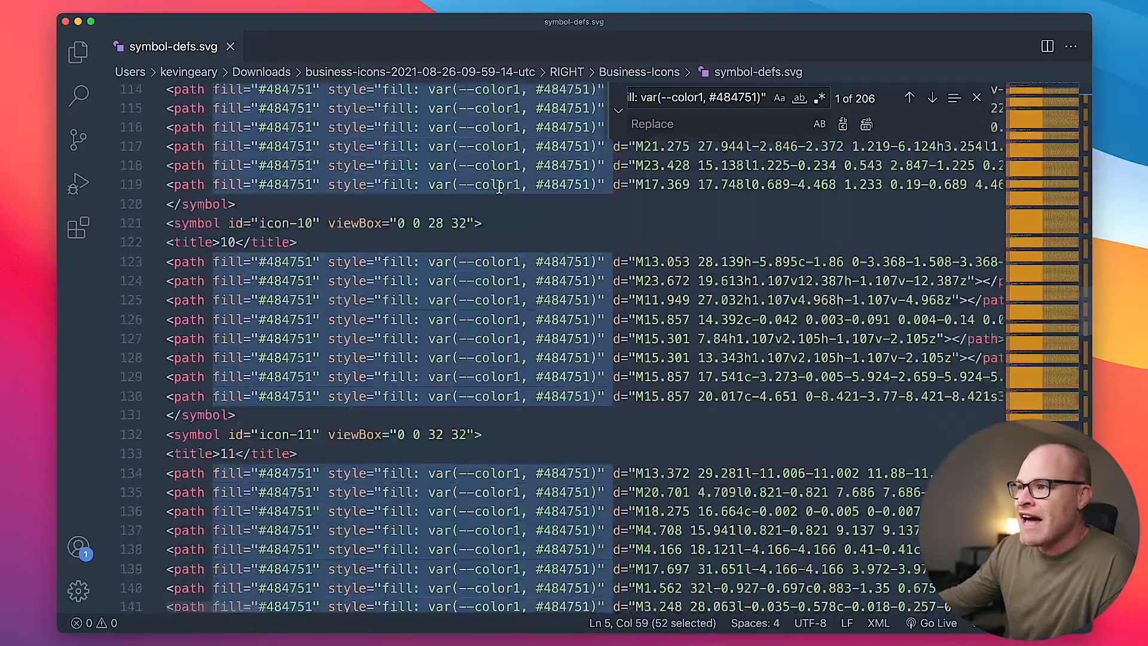
{"action": "scroll", "coordinate": [499, 187], "scroll_direction": "down", "scroll_amount": 20}
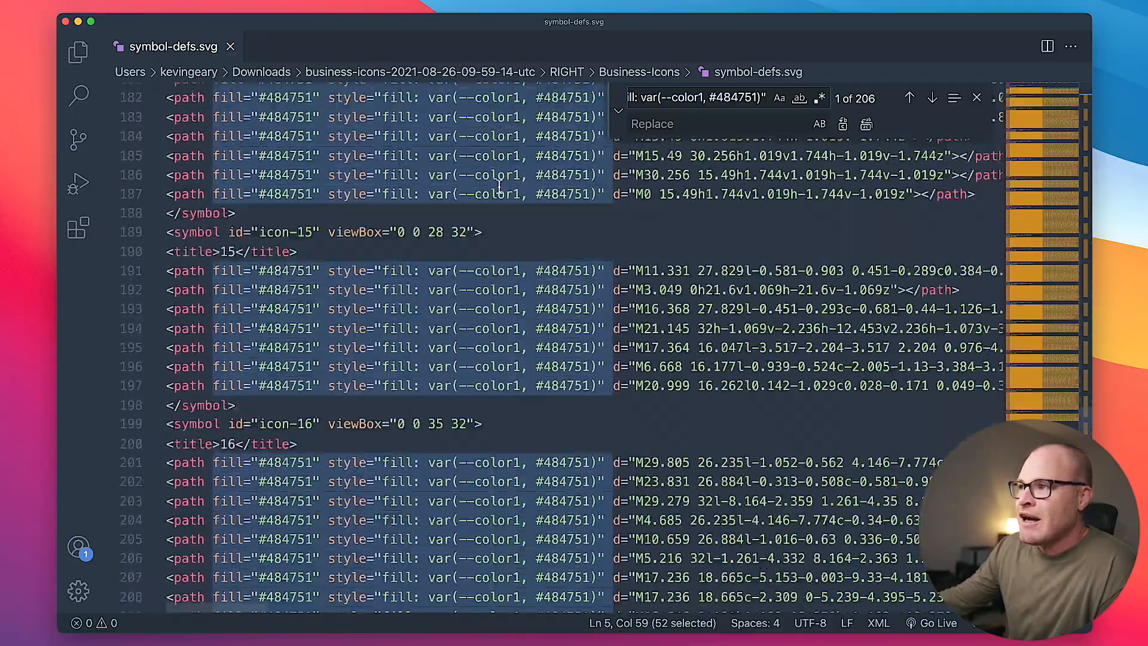
{"action": "scroll", "coordinate": [499, 187], "scroll_direction": "down", "scroll_amount": 15}
{"action": "scroll", "coordinate": [499, 188], "scroll_direction": "up", "scroll_amount": 20}
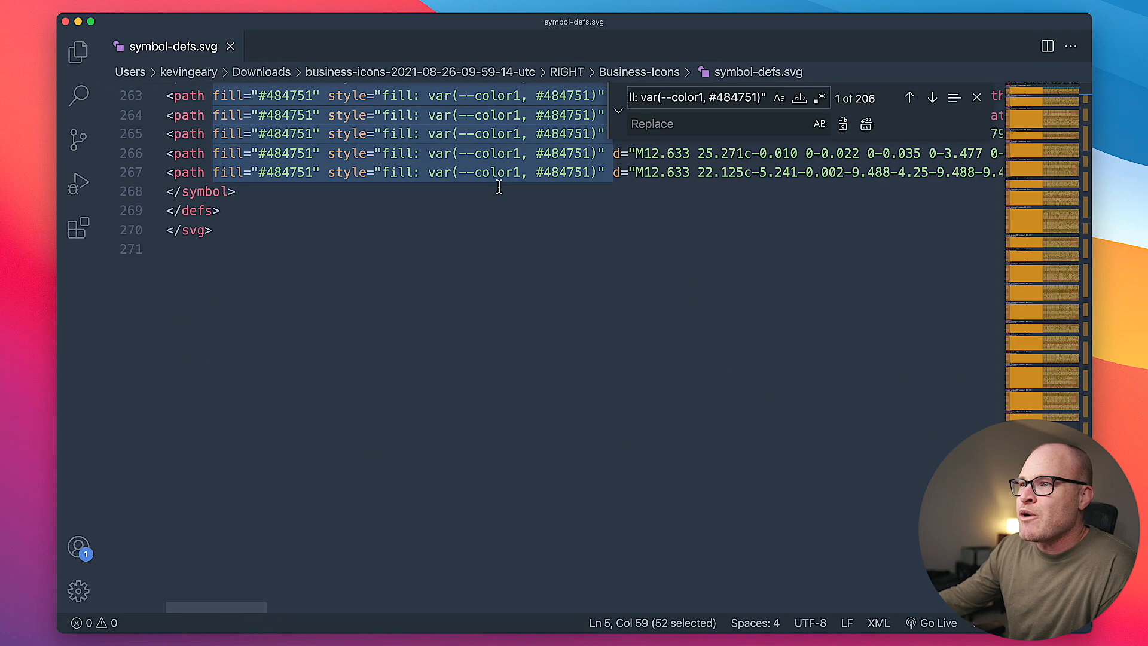
{"action": "scroll", "coordinate": [499, 187], "scroll_direction": "up", "scroll_amount": 20}
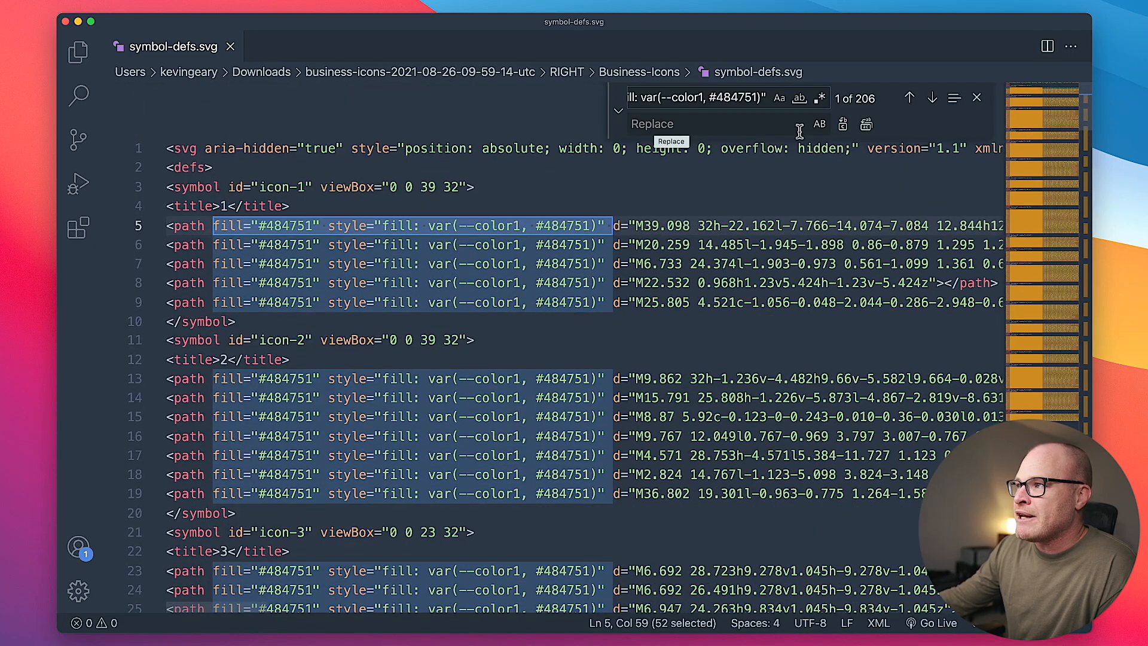
{"action": "left_click", "coordinate": [866, 125]}
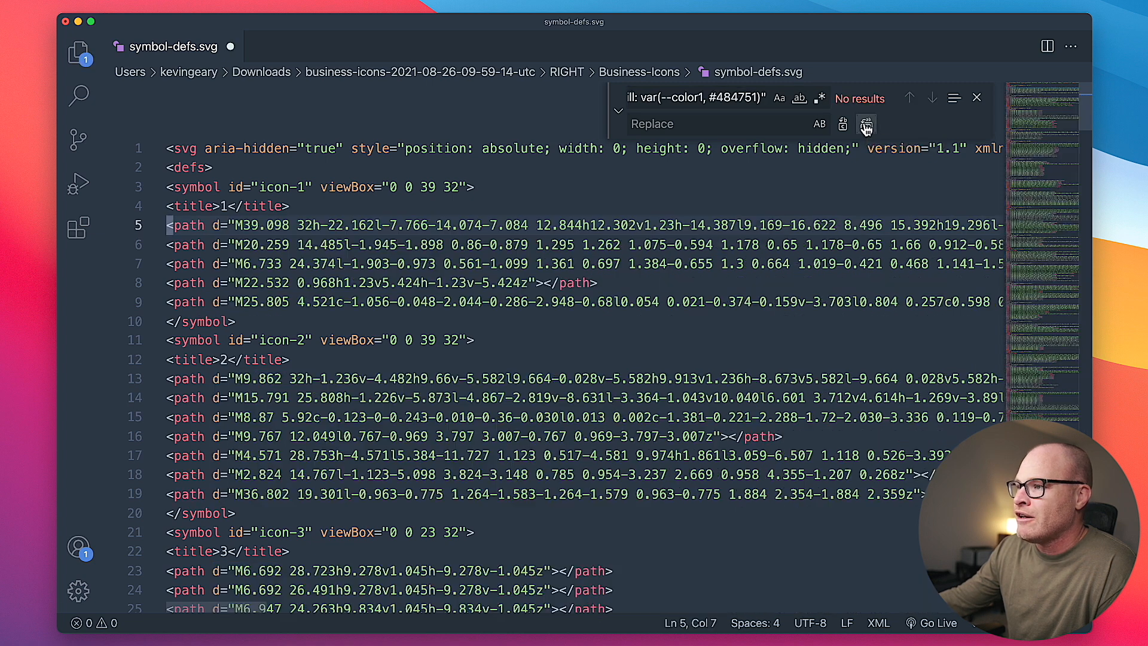
- Check the path lines of the icons in symbol-defs.svg for leftover fills and save the file
{"action": "left_click", "coordinate": [525, 236]}
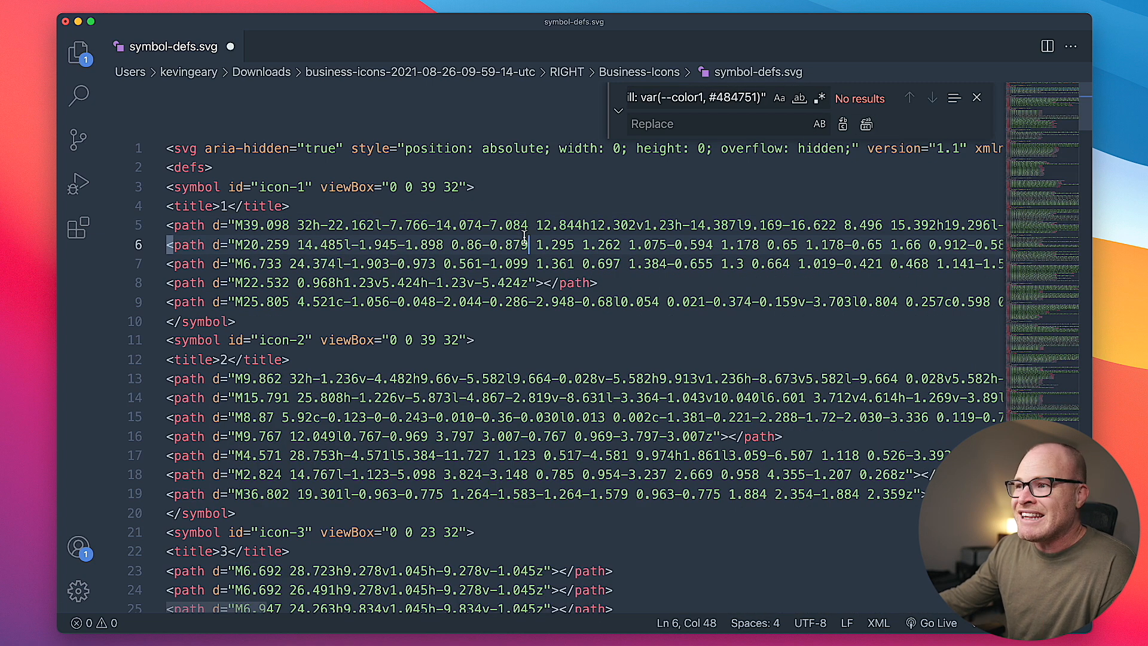
{"action": "scroll", "coordinate": [525, 236], "scroll_direction": "down", "scroll_amount": 20}
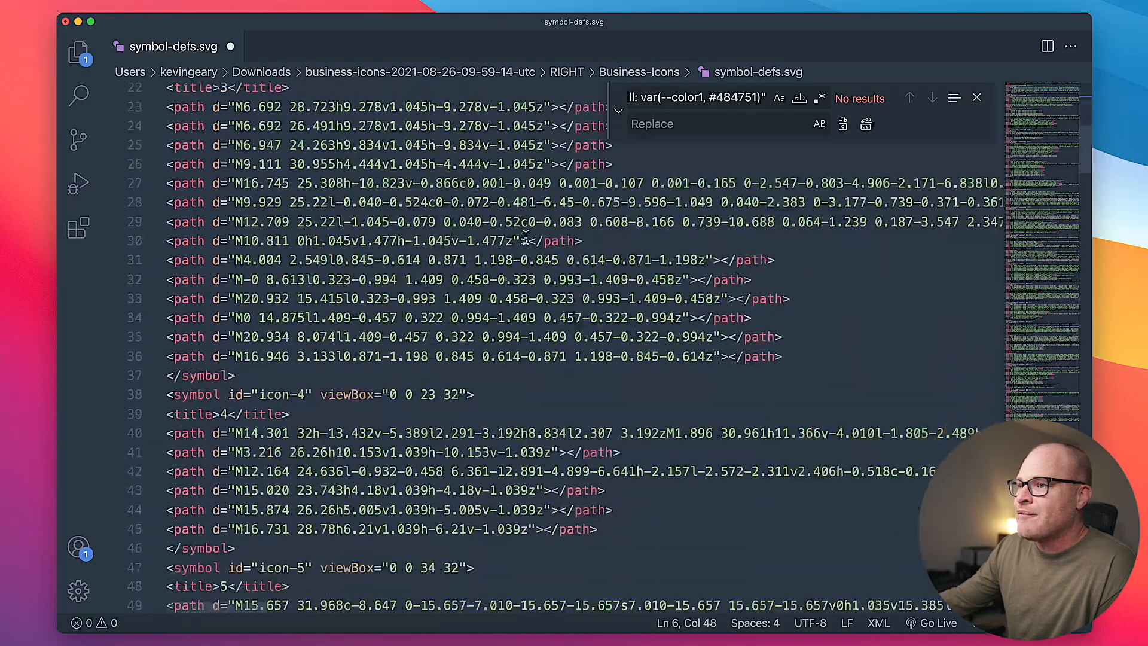
{"action": "scroll", "coordinate": [526, 237], "scroll_direction": "down", "scroll_amount": 20}
{"action": "scroll", "coordinate": [525, 237], "scroll_direction": "up", "scroll_amount": 20}
{"action": "scroll", "coordinate": [525, 238], "scroll_direction": "up", "scroll_amount": 15}
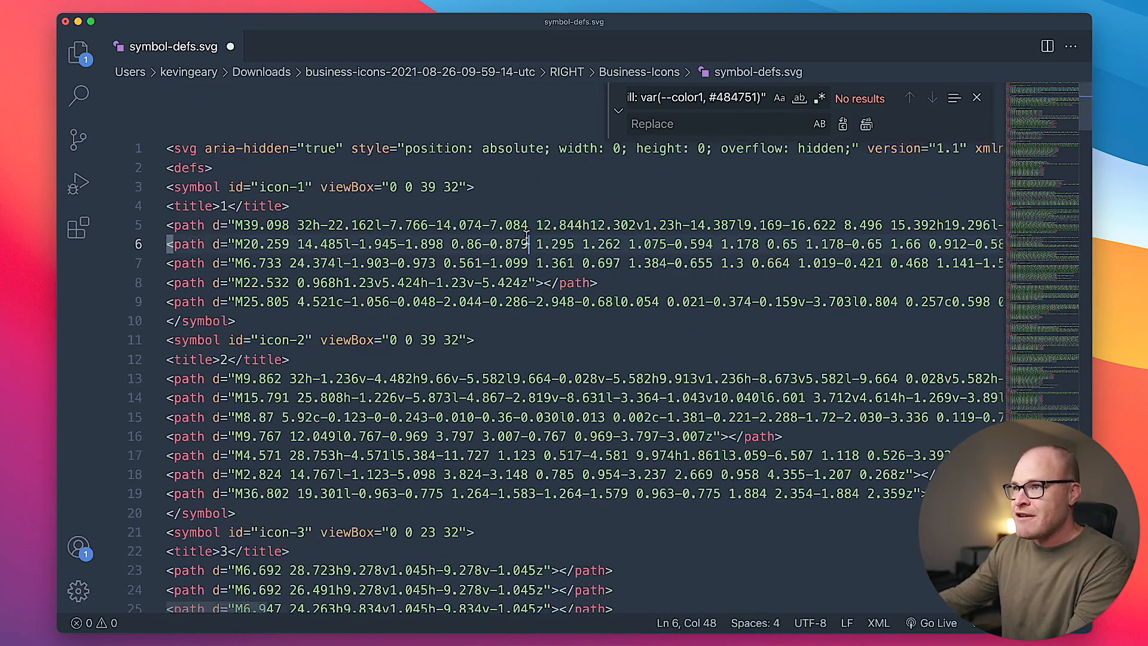
{"action": "key", "text": "super+s"}
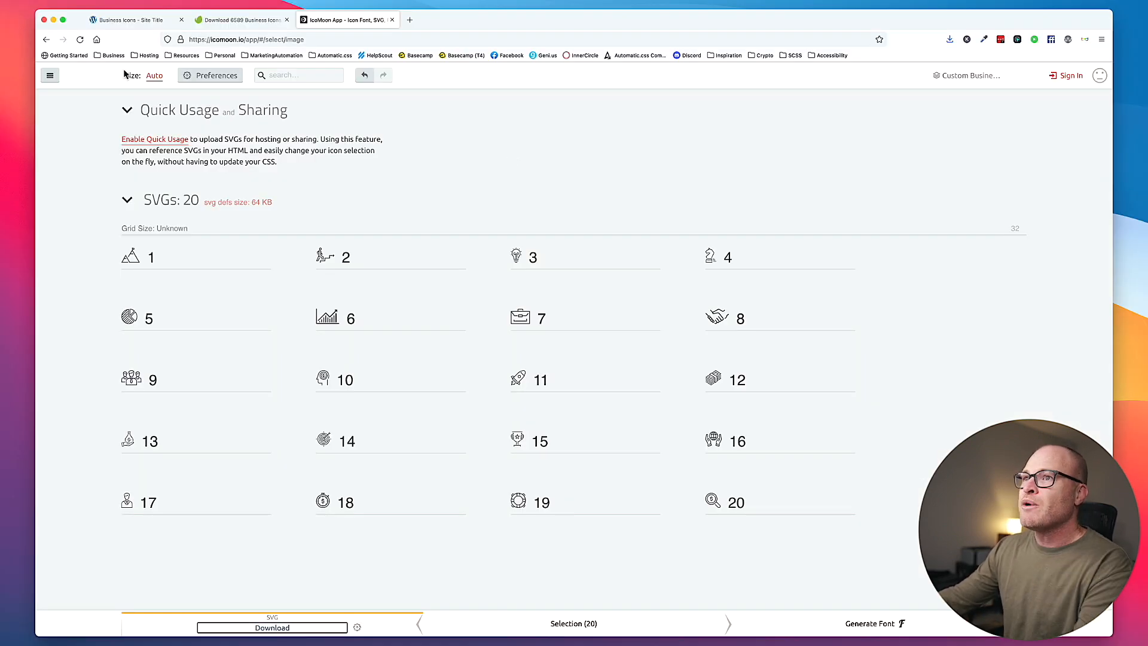
- In the browser's Oxygen builder, delete the person image from the first card, put its thumbs-up icon back, and save the page
{"action": "left_click", "coordinate": [141, 20]}
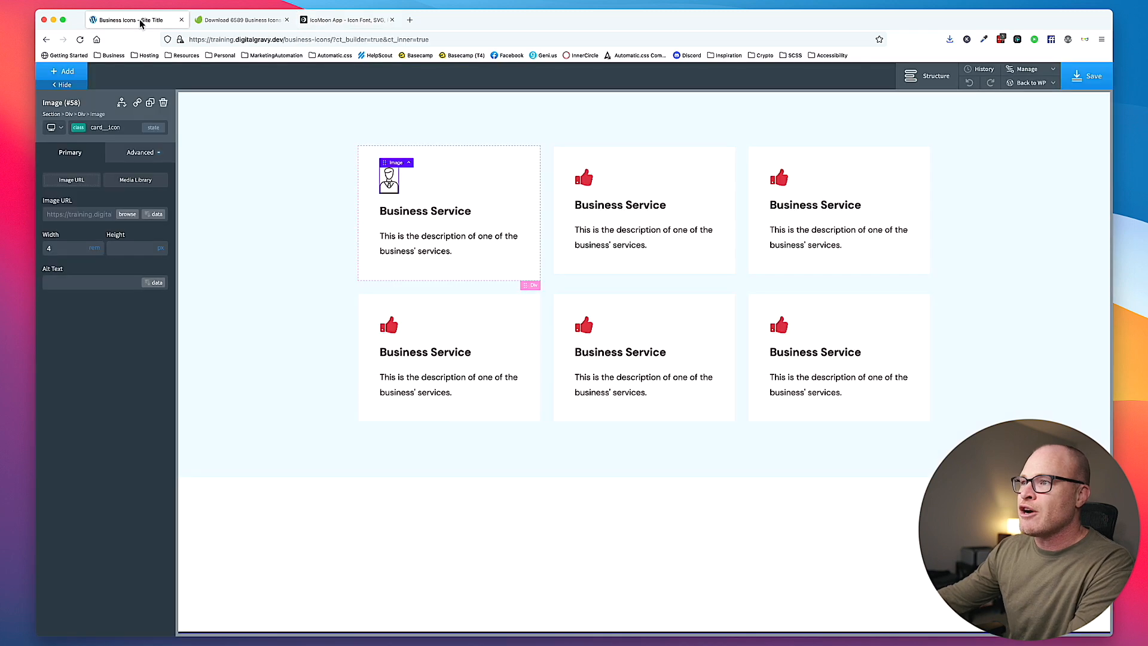
{"action": "left_click", "coordinate": [163, 102]}
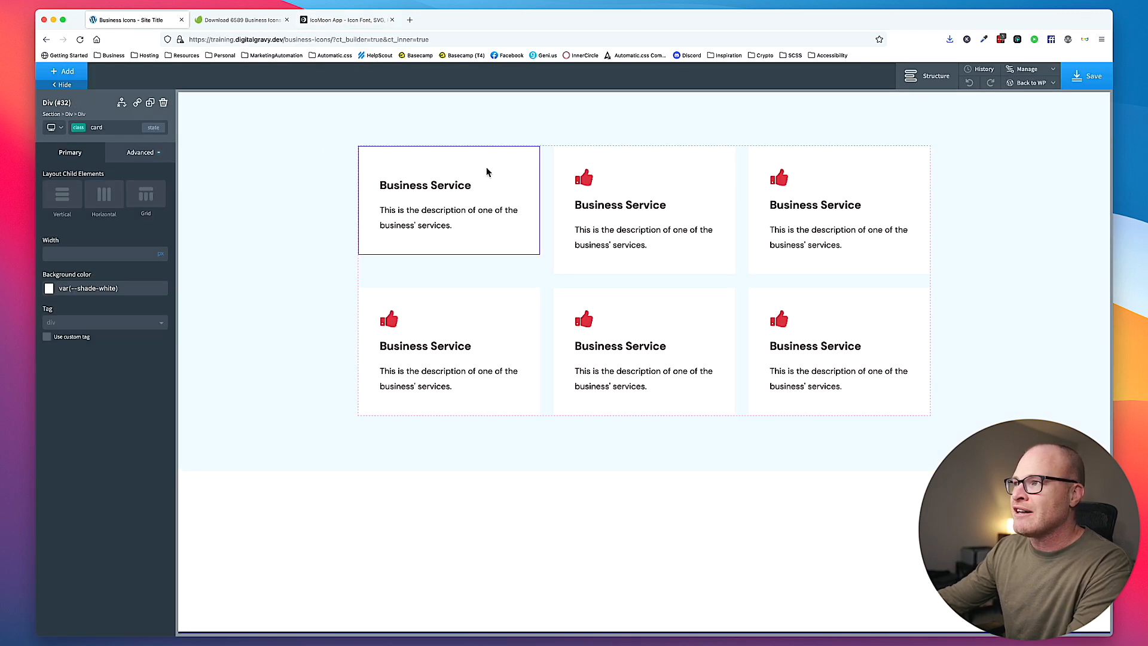
{"action": "left_click", "coordinate": [584, 177]}
{"action": "left_click_drag", "start_coordinate": [386, 160], "coordinate": [388, 162]}
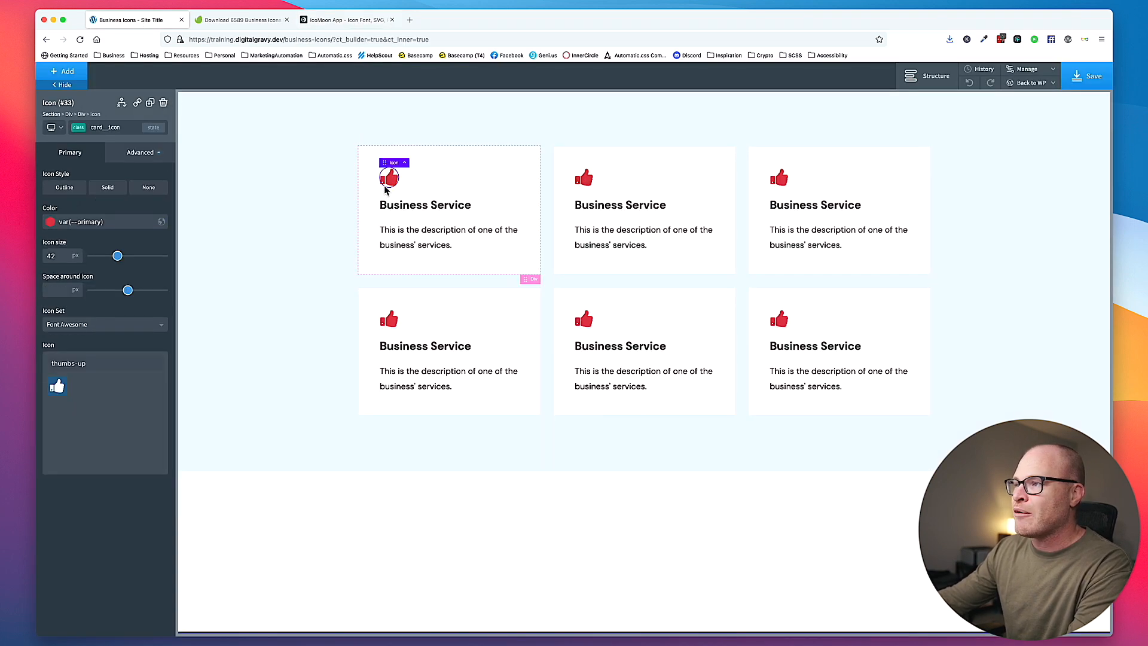
{"action": "left_click", "coordinate": [1088, 76]}
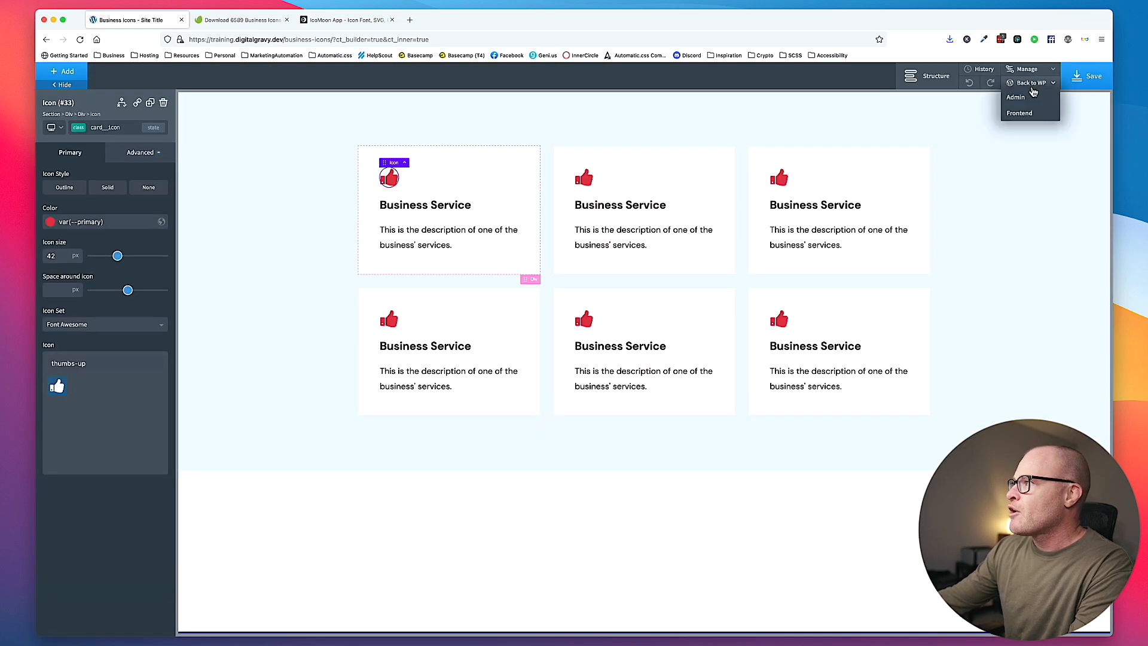
- Go to the WordPress admin in a separate tab and open the SVG Sets section of the Oxygen settings
{"action": "left_click", "coordinate": [1027, 98], "text": "super"}
{"action": "left_click", "coordinate": [237, 20]}
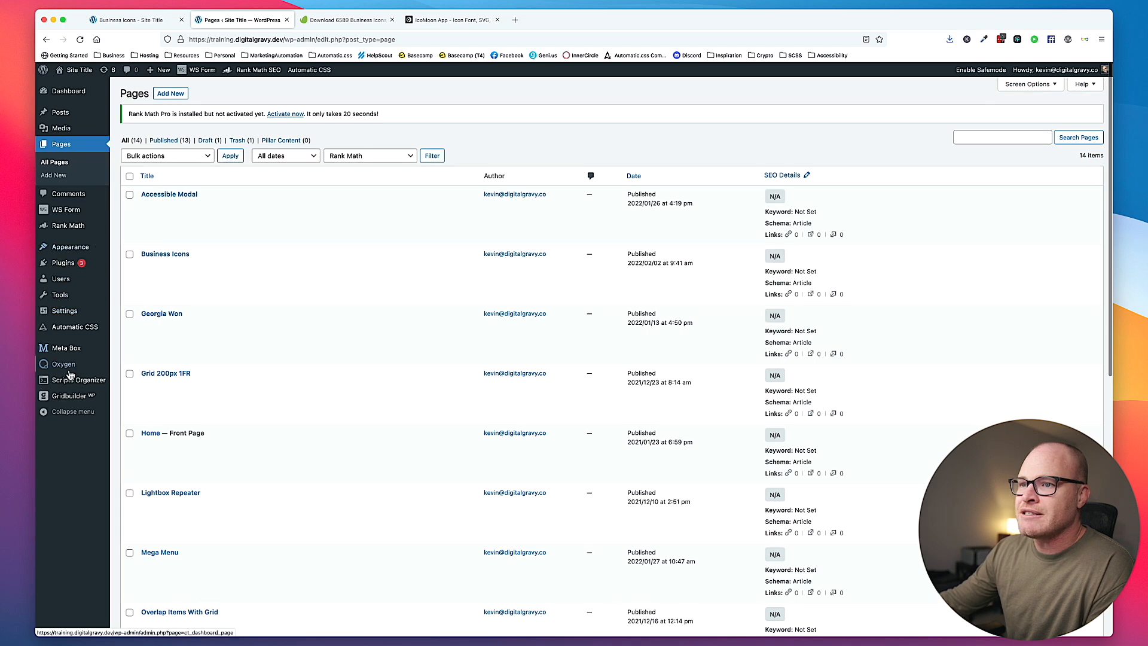
{"action": "mouse_move", "coordinate": [63, 364]}
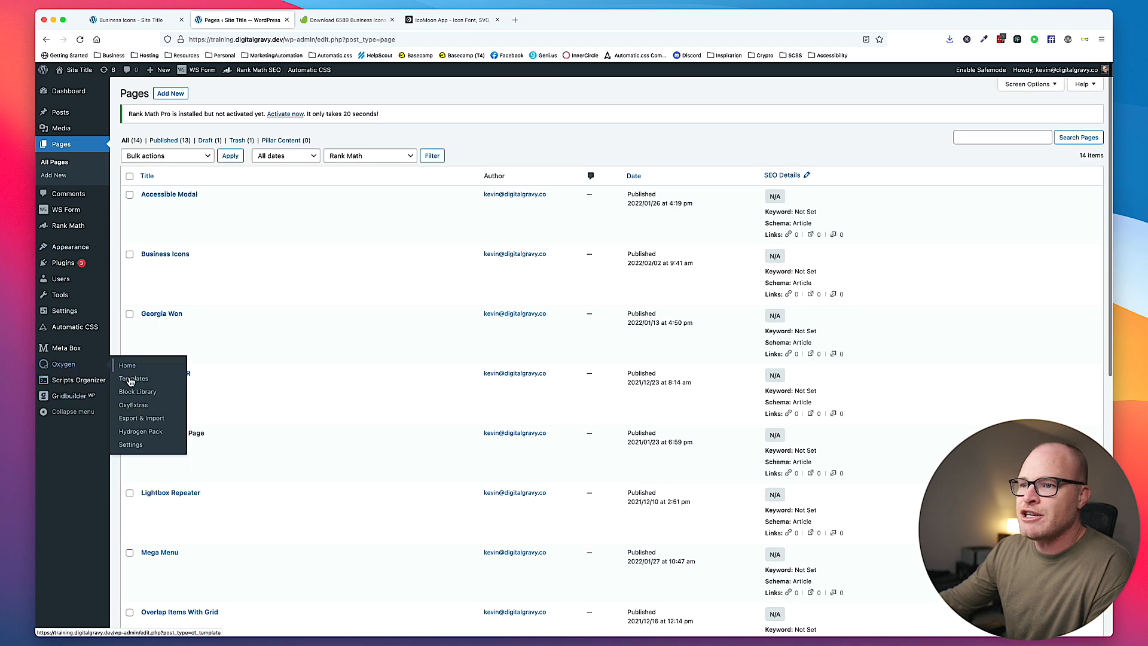
{"action": "left_click", "coordinate": [128, 444]}
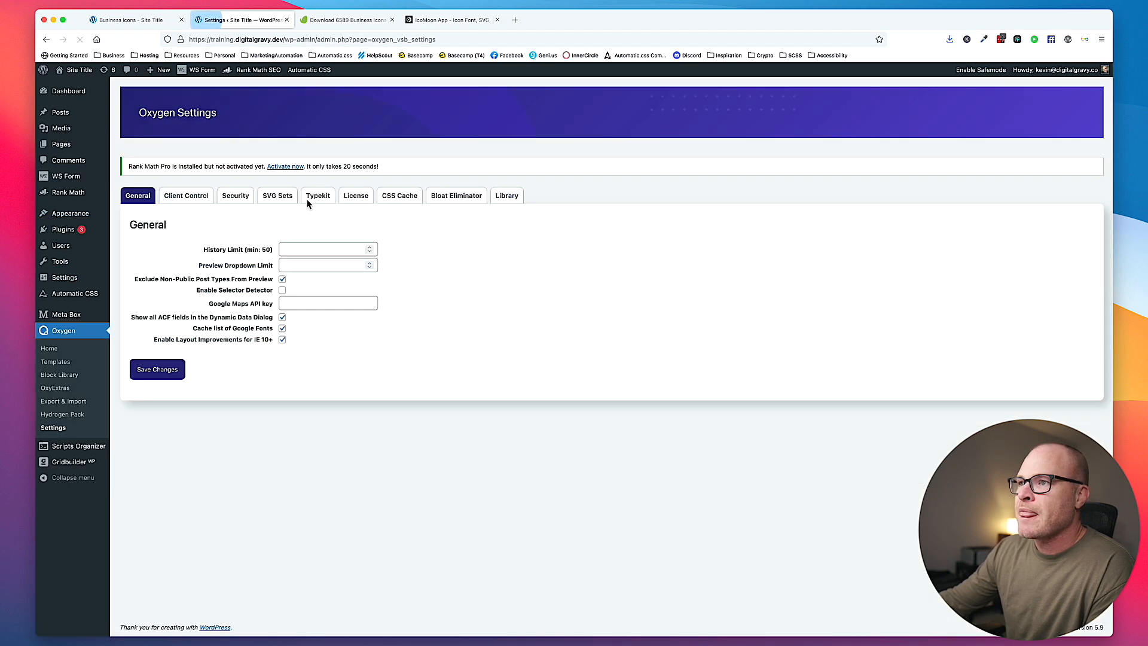
{"action": "left_click", "coordinate": [277, 196]}
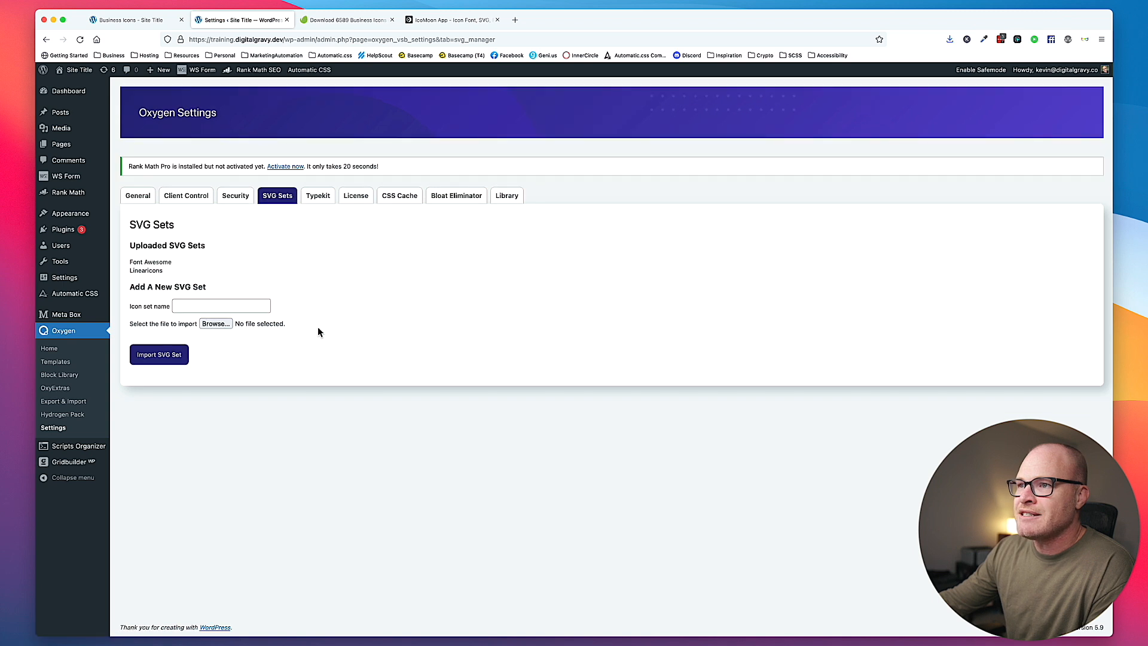
- Import symbol-defs.svg from the Business-Icons folder as a new SVG set named Business Icons
{"action": "left_click", "coordinate": [230, 300]}
{"action": "type", "text": "Business Icons"}
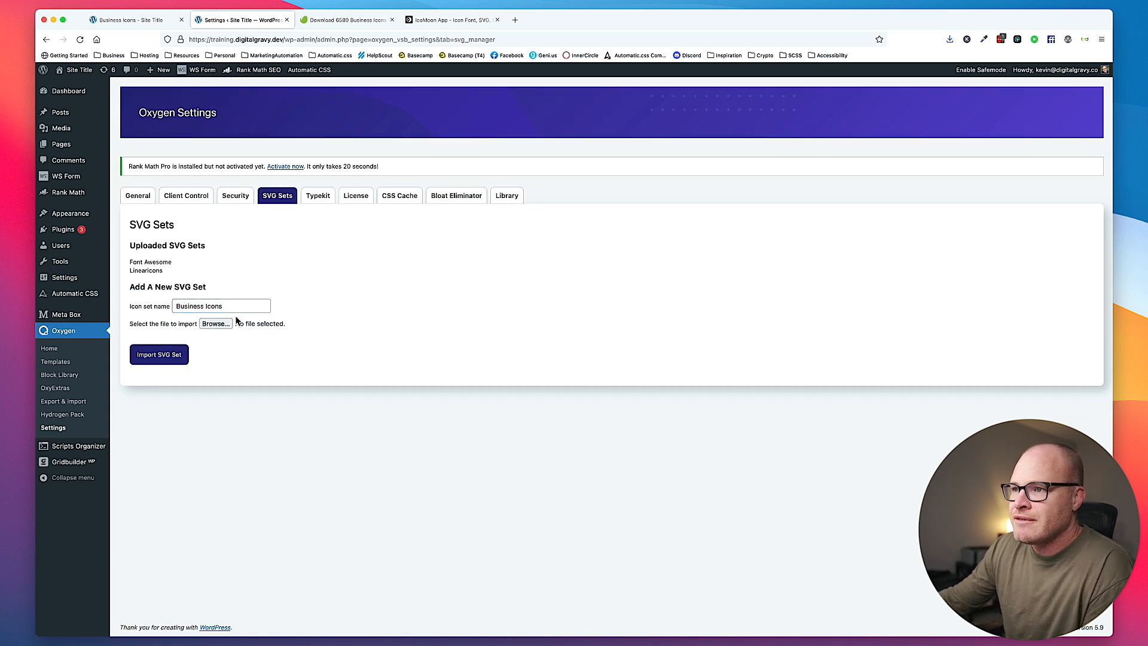
{"action": "left_click", "coordinate": [217, 324]}
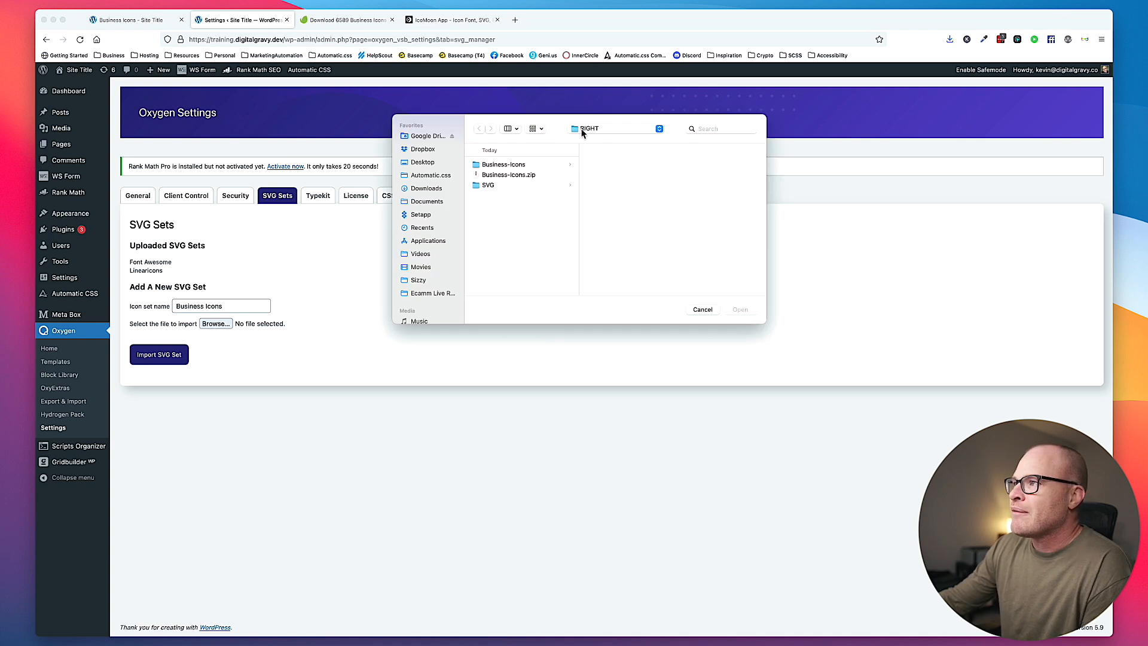
{"action": "left_click", "coordinate": [527, 165]}
{"action": "left_click", "coordinate": [616, 247]}
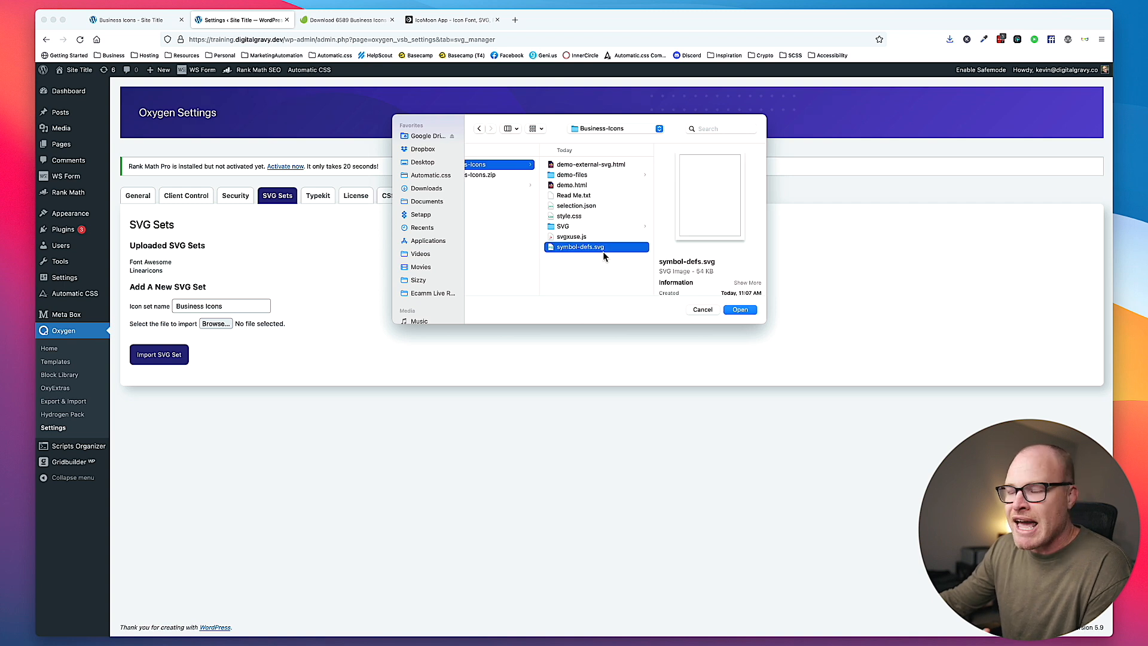
{"action": "left_click", "coordinate": [740, 310]}
{"action": "left_click", "coordinate": [177, 354]}
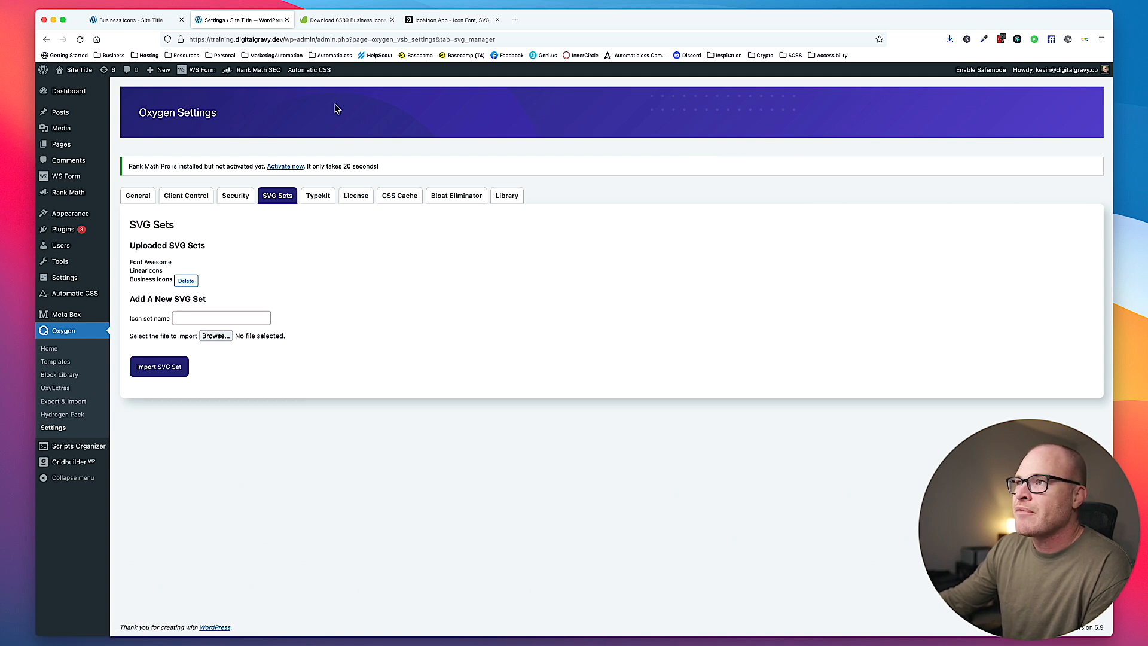
- Return to the Business Icons page in the Oxygen builder and reload it
{"action": "left_click", "coordinate": [128, 19]}
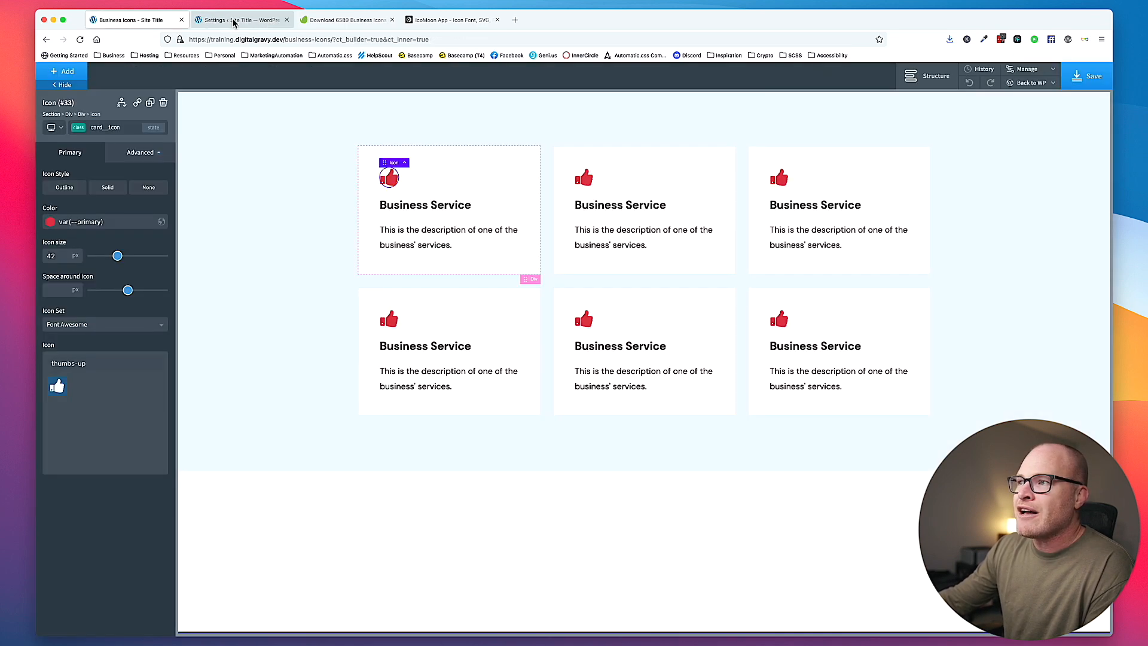
{"action": "left_click", "coordinate": [258, 155]}
{"action": "key", "text": "super+r"}
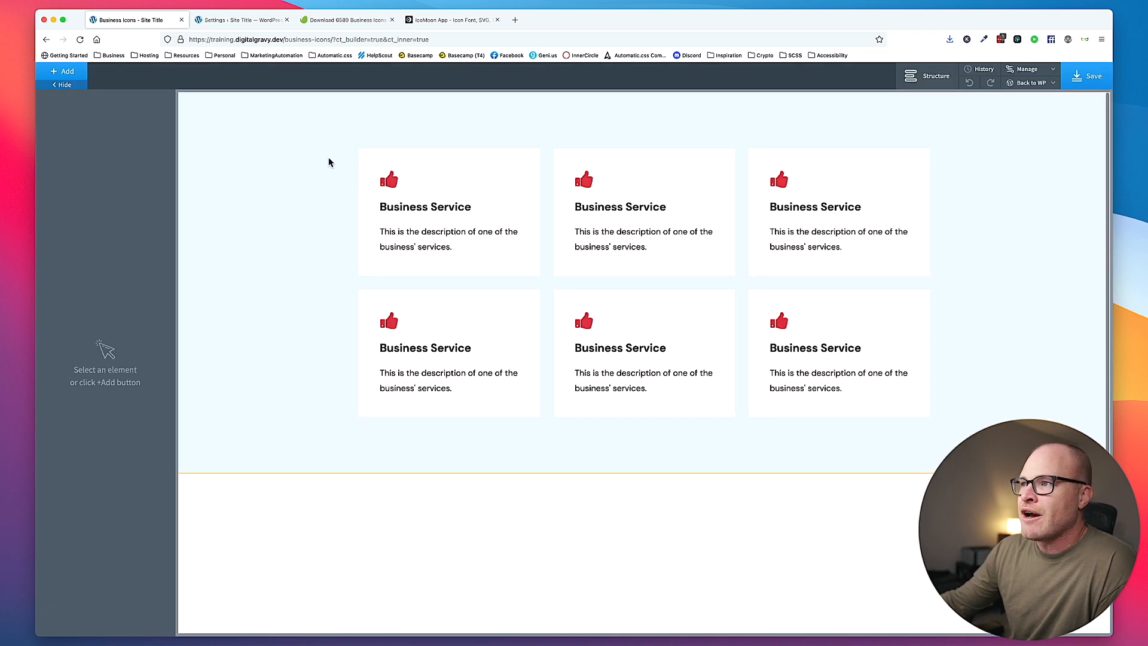
- Change the first card's icon to the chess knight from the Business Icons set and set the icon size to 60 px
{"action": "left_click", "coordinate": [390, 181]}
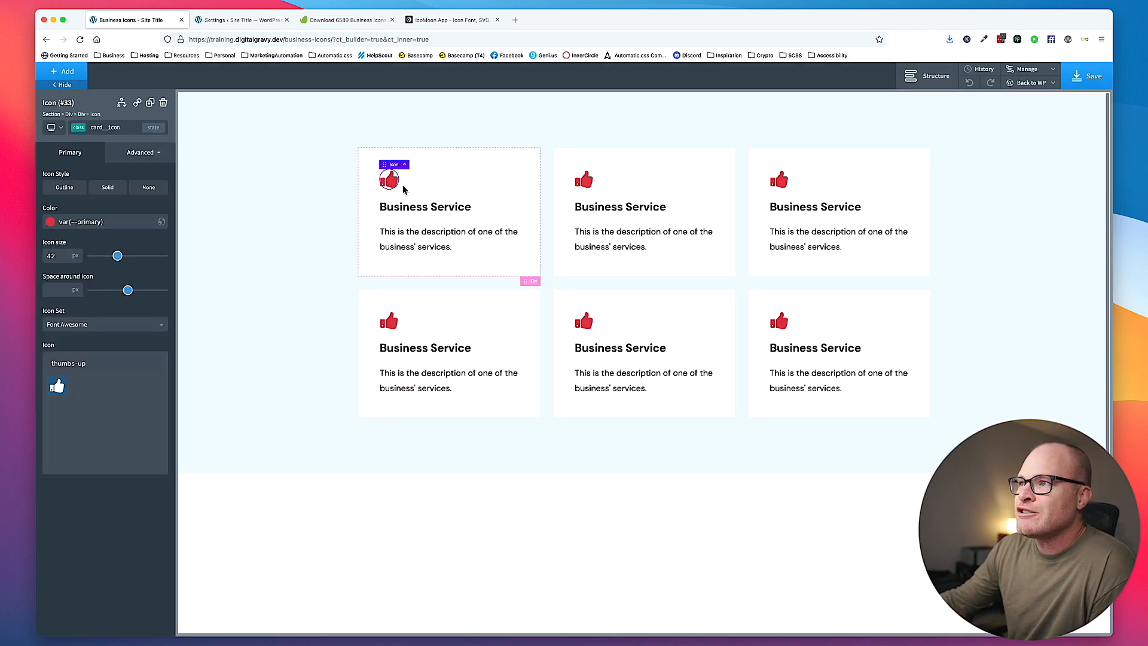
{"action": "left_click", "coordinate": [69, 329]}
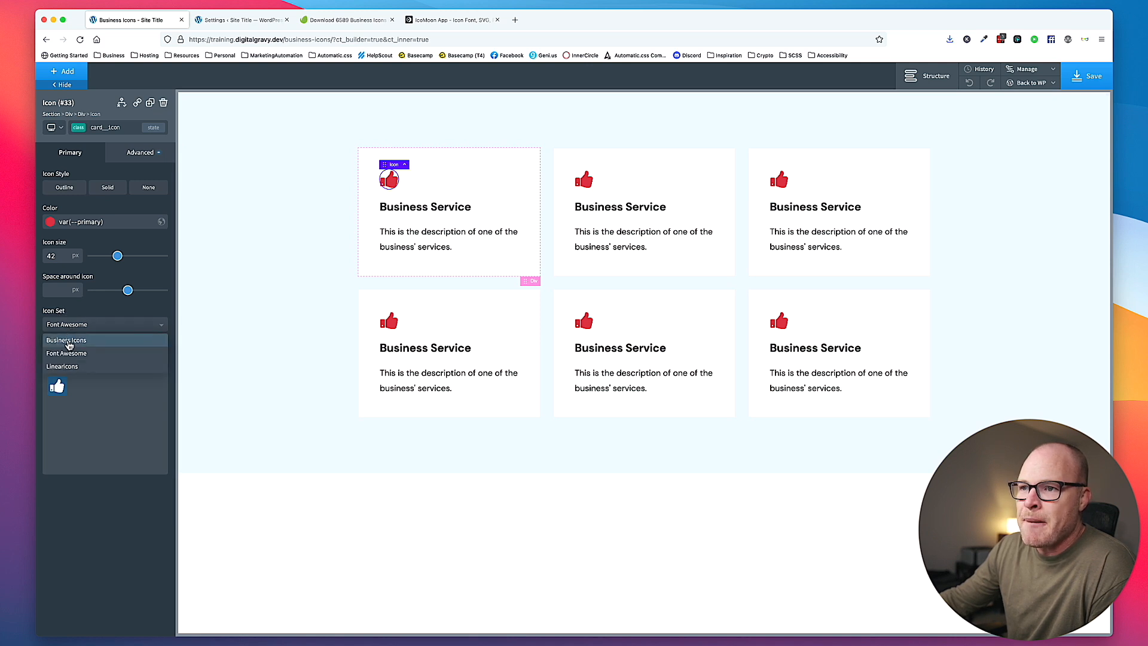
{"action": "left_click", "coordinate": [67, 340]}
{"action": "triple_click", "coordinate": [92, 365]}
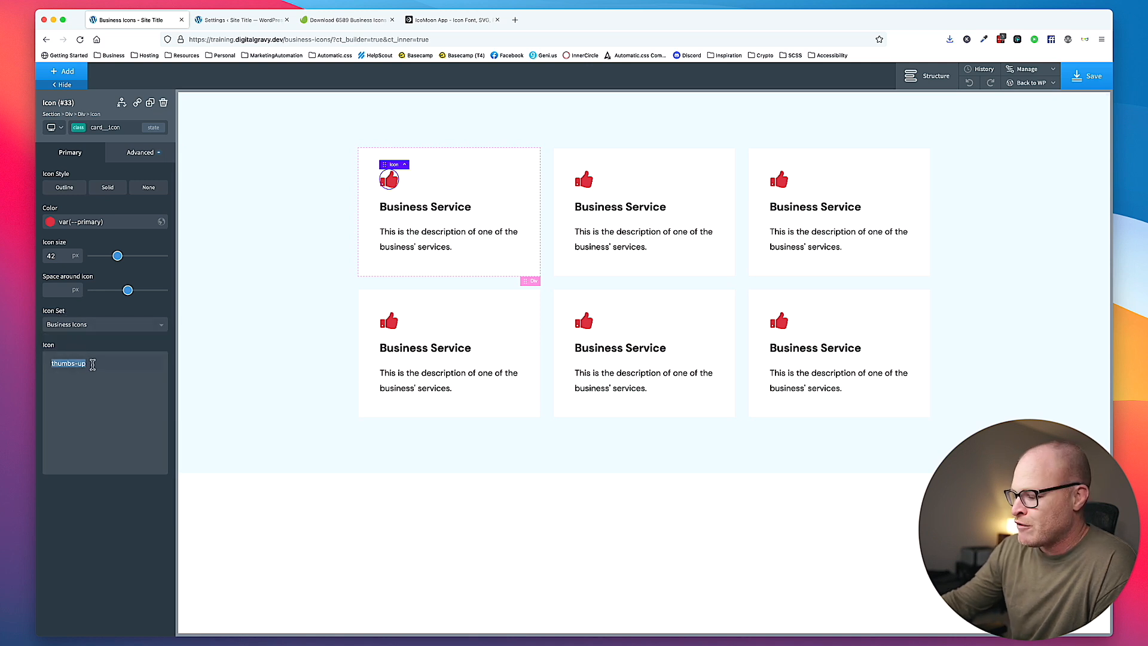
{"action": "key", "text": "BackSpace"}
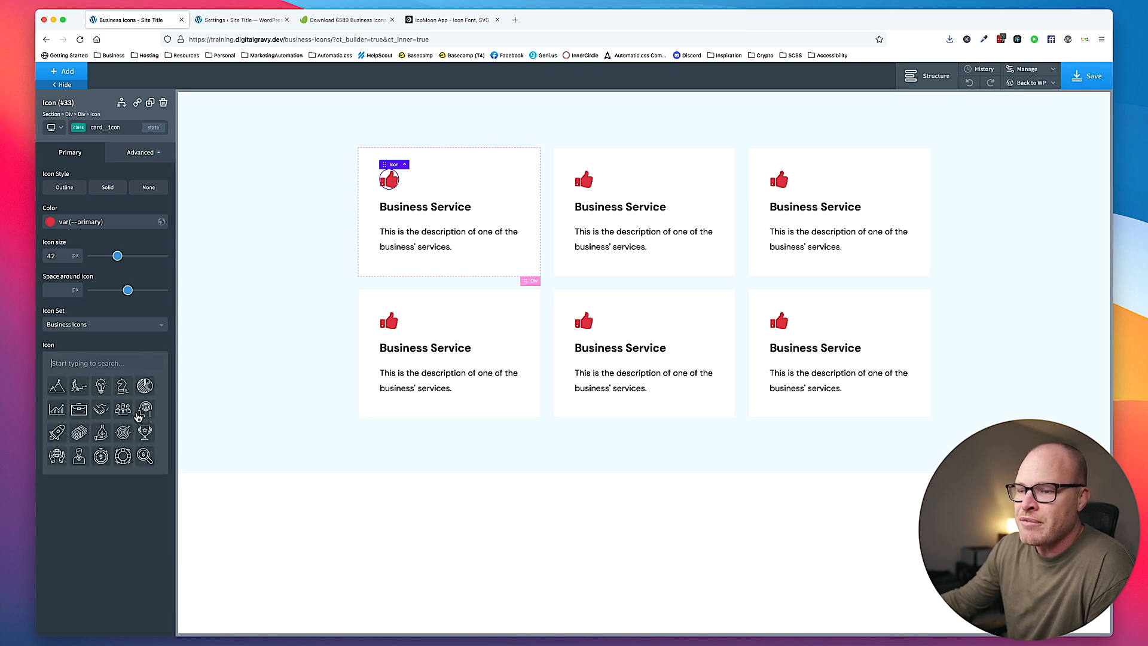
{"action": "left_click", "coordinate": [122, 388]}
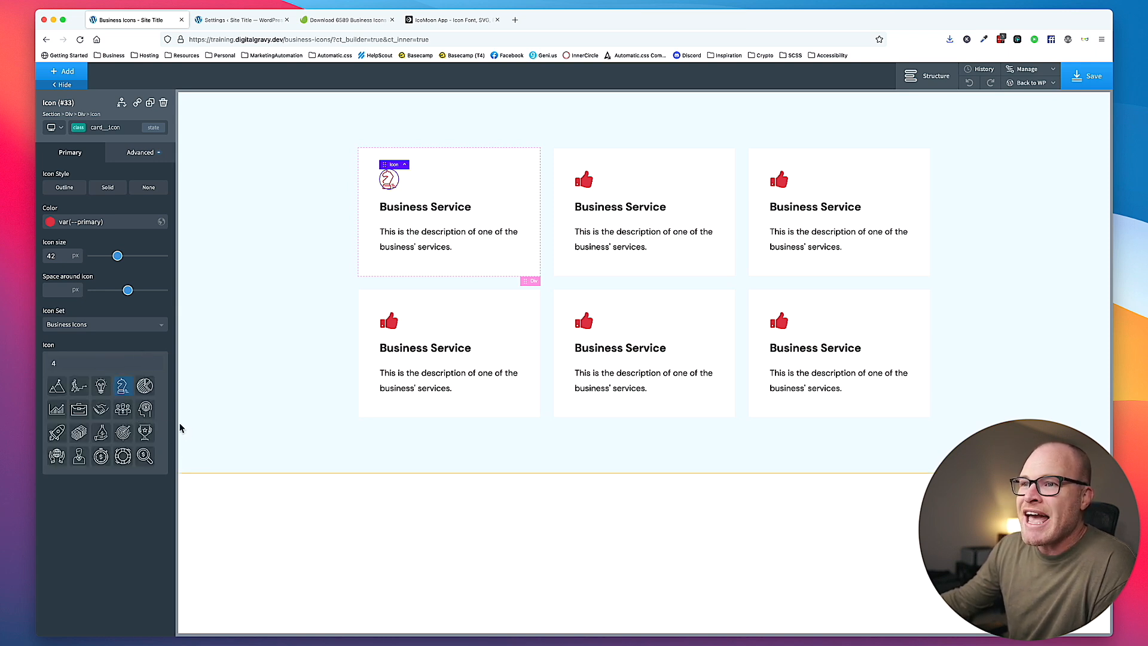
{"action": "double_click", "coordinate": [61, 255]}
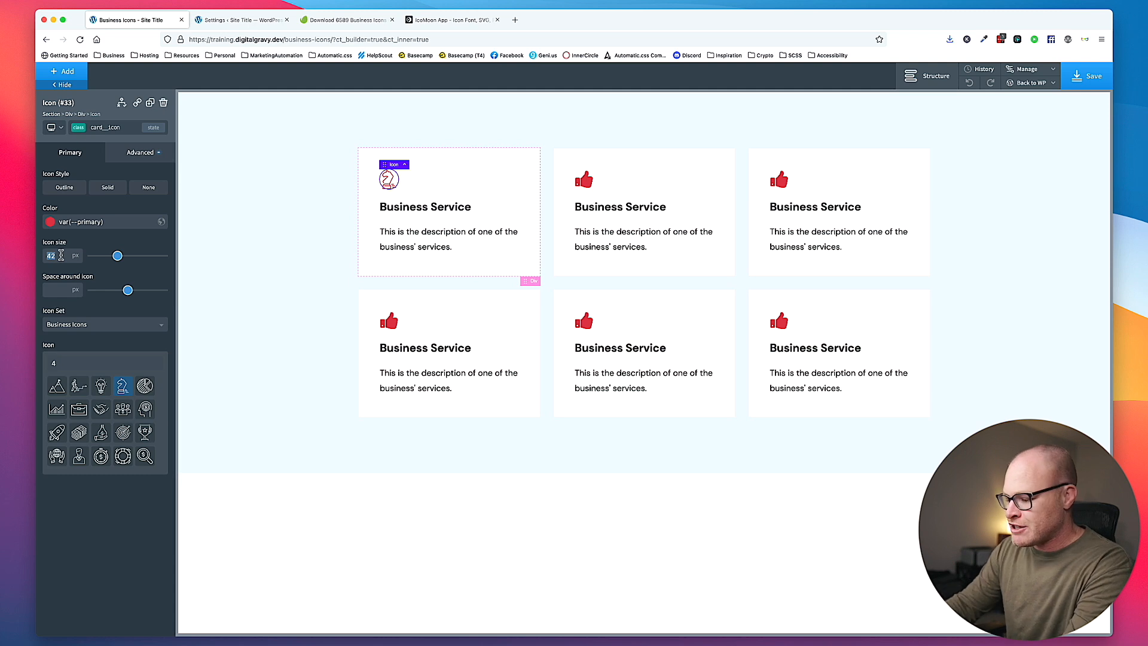
{"action": "type", "text": "60"}
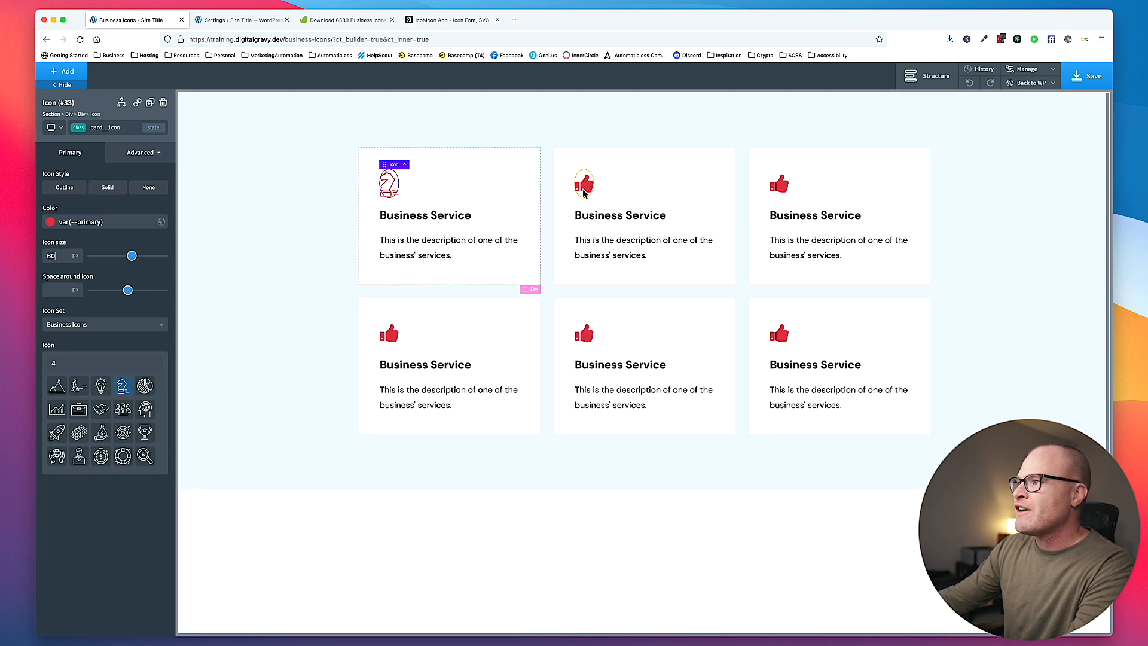
- Change the second card's icon to the mountain peaks with a flag from the Business Icons set
{"action": "left_click", "coordinate": [584, 184]}
{"action": "left_click", "coordinate": [96, 326]}
{"action": "left_click", "coordinate": [100, 349]}
{"action": "key", "text": "super+a"}
{"action": "key", "text": "BackSpace"}
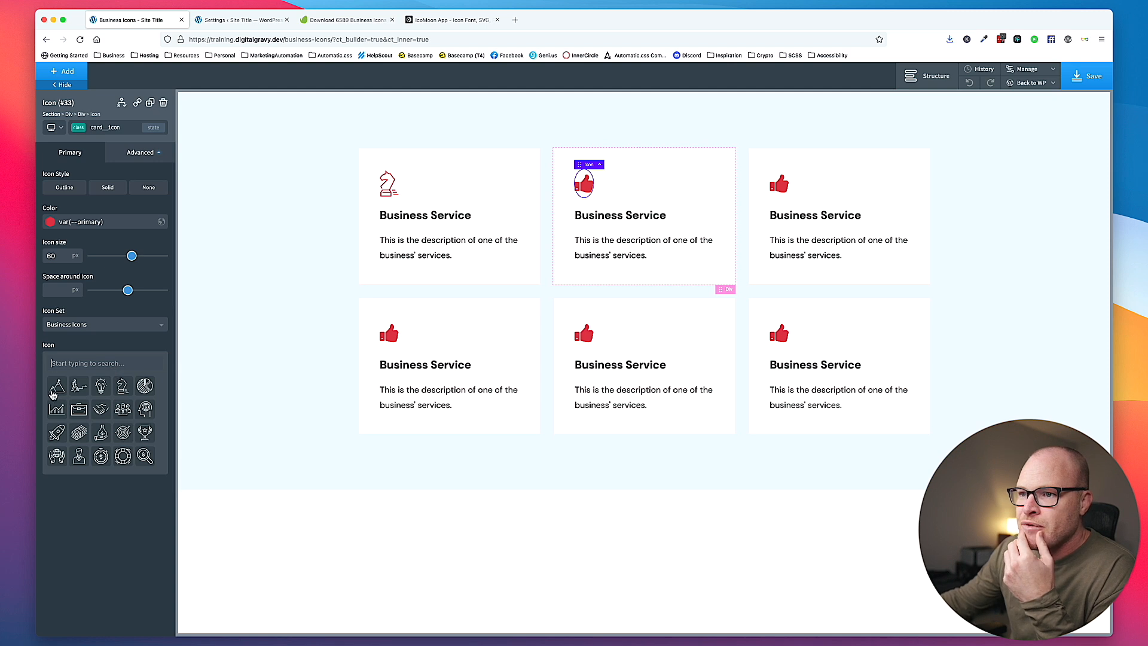
{"action": "left_click", "coordinate": [55, 387]}
- Change the third card's icon to the stopwatch with a dollar sign from the Business Icons set
{"action": "left_click", "coordinate": [779, 184]}
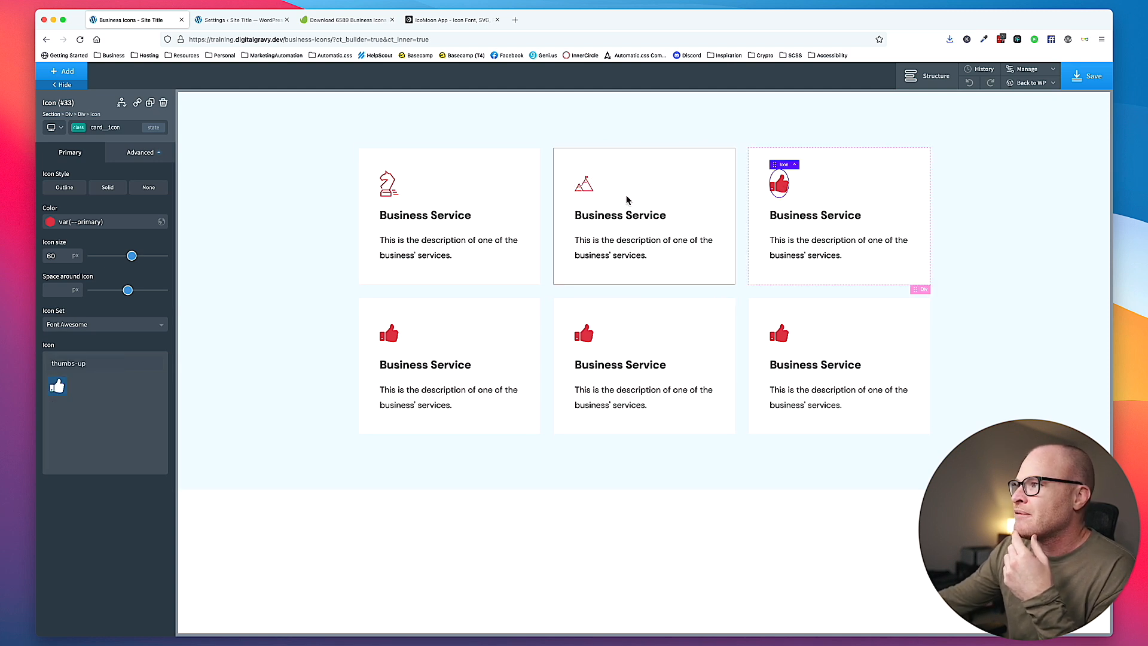
{"action": "triple_click", "coordinate": [120, 361]}
{"action": "key", "text": "BackSpace"}
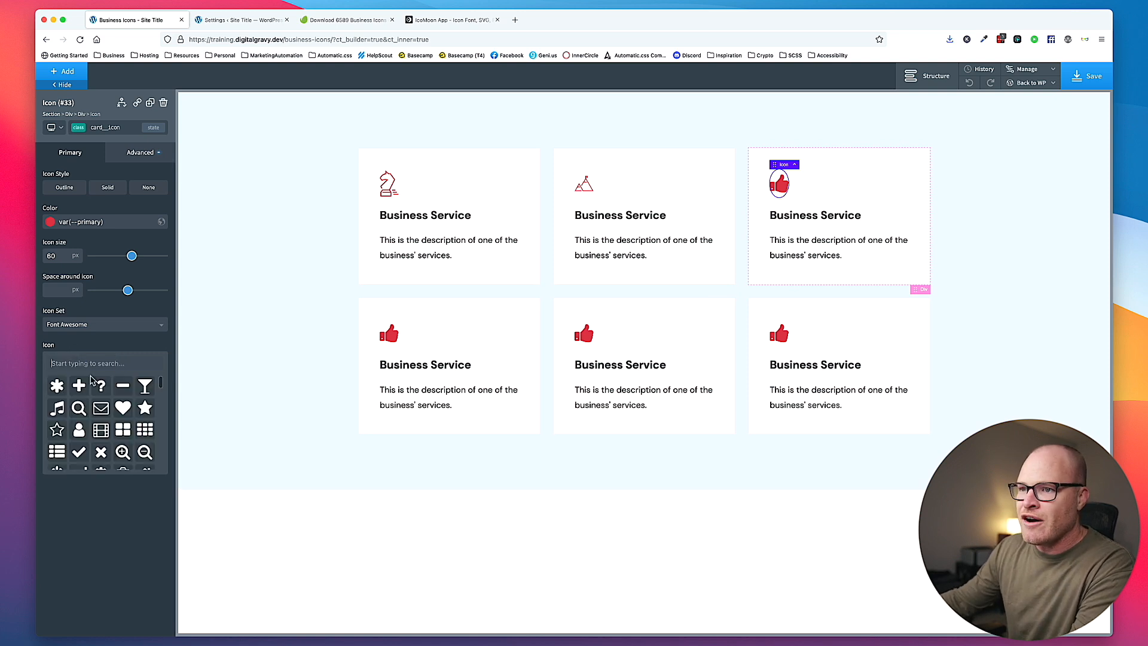
{"action": "left_click", "coordinate": [148, 328]}
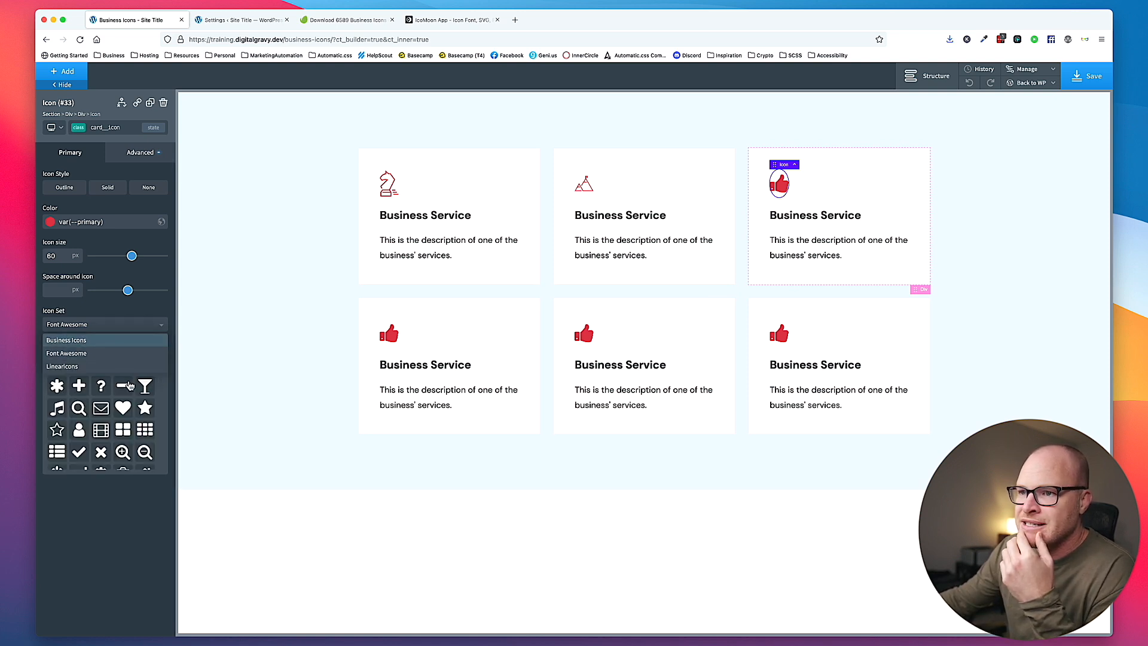
{"action": "left_click", "coordinate": [123, 345]}
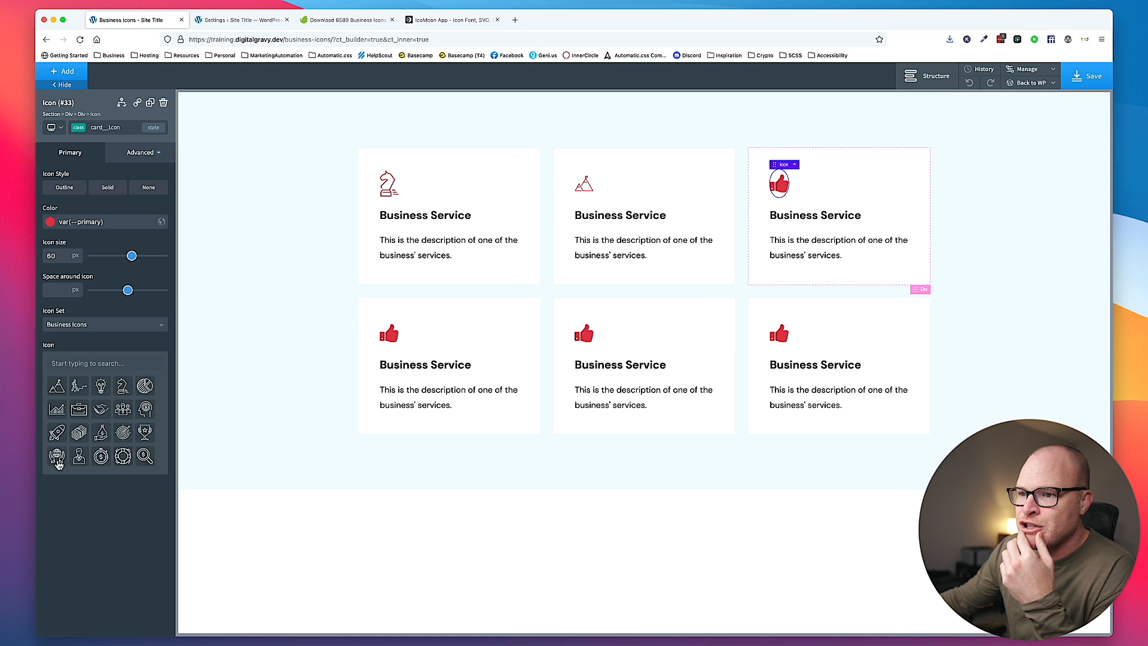
{"action": "left_click", "coordinate": [101, 456]}
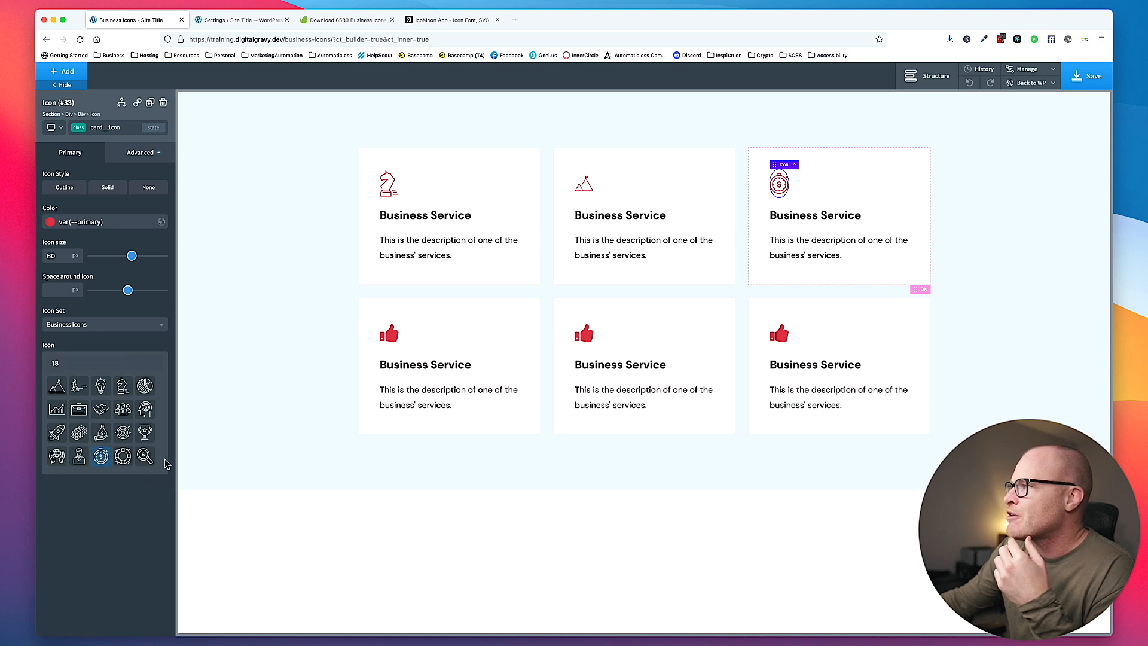
- Change the fourth card's icon to the pie chart from the Business Icons set
{"action": "left_click", "coordinate": [384, 338]}
{"action": "left_click", "coordinate": [114, 326]}
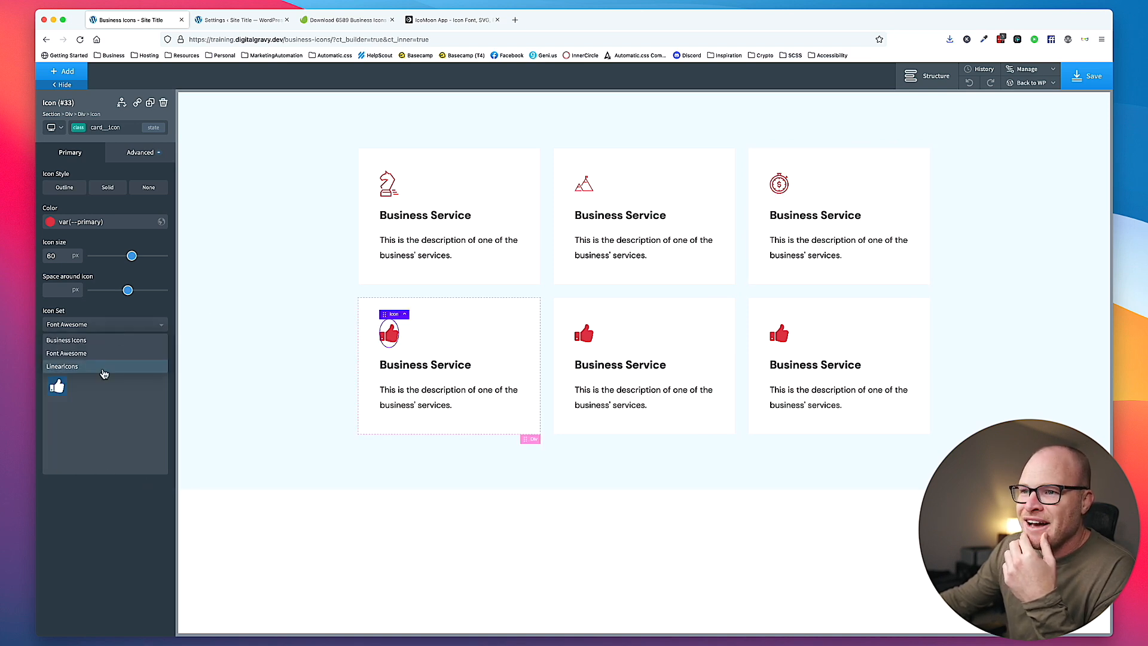
{"action": "left_click", "coordinate": [109, 344]}
{"action": "triple_click", "coordinate": [109, 363]}
{"action": "key", "text": "BackSpace"}
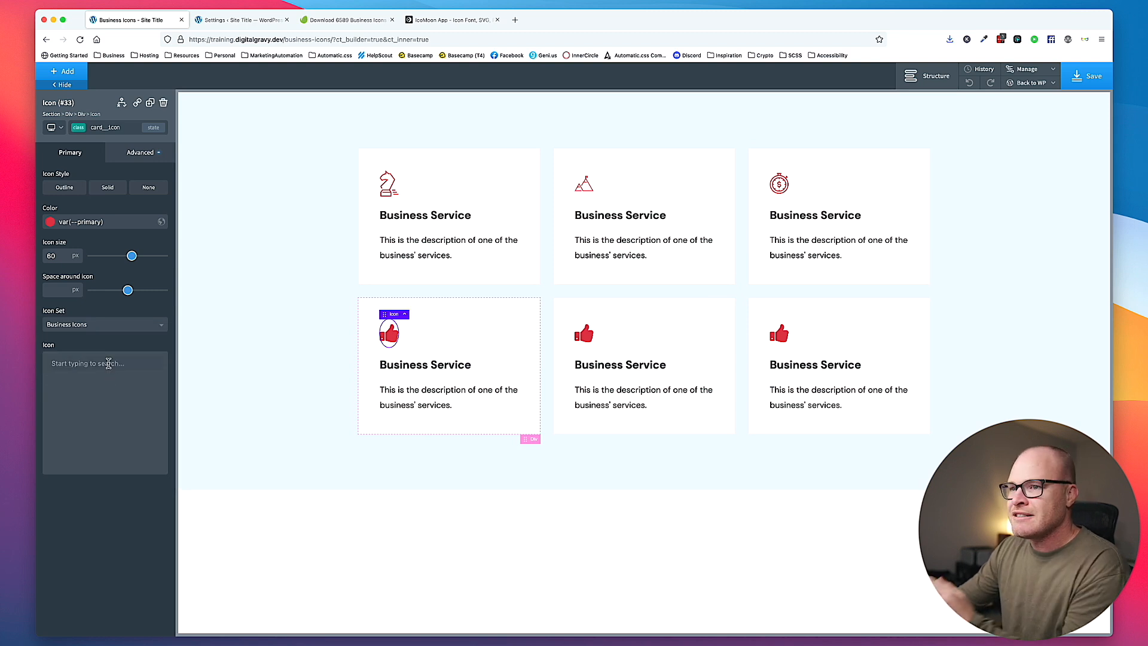
{"action": "left_click", "coordinate": [147, 388]}
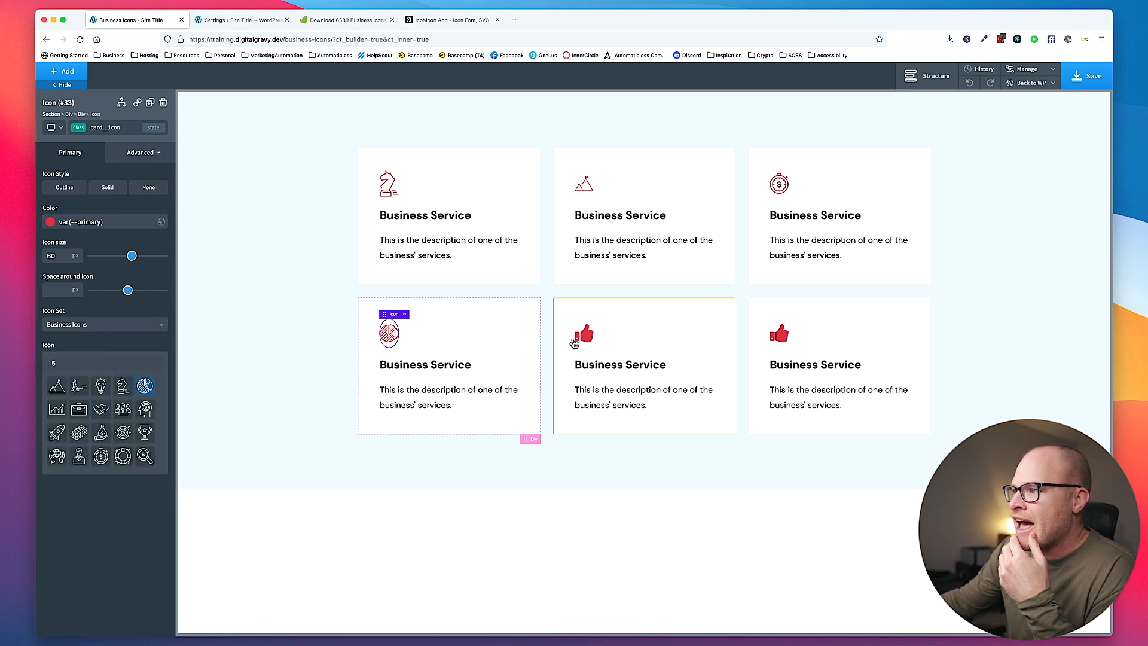
- Change the fifth card's icon to the stack of banknotes from the Business Icons set
{"action": "left_click", "coordinate": [584, 333]}
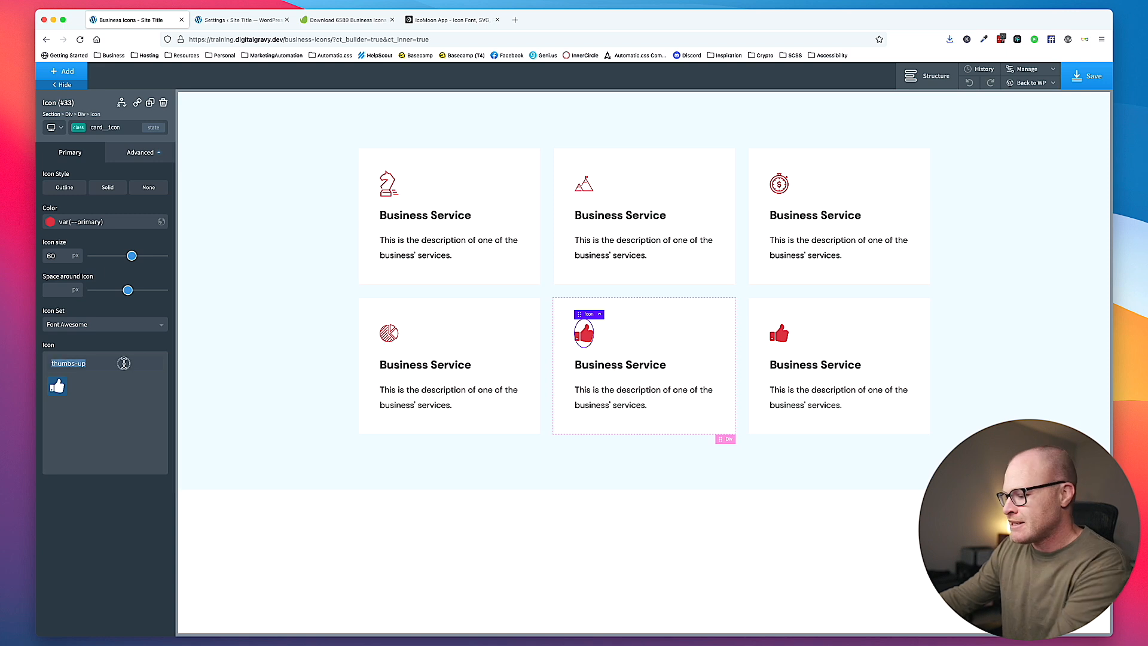
{"action": "left_click", "coordinate": [102, 324]}
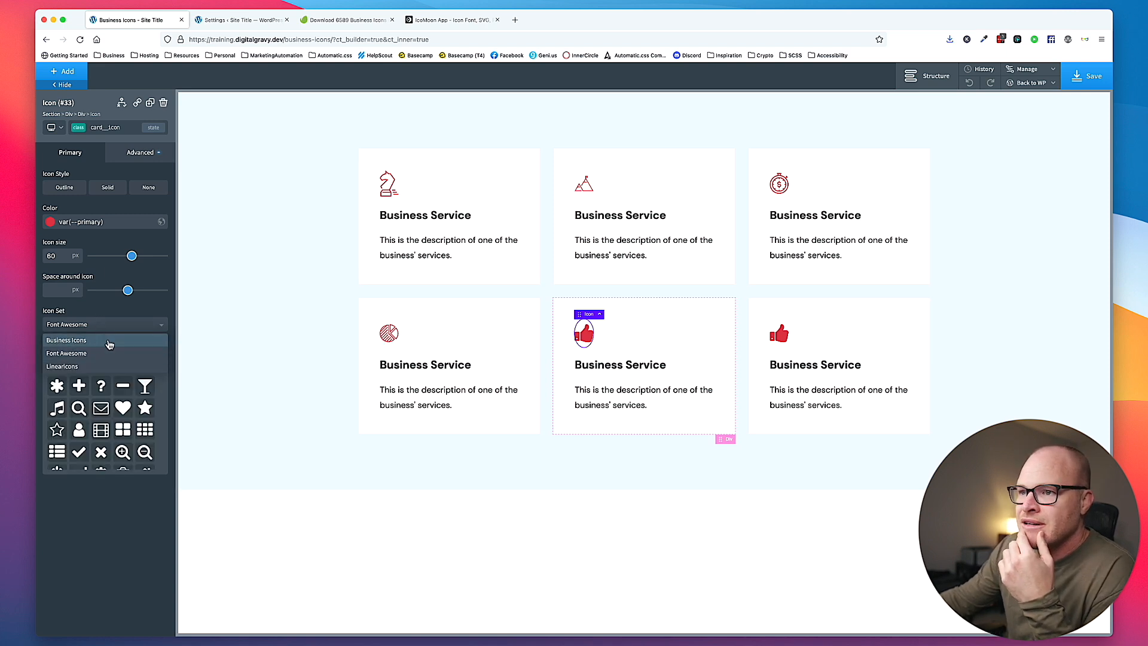
{"action": "left_click", "coordinate": [97, 340]}
{"action": "left_click", "coordinate": [79, 432]}
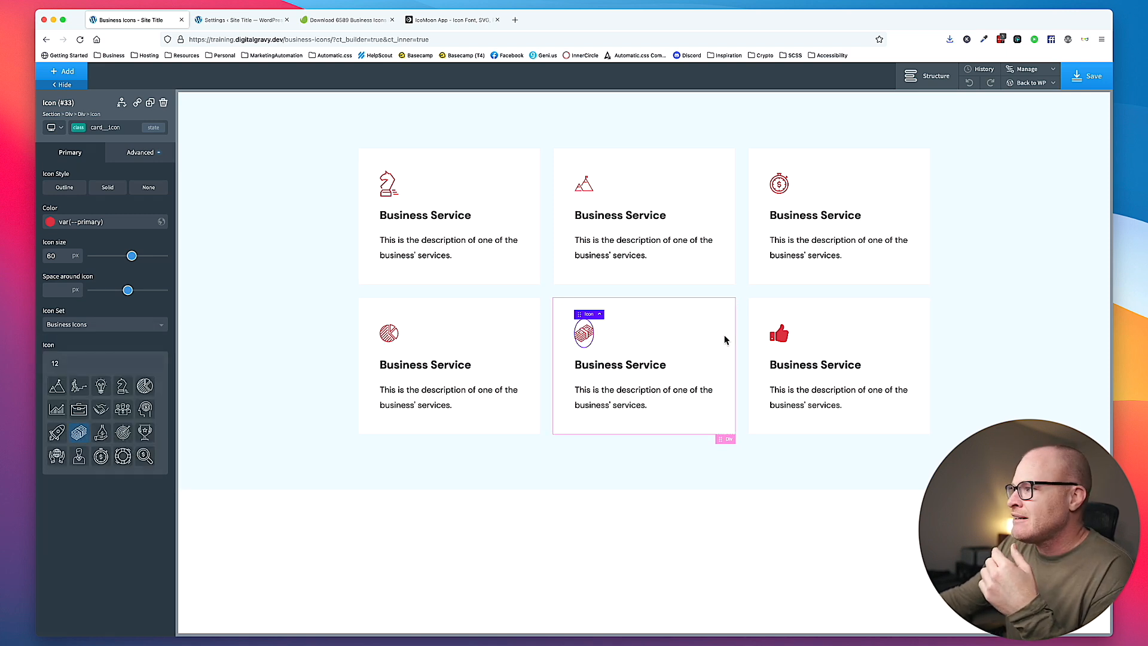
- Change the sixth card's icon to the light bulb from the Business Icons set and save the page
{"action": "left_click", "coordinate": [779, 333]}
{"action": "left_click", "coordinate": [84, 324]}
{"action": "left_click", "coordinate": [89, 339]}
{"action": "triple_click", "coordinate": [91, 364]}
{"action": "type", "text": "3"}
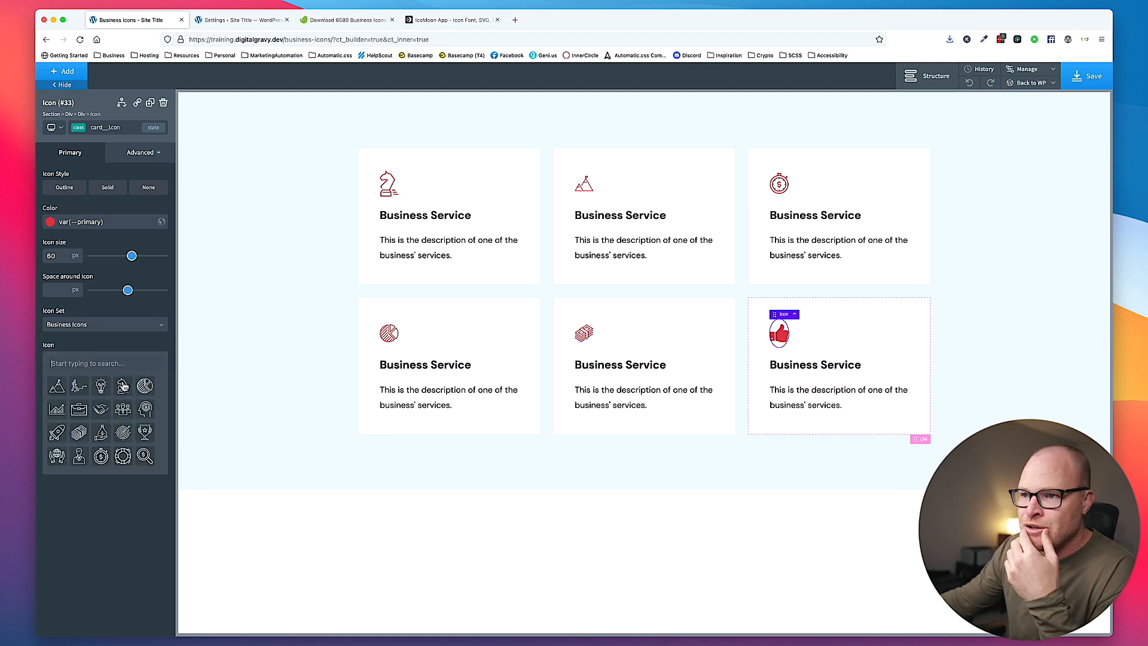
{"action": "left_click", "coordinate": [103, 389]}
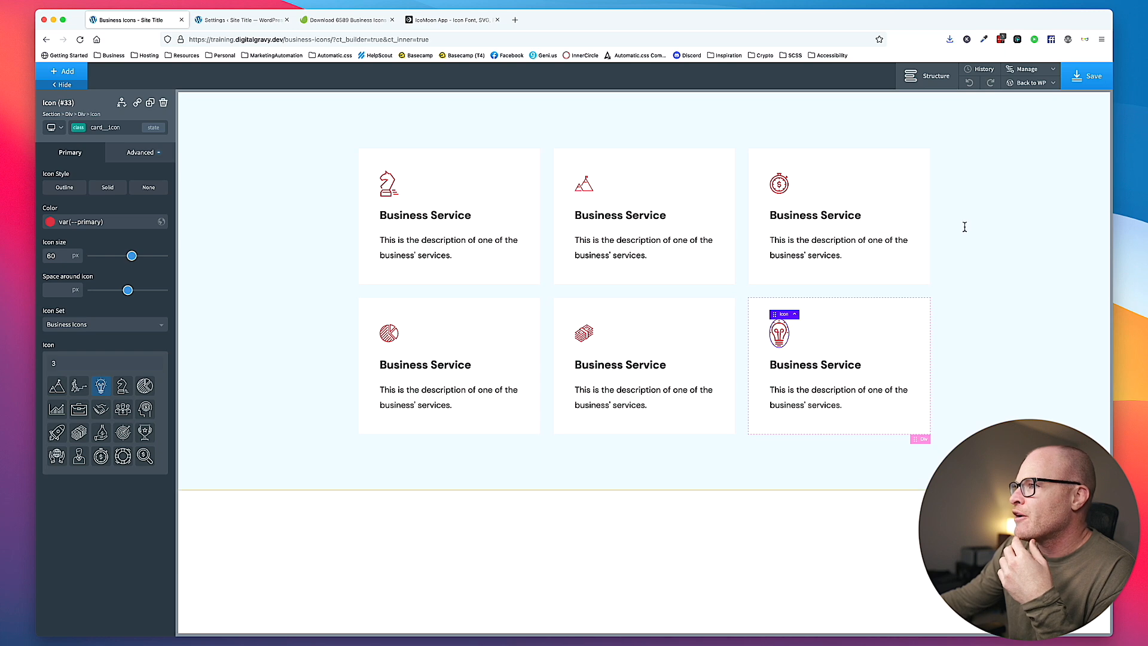
{"action": "left_click", "coordinate": [1088, 76]}
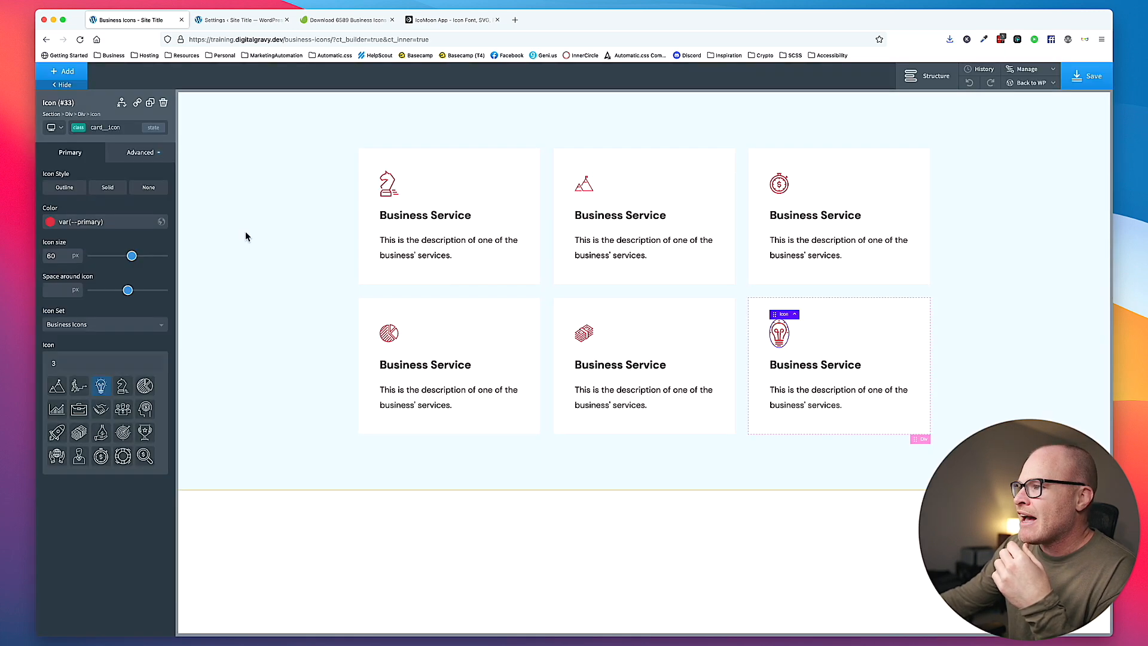
{"action": "left_click", "coordinate": [245, 232]}
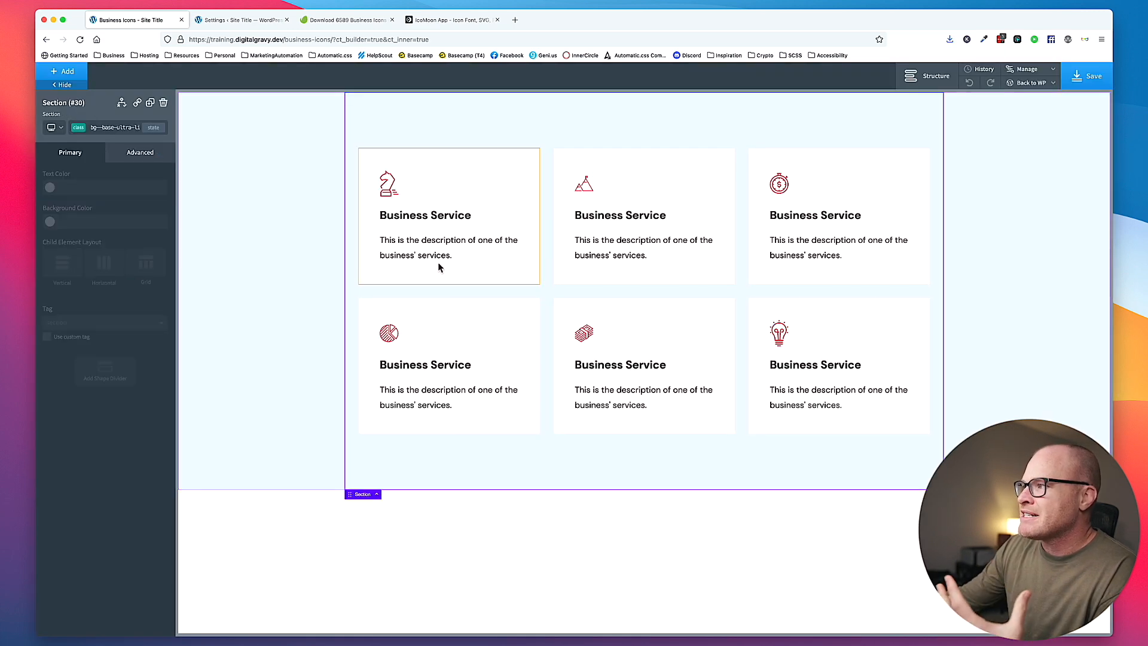
- Set the color of the card__icon class to var(--secondary) and save the page
{"action": "left_click", "coordinate": [389, 184]}
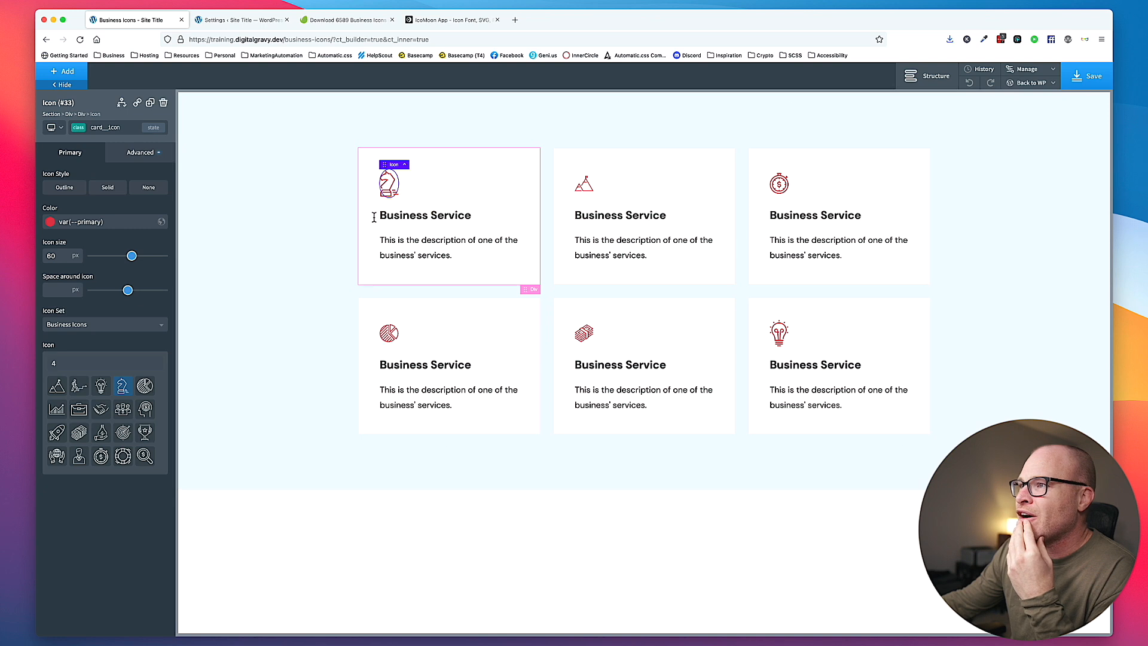
{"action": "double_click", "coordinate": [88, 222]}
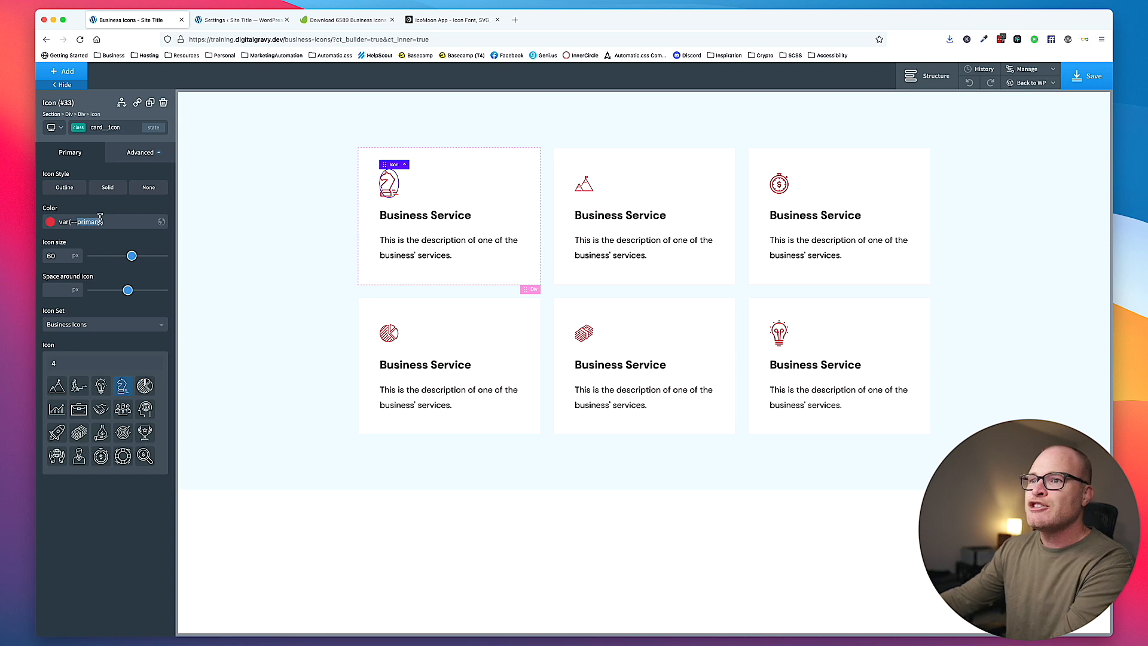
{"action": "type", "text": "secondary"}
{"action": "left_click", "coordinate": [238, 213]}
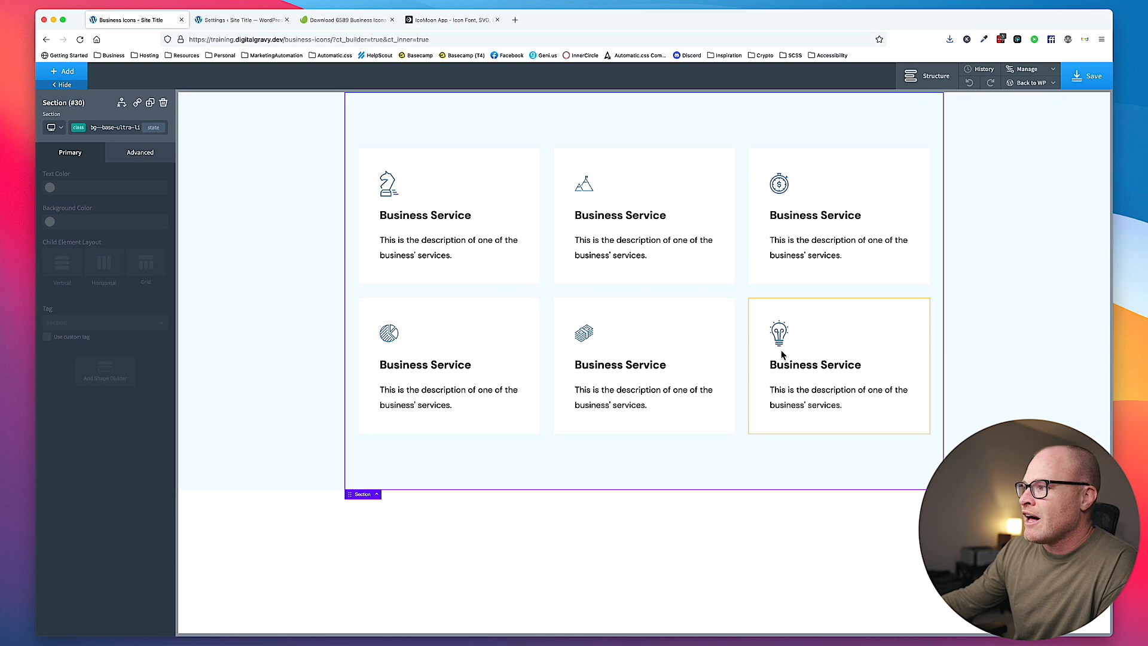
{"action": "left_click", "coordinate": [394, 187]}
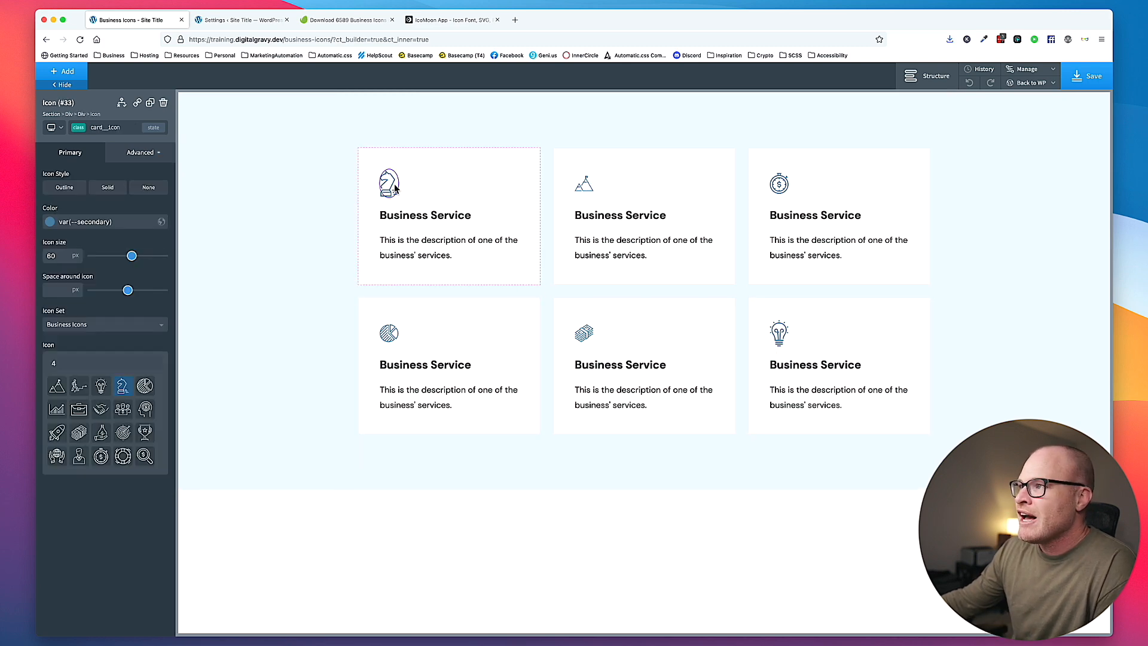
{"action": "left_click", "coordinate": [1087, 76]}
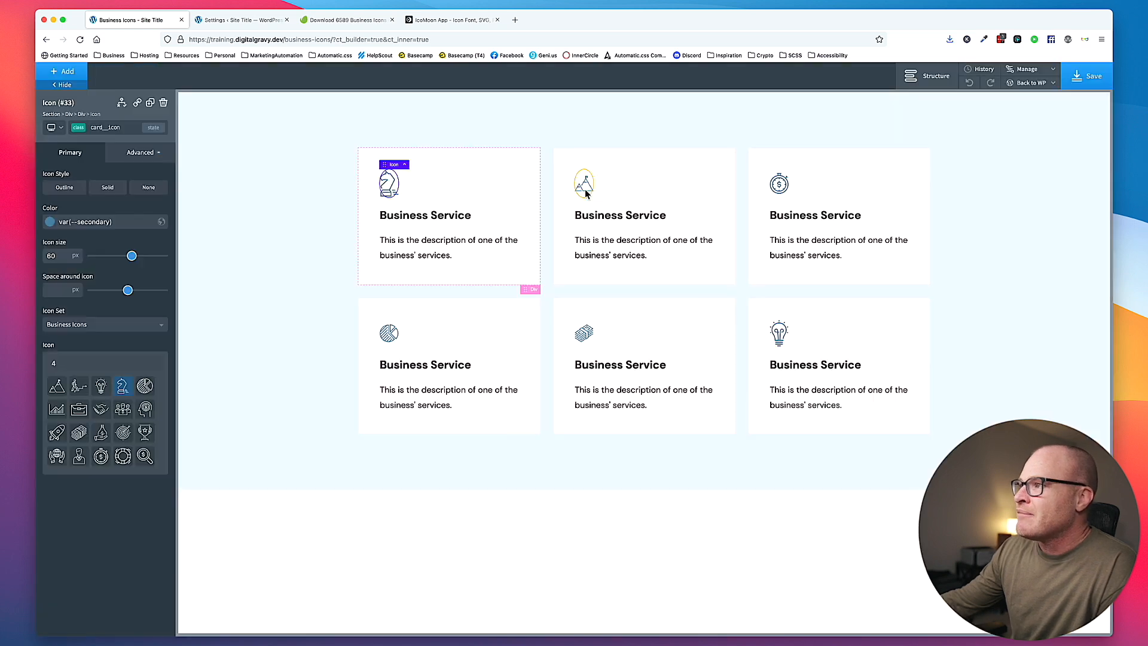
- Compare the first two cards' icons and examine the original icon sheet in Adobe Illustrator
{"action": "left_click", "coordinate": [586, 192]}
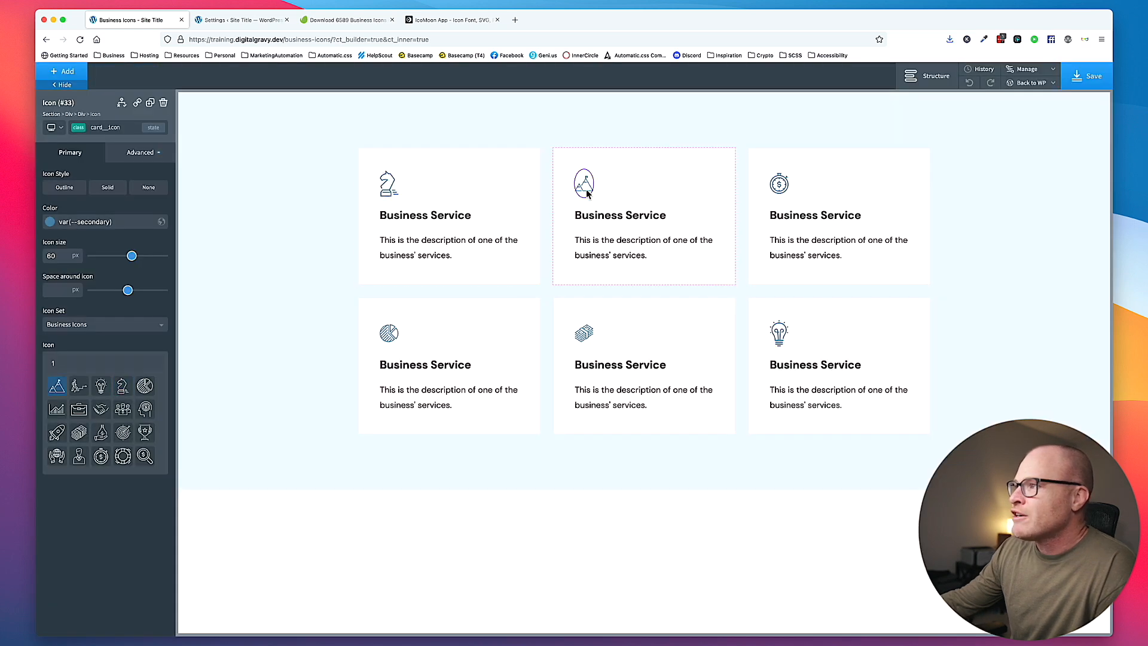
{"action": "left_click", "coordinate": [387, 185]}
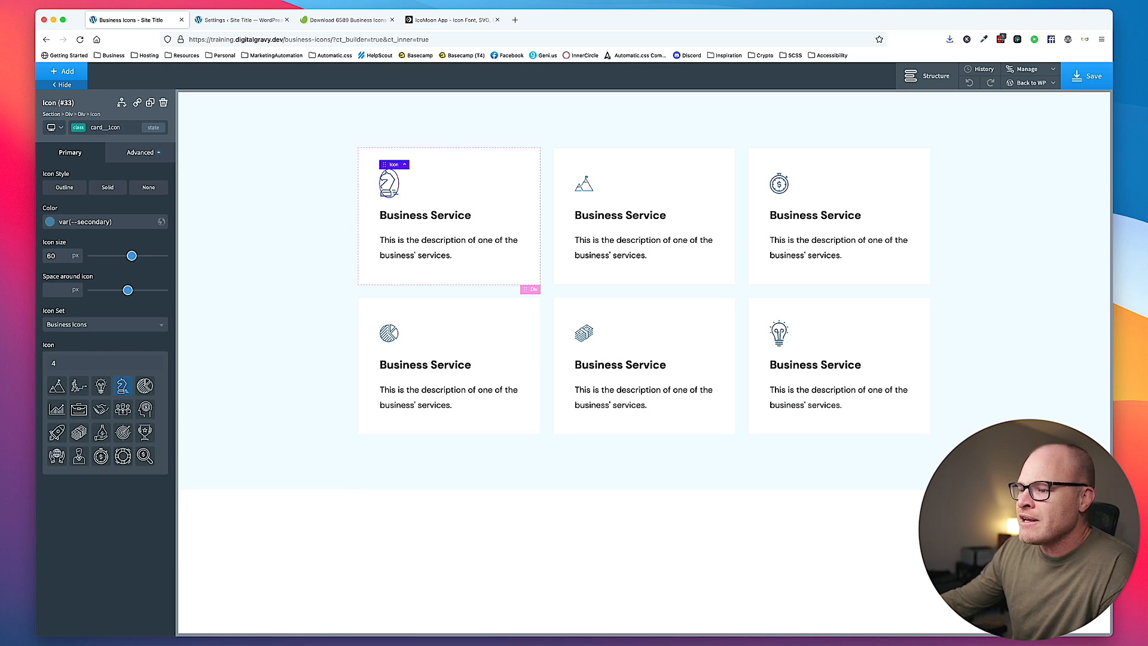
{"action": "key", "text": "super+Tab"}
{"action": "left_click", "coordinate": [726, 241]}
{"action": "left_click", "coordinate": [567, 235]}
{"action": "left_click", "coordinate": [532, 233]}
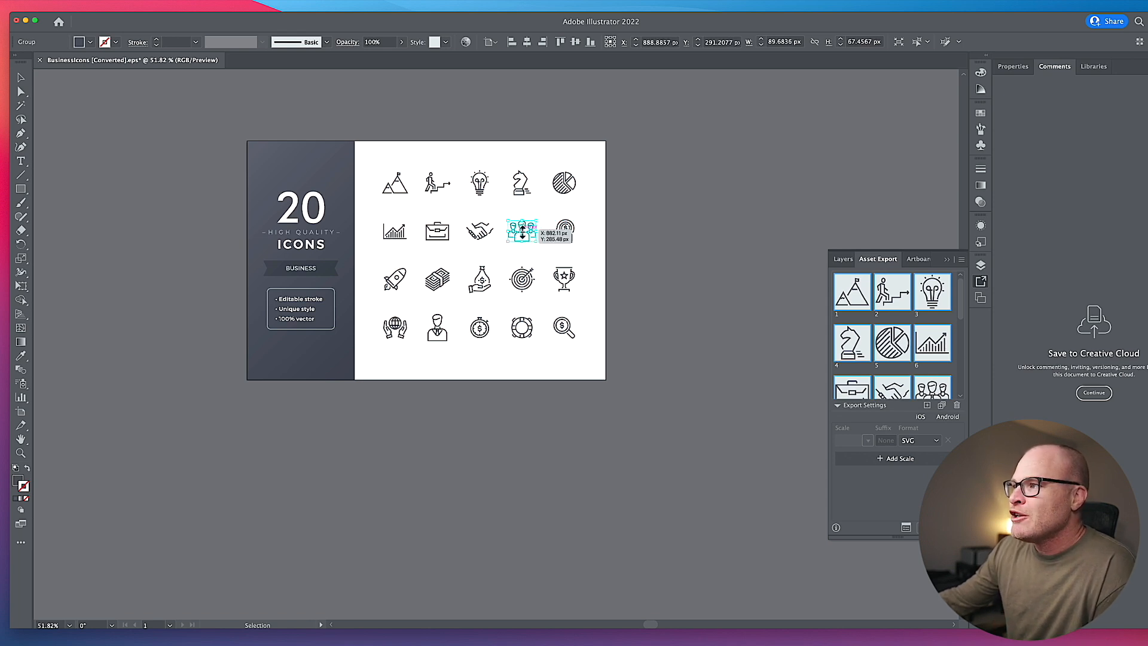
{"action": "left_click", "coordinate": [546, 220]}
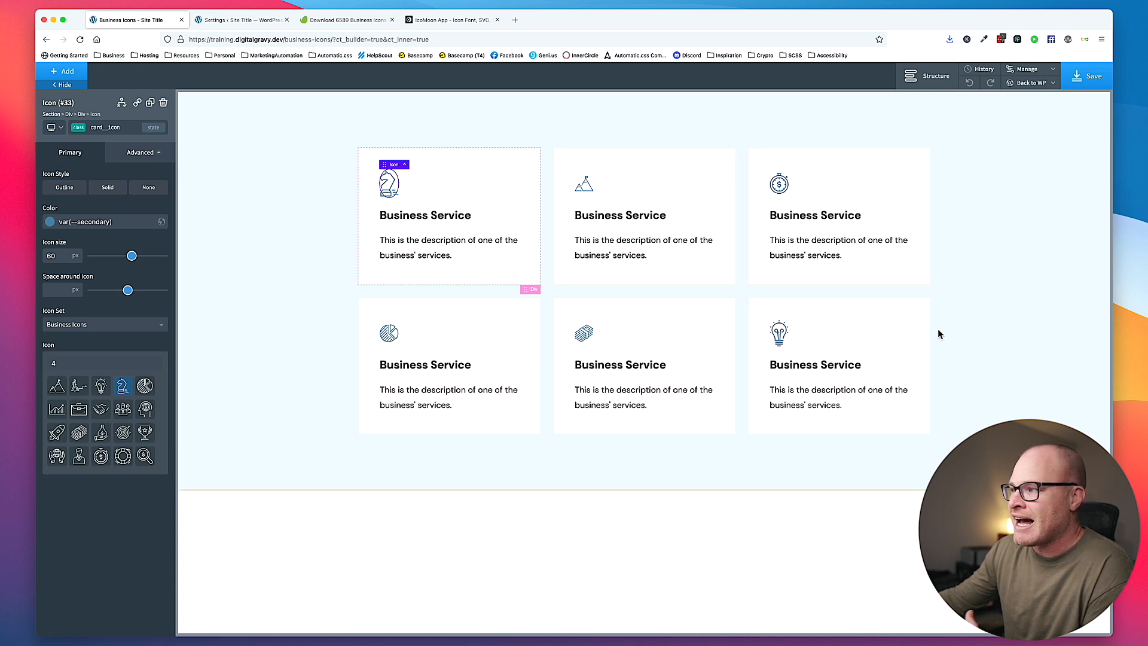
- Back in the Oxygen builder, examine the shared card__icon settings and the icons assigned to the individual service cards
{"action": "left_click", "coordinate": [963, 329]}
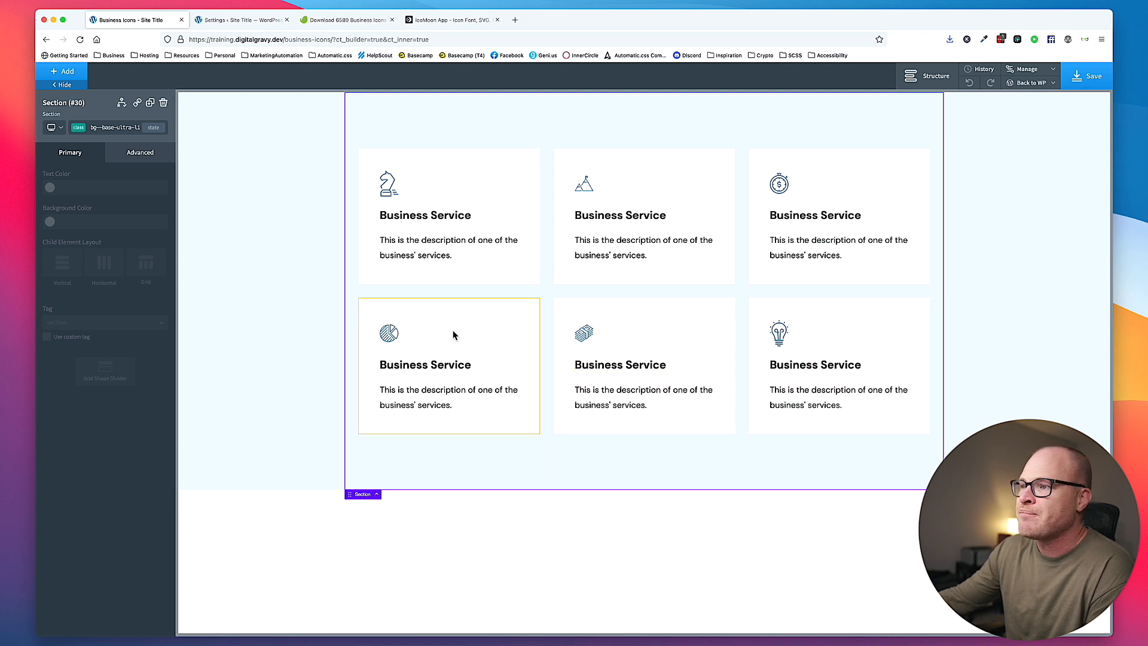
{"action": "left_click", "coordinate": [389, 333]}
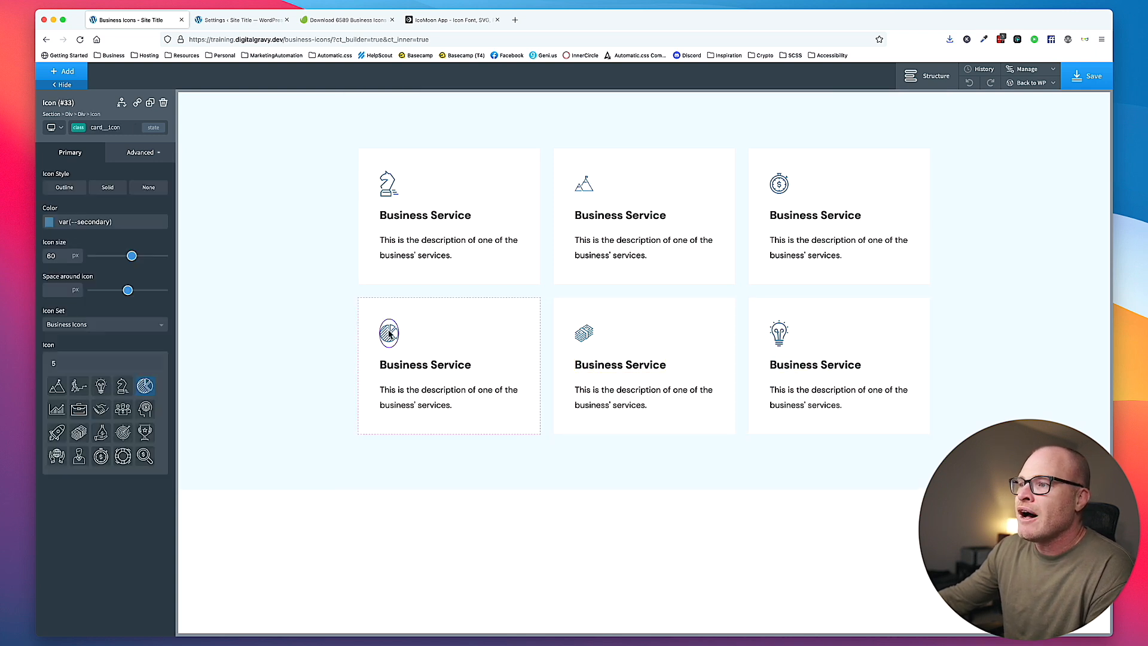
{"action": "left_click", "coordinate": [126, 153]}
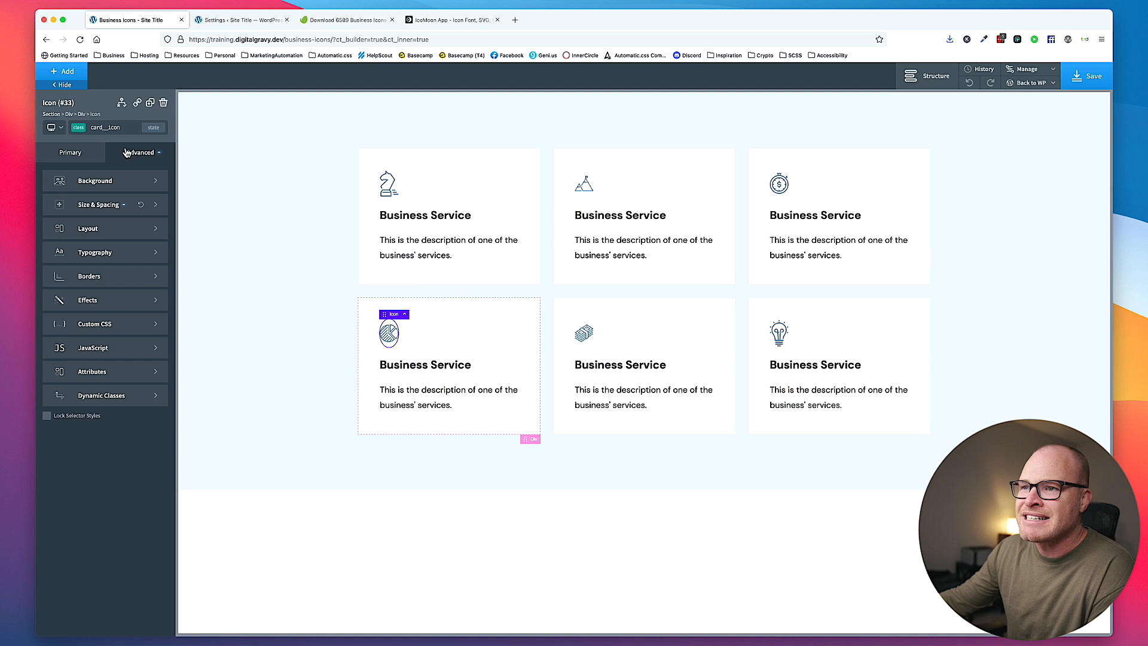
{"action": "left_click", "coordinate": [229, 230]}
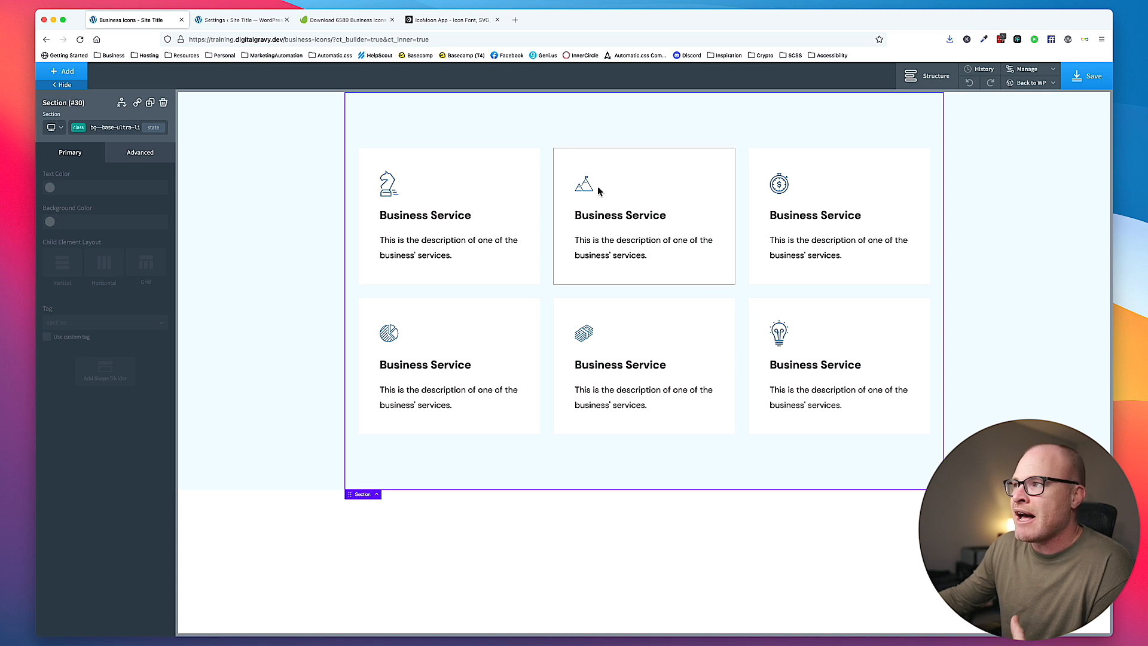
{"action": "left_click", "coordinate": [779, 184]}
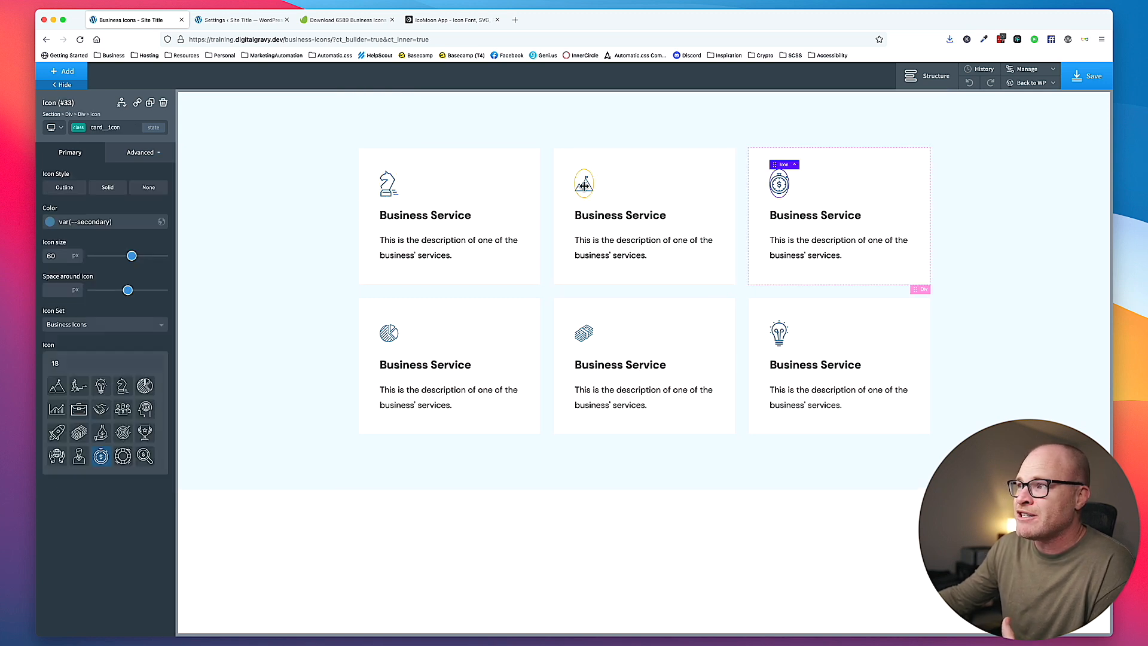
{"action": "left_click", "coordinate": [583, 184]}
{"action": "left_click", "coordinate": [583, 333]}
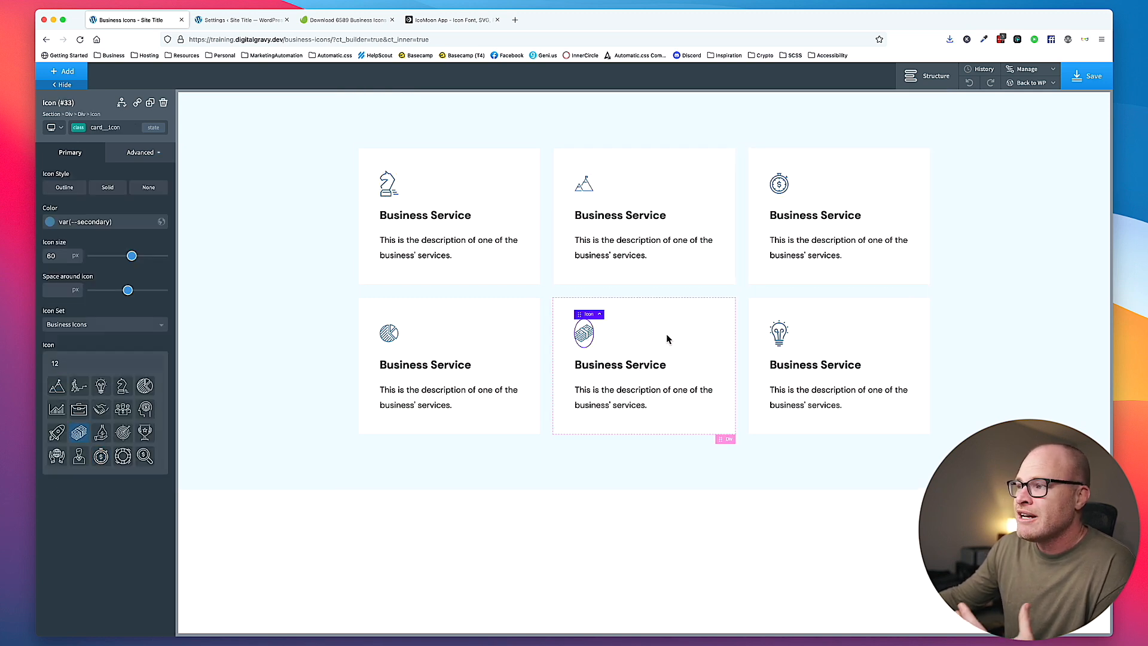
{"action": "left_click", "coordinate": [779, 333]}
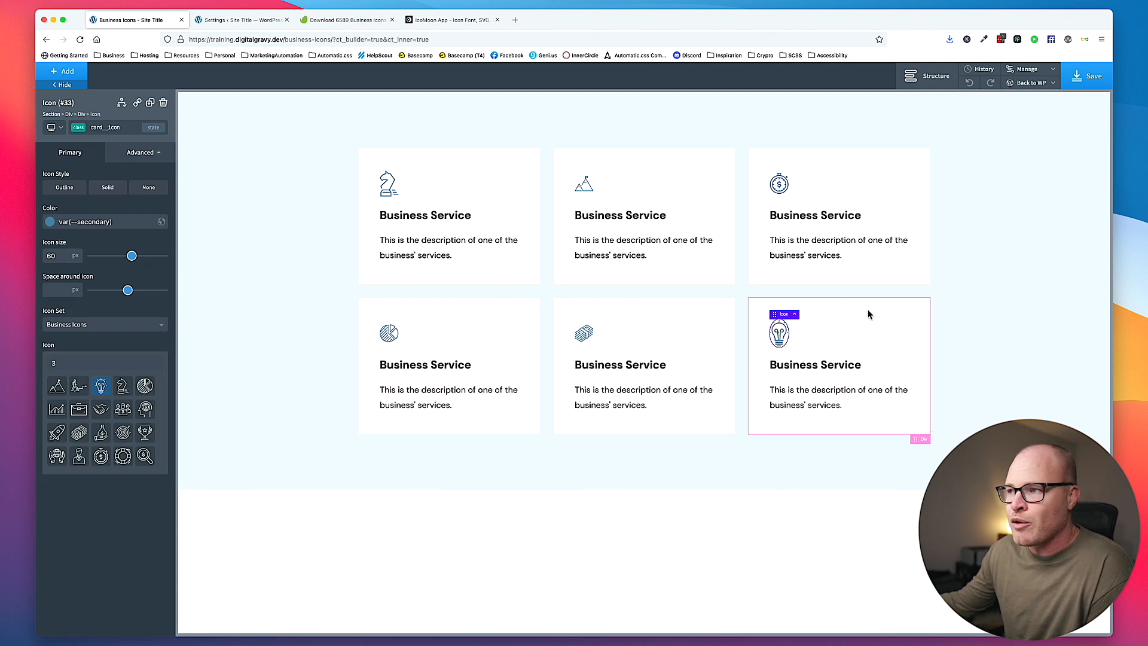
{"action": "left_click", "coordinate": [973, 265]}
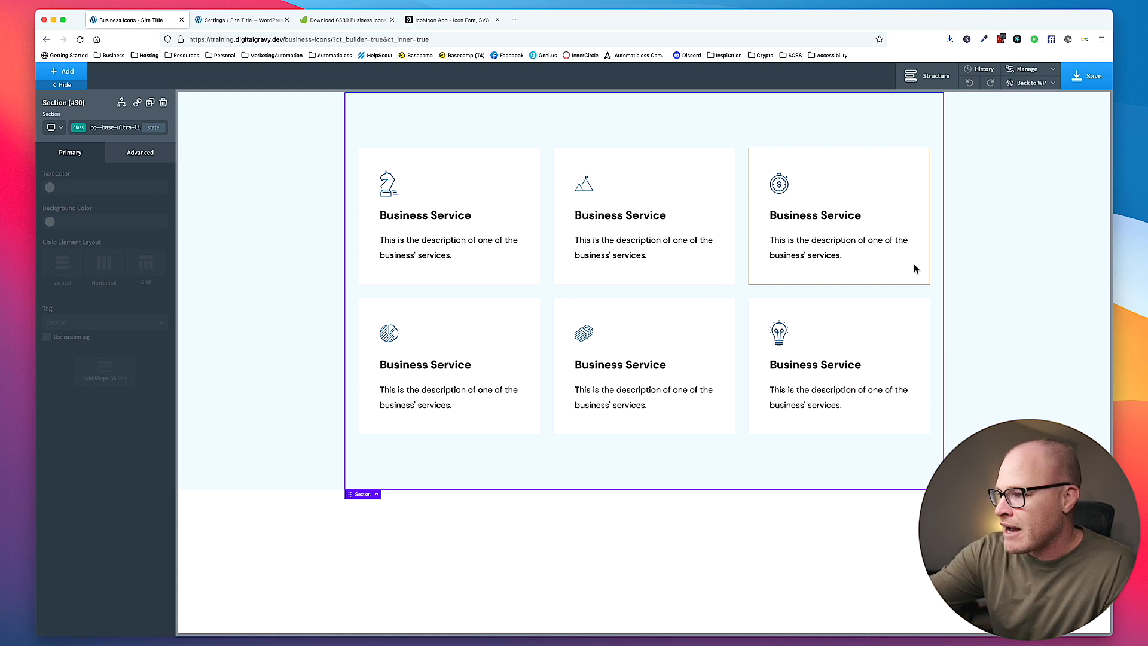
{"action": "scroll", "coordinate": [913, 263], "scroll_direction": "down", "scroll_amount": 1}
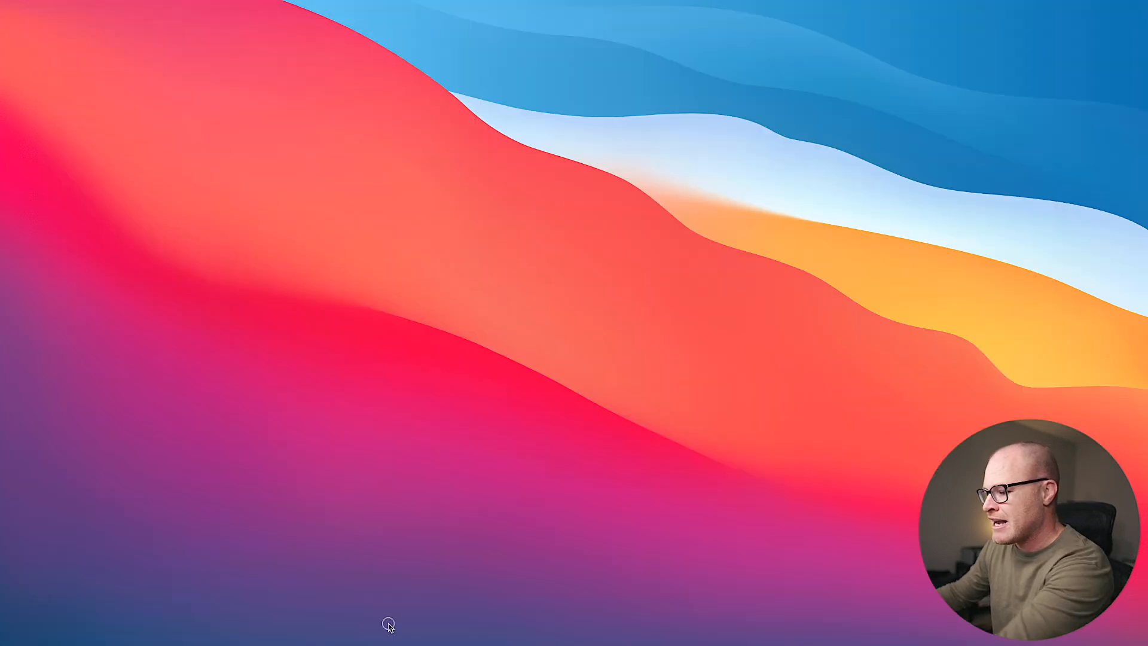